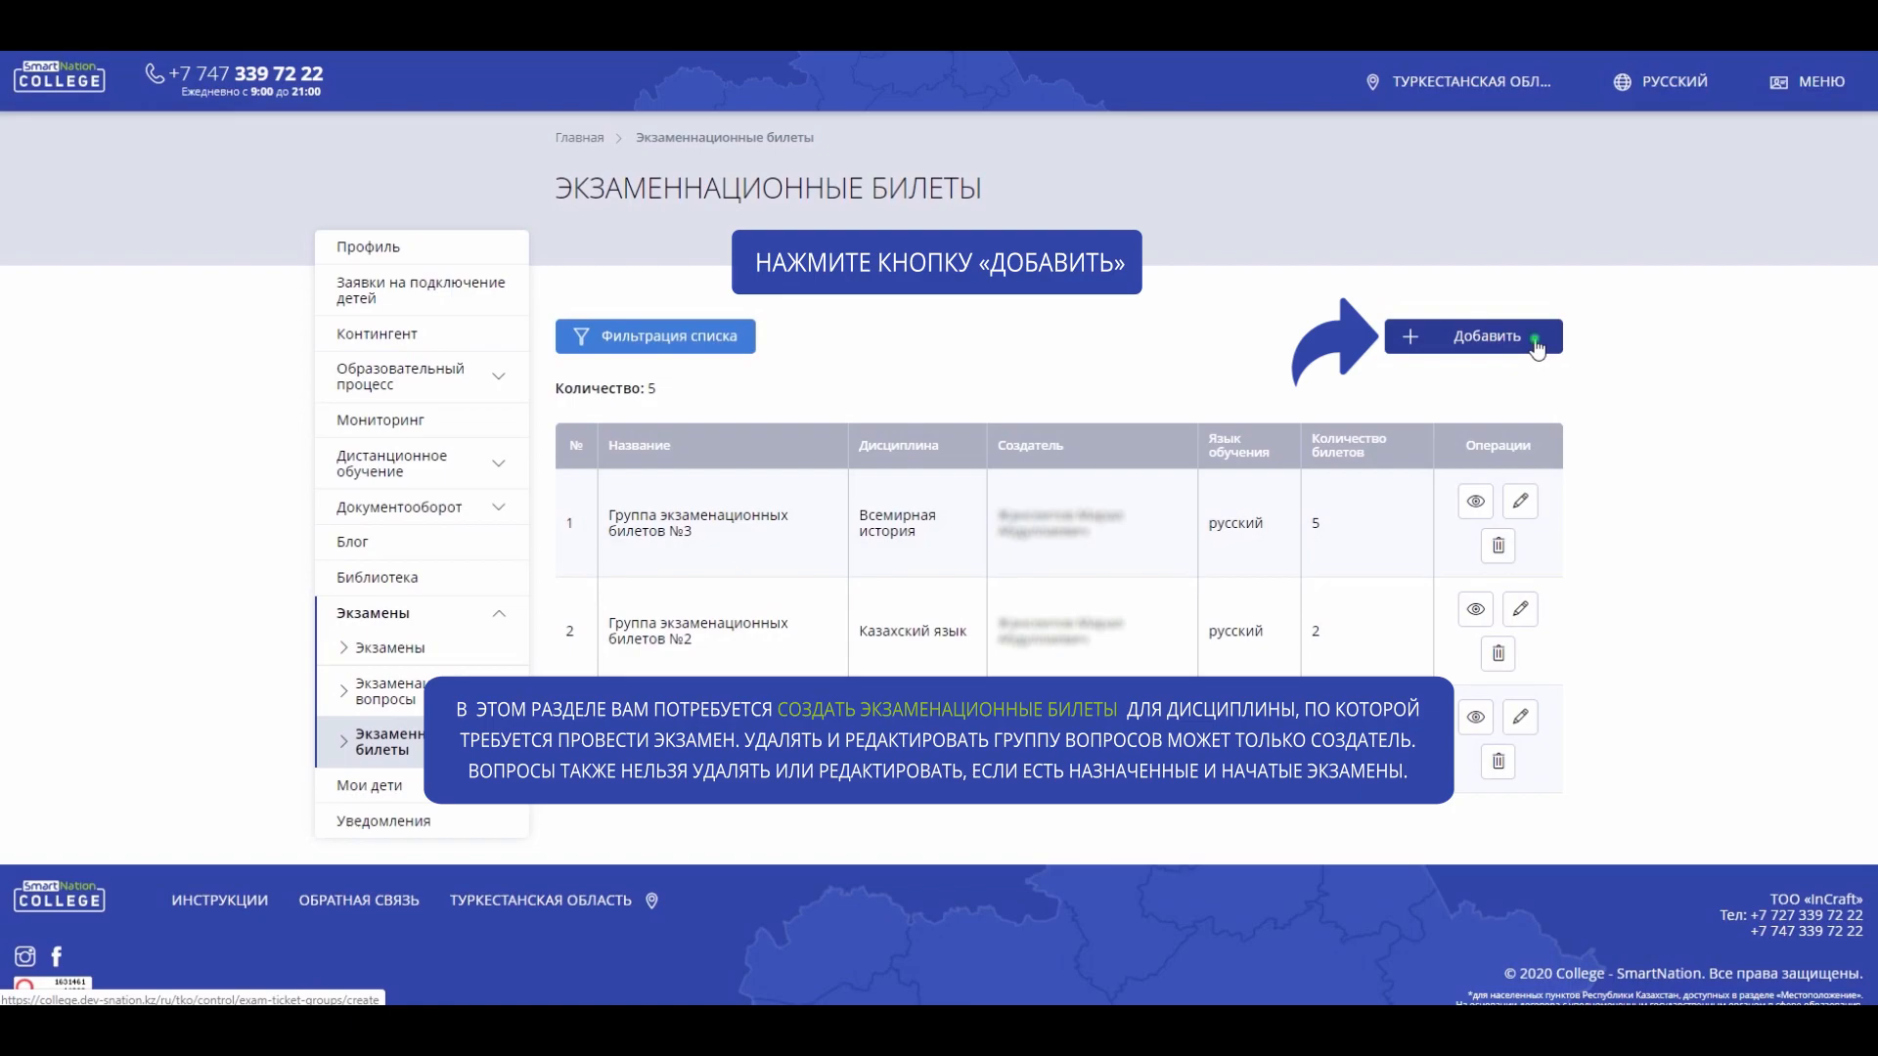
# - Start a new exam ticket group and name it "Группа экзаменационных билетов №4"
pyautogui.click(1537, 344)
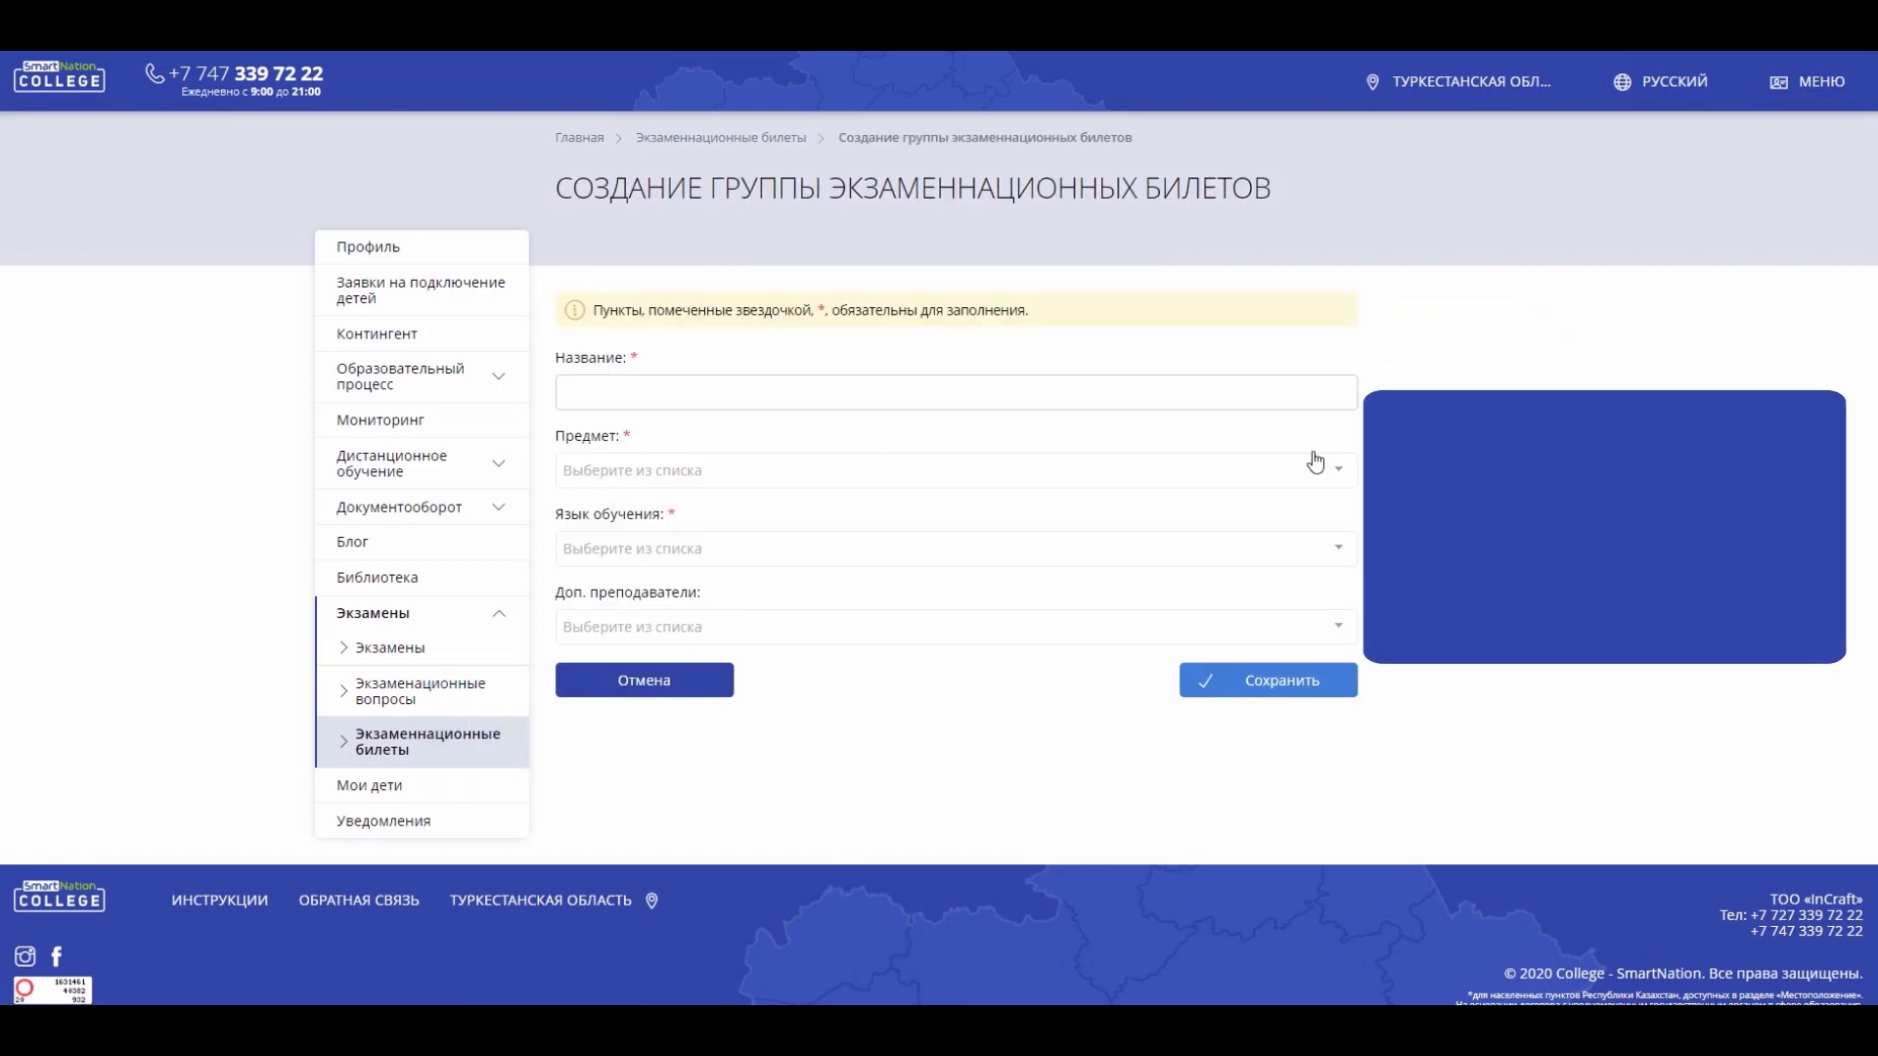
pyautogui.click(1157, 391)
pyautogui.write('Группа экзаменационных билетов')
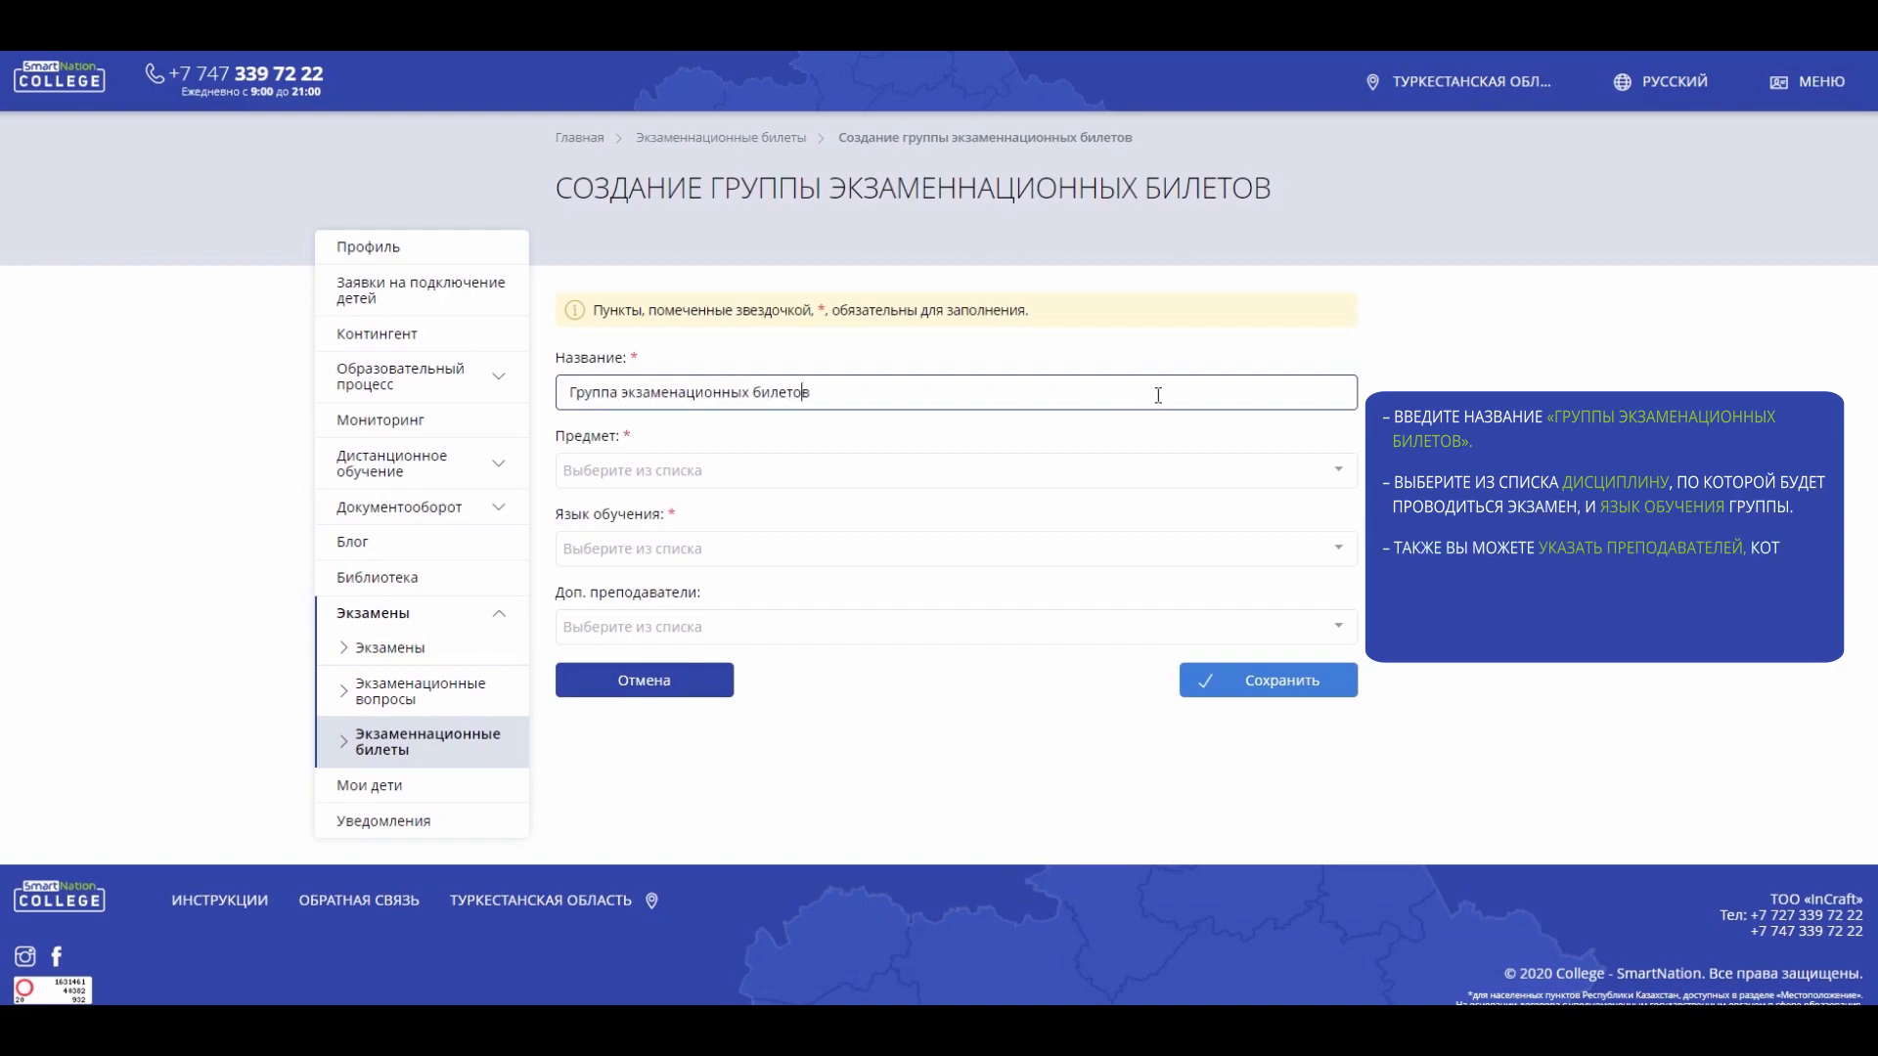
pyautogui.write('№')
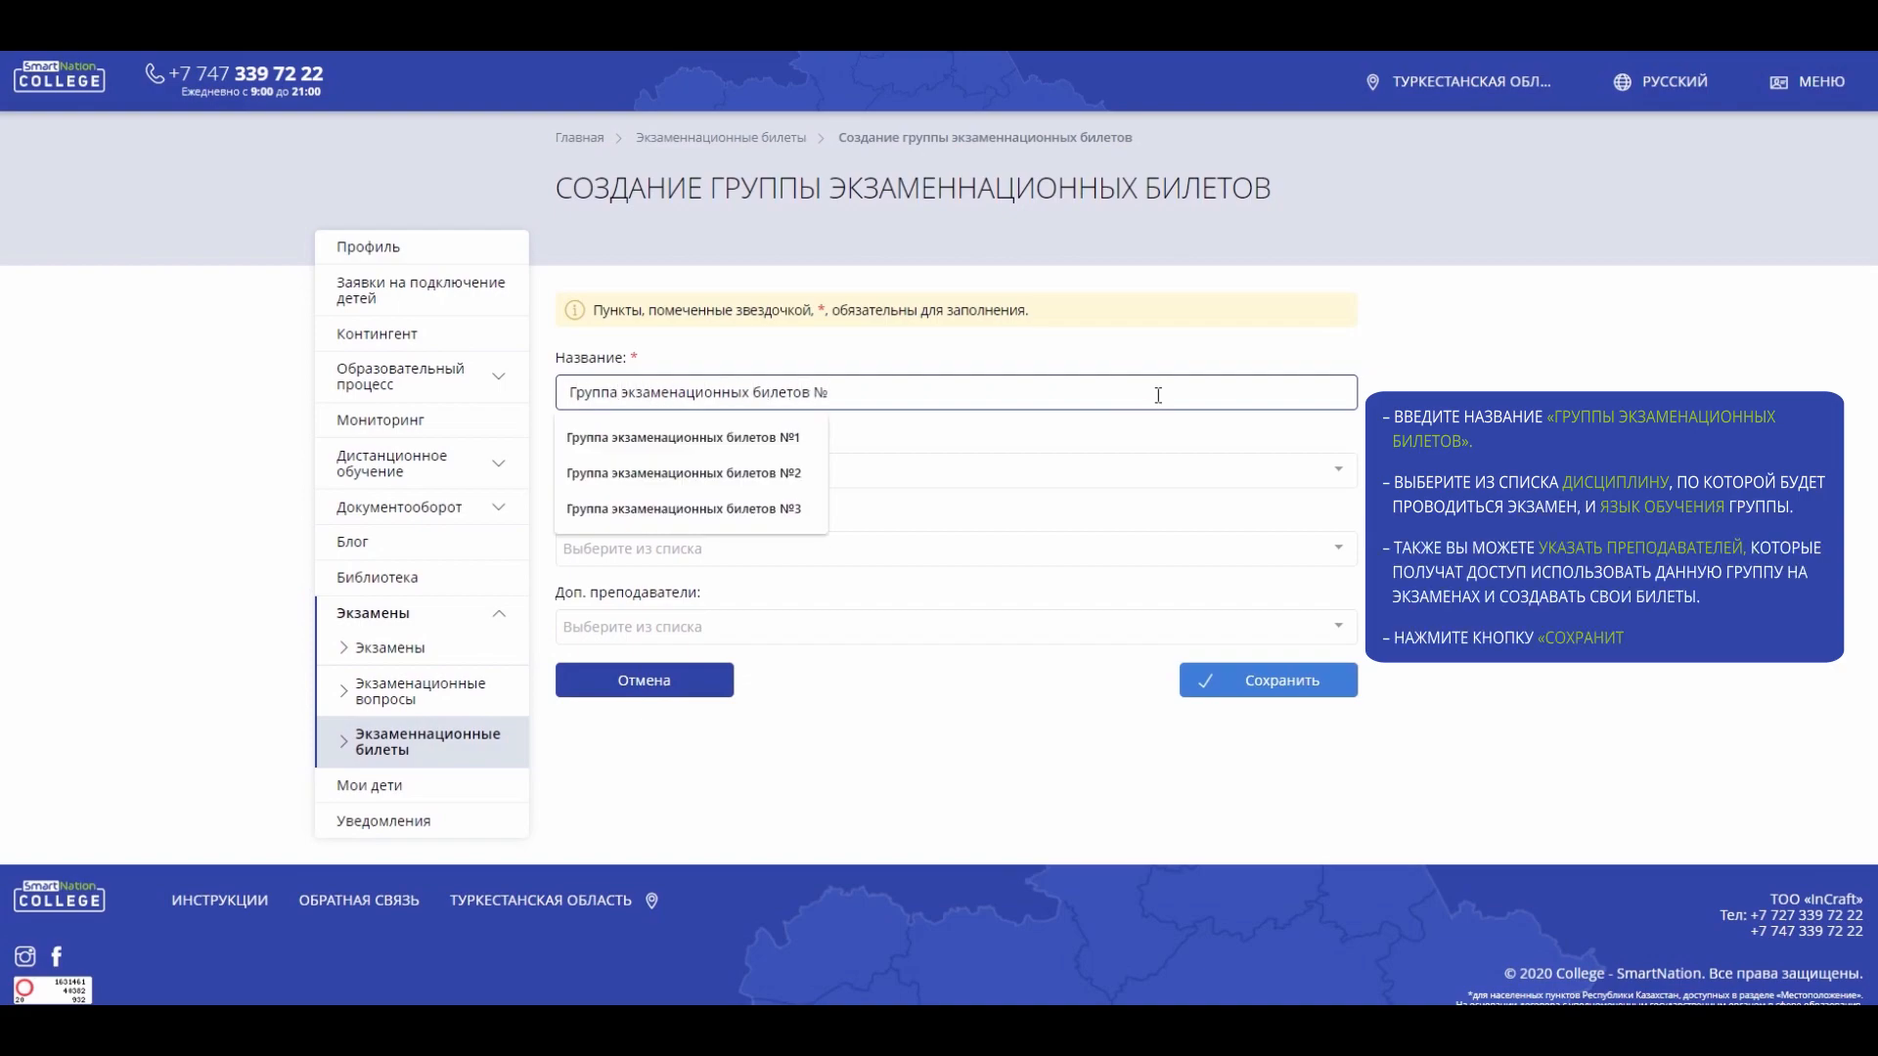
pyautogui.write('1')
pyautogui.press('BackSpace')
pyautogui.write('4')
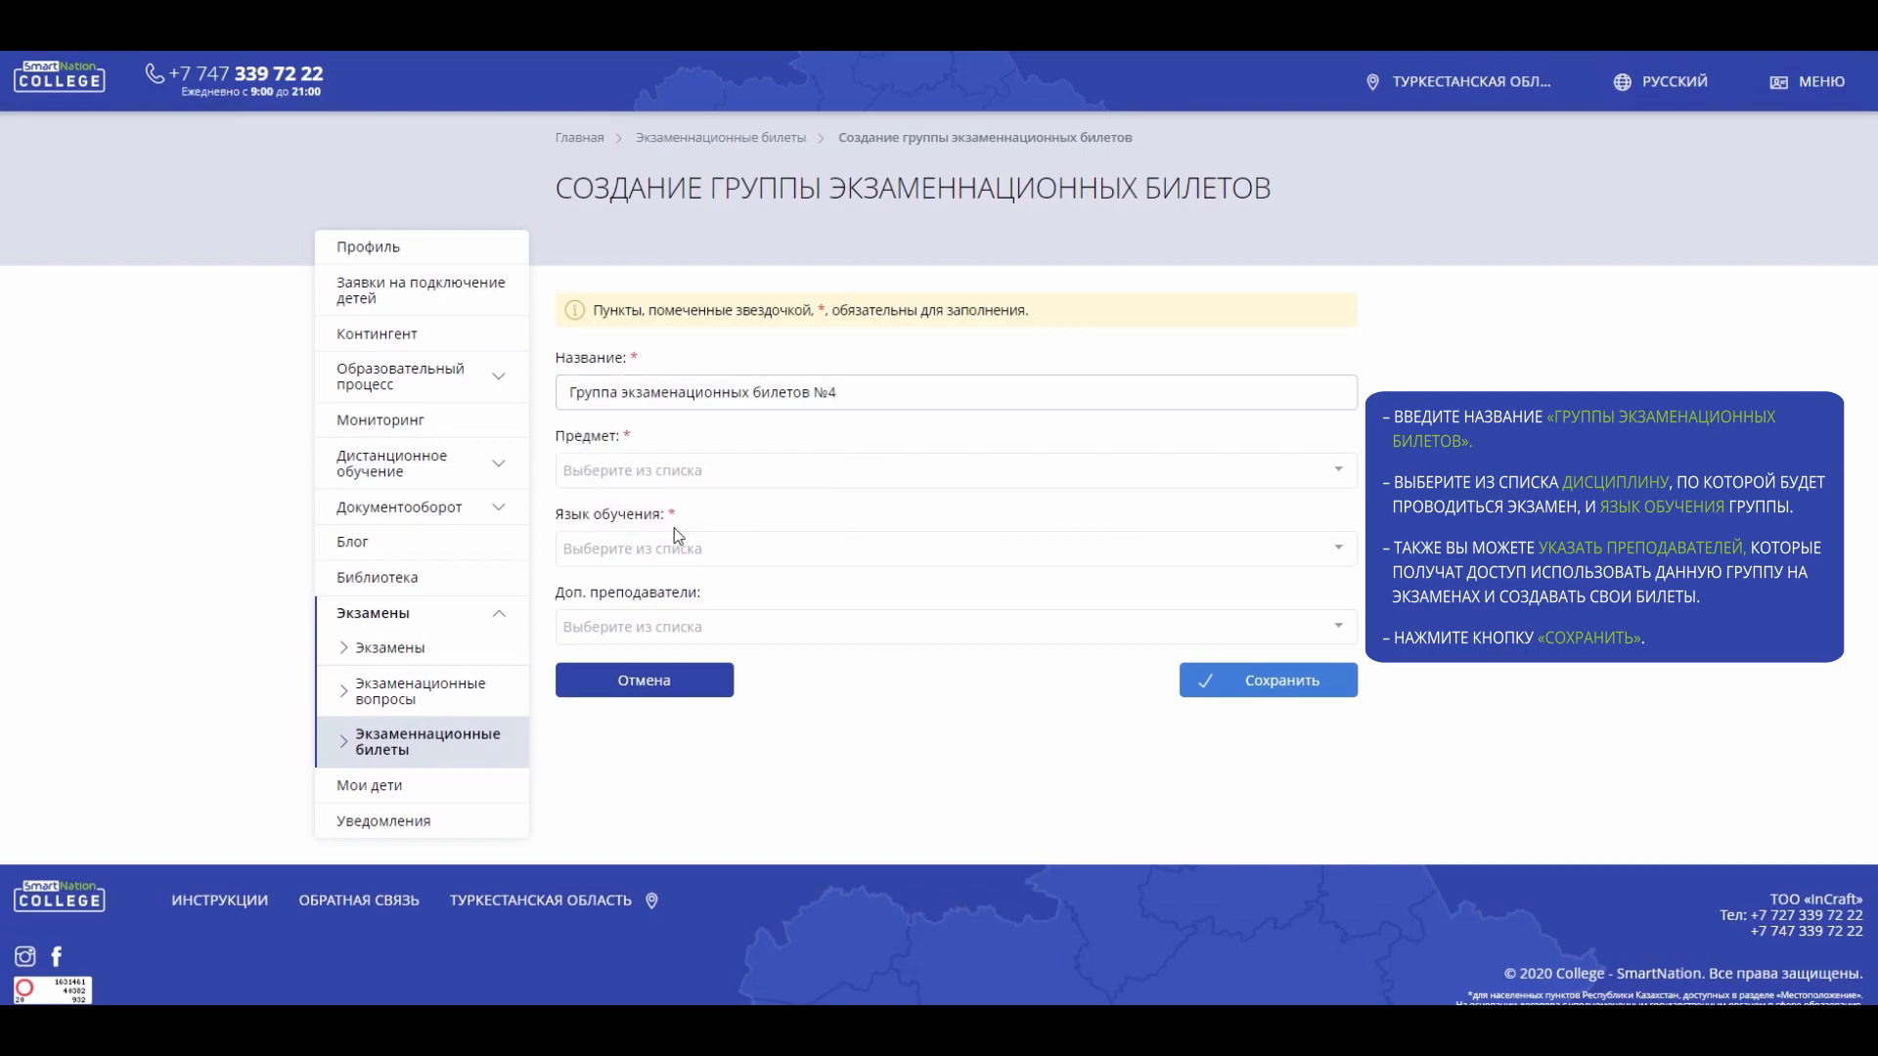
# - Set the ticket group's subject to "Всемирная история" and its language of instruction to "русский"
pyautogui.click(776, 474)
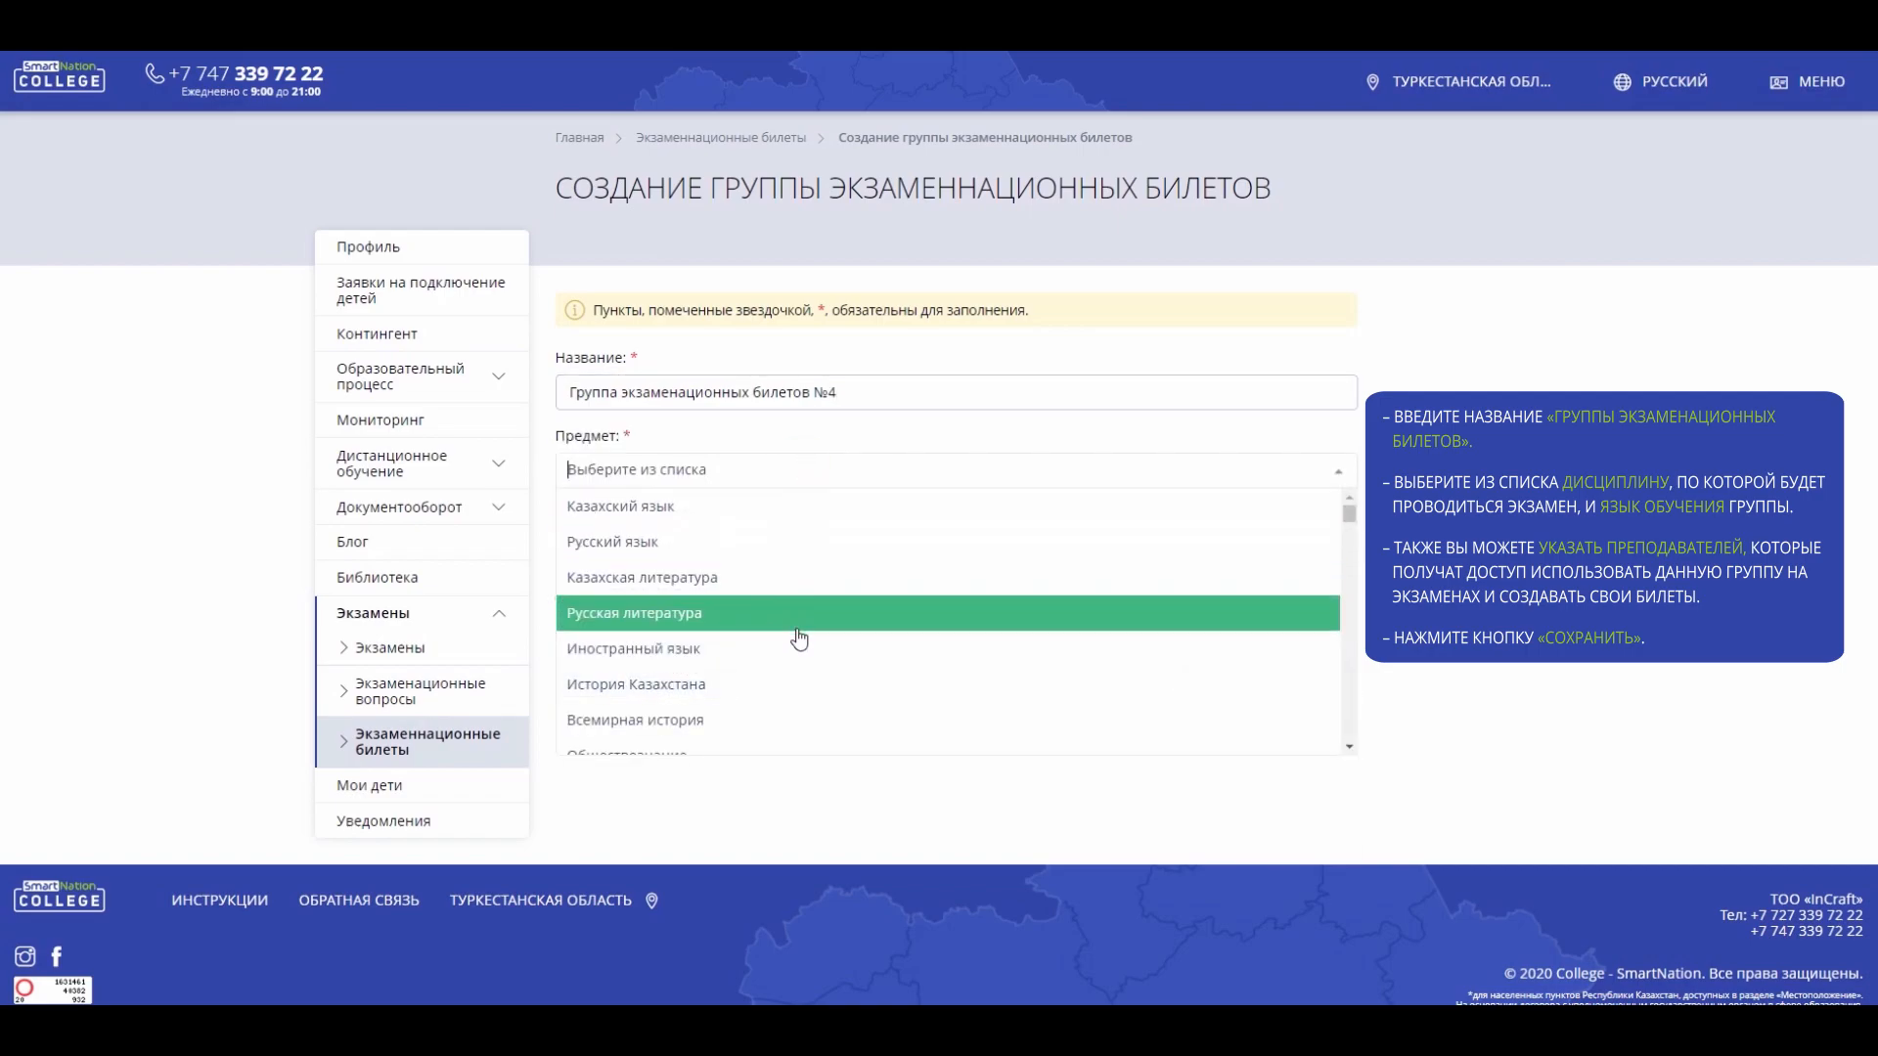
pyautogui.click(818, 722)
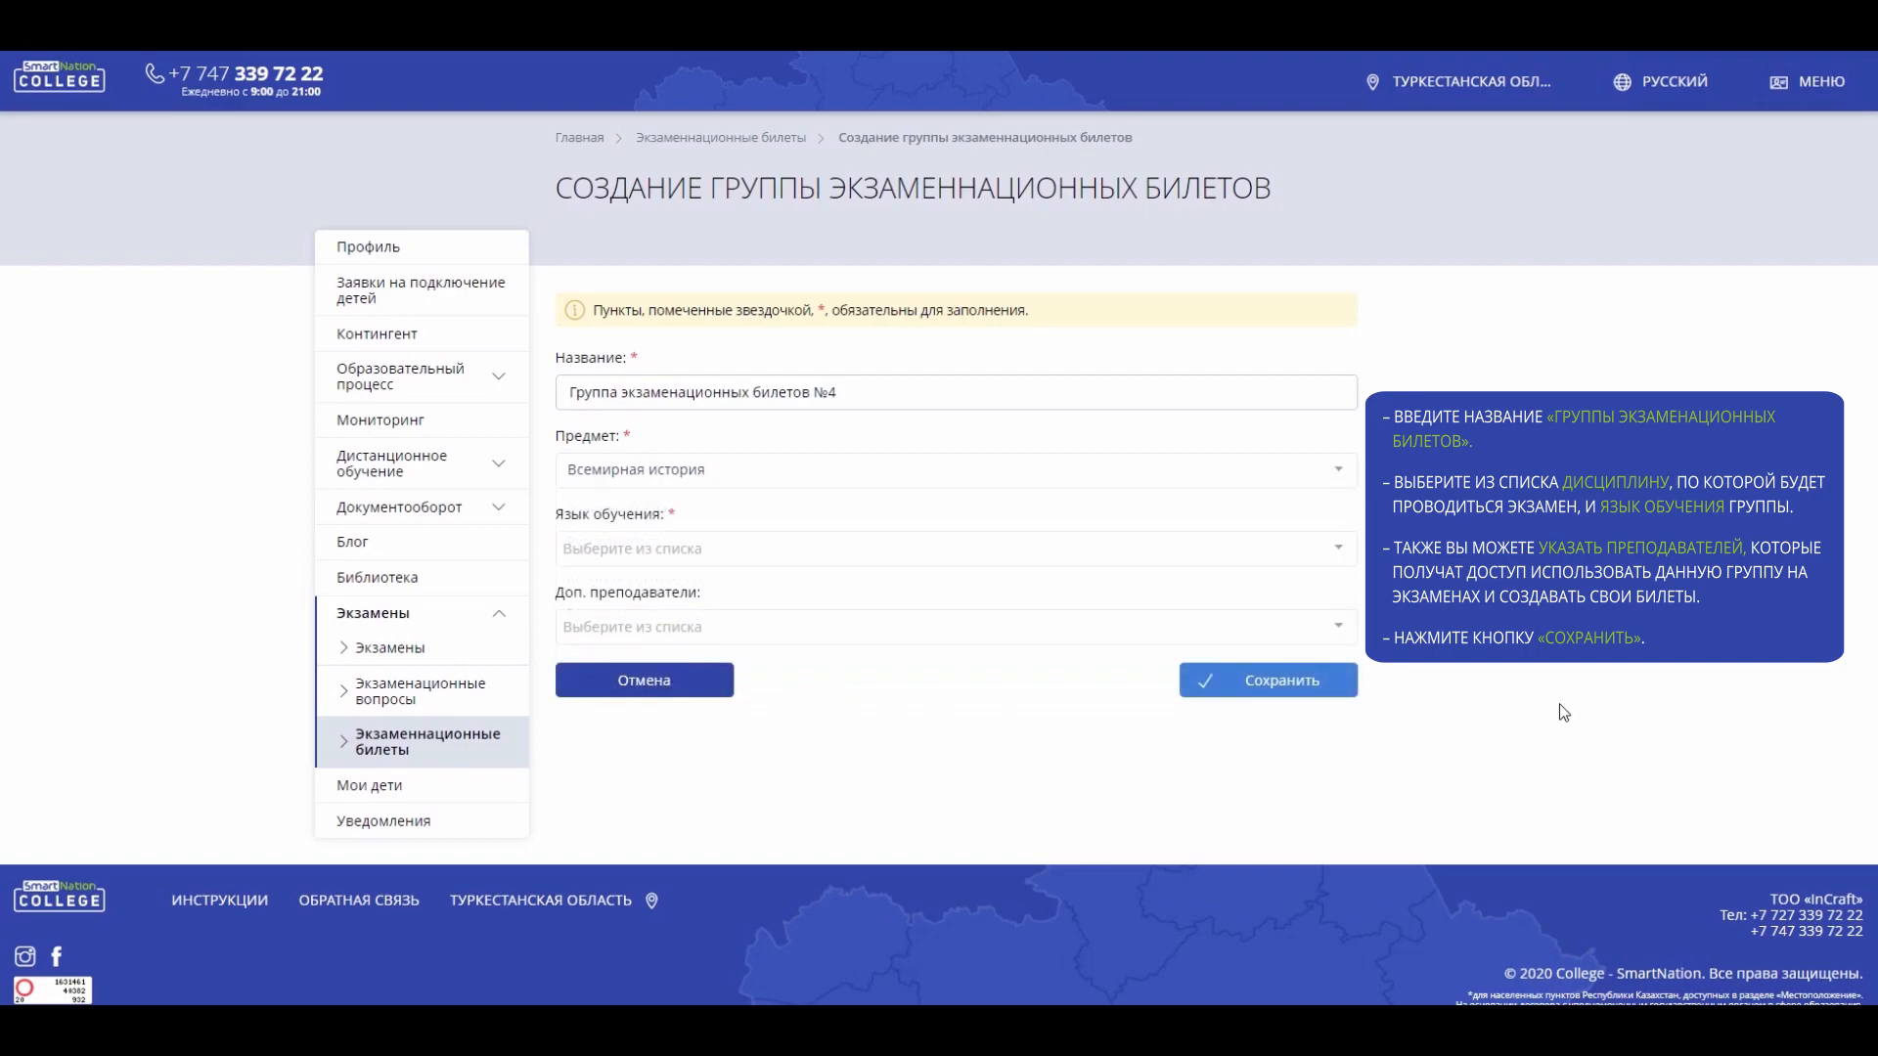
pyautogui.click(1247, 549)
pyautogui.click(1124, 626)
# - Assign one additional teacher to the ticket group and save the group
pyautogui.click(1300, 630)
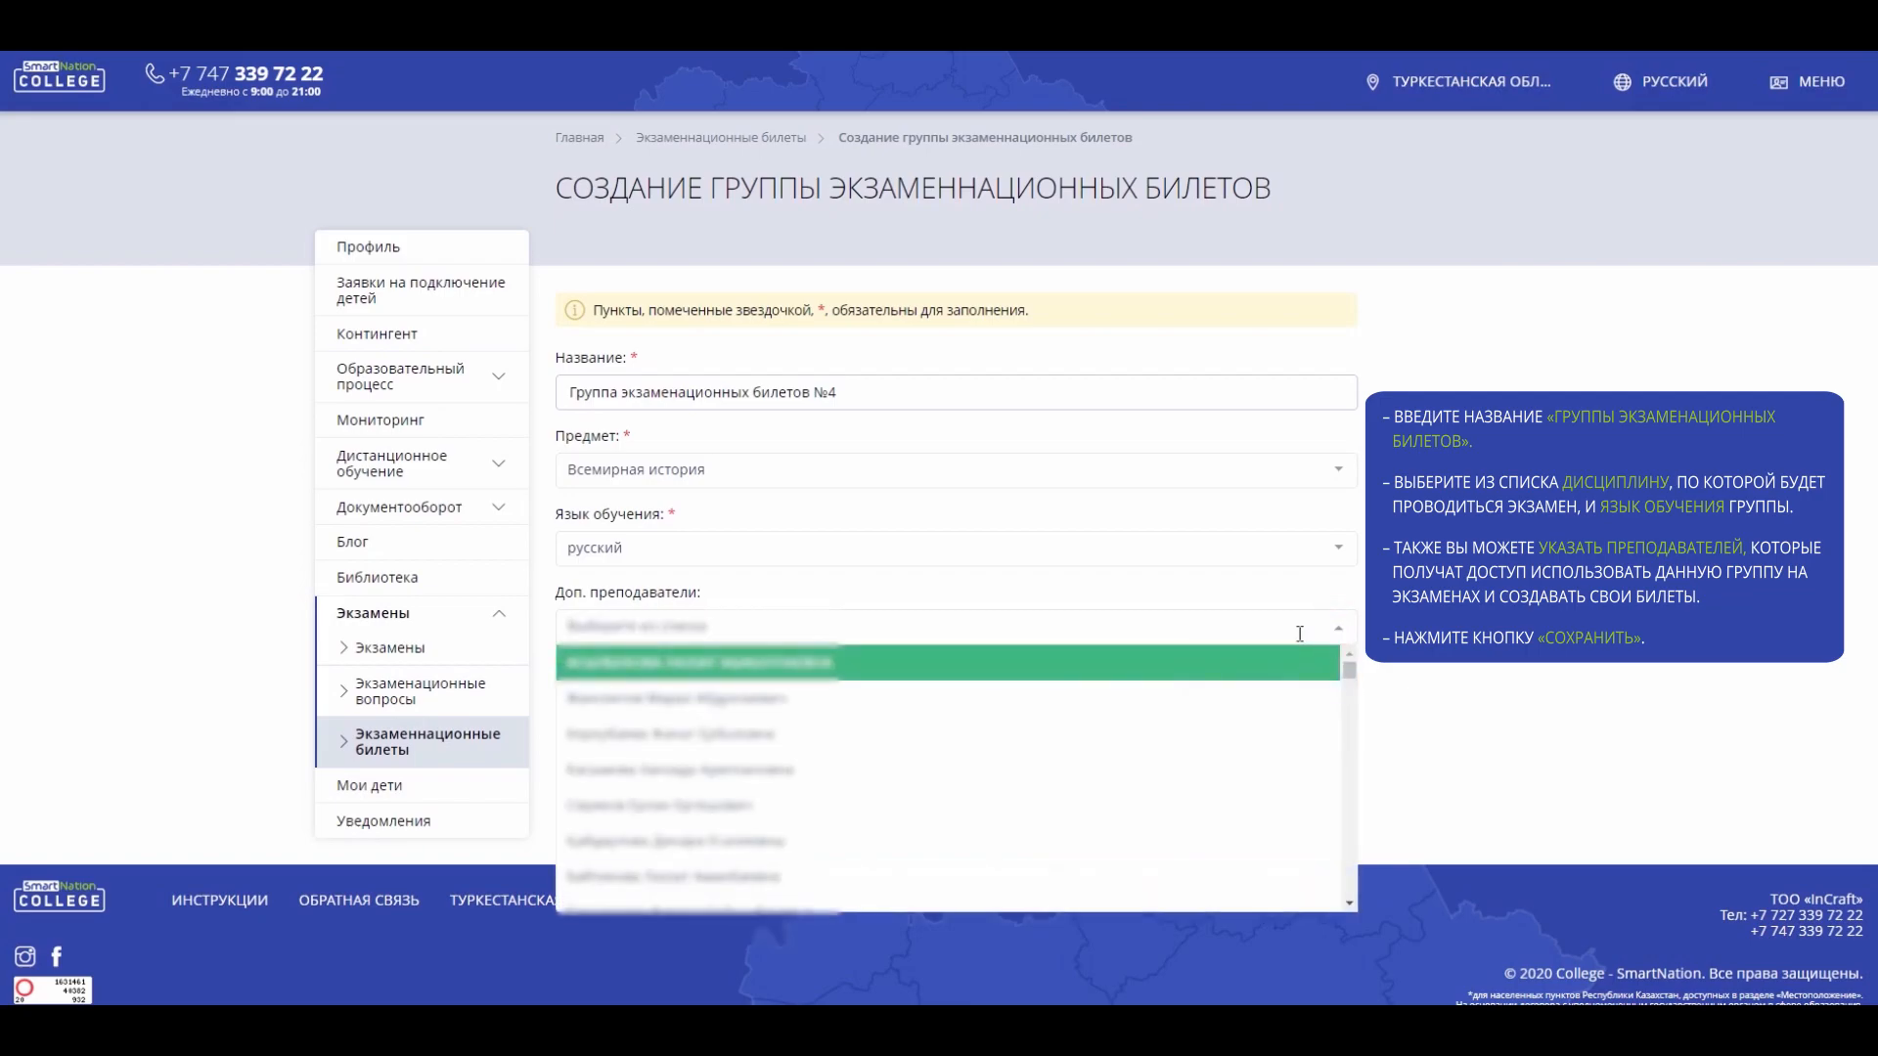
pyautogui.click(1053, 843)
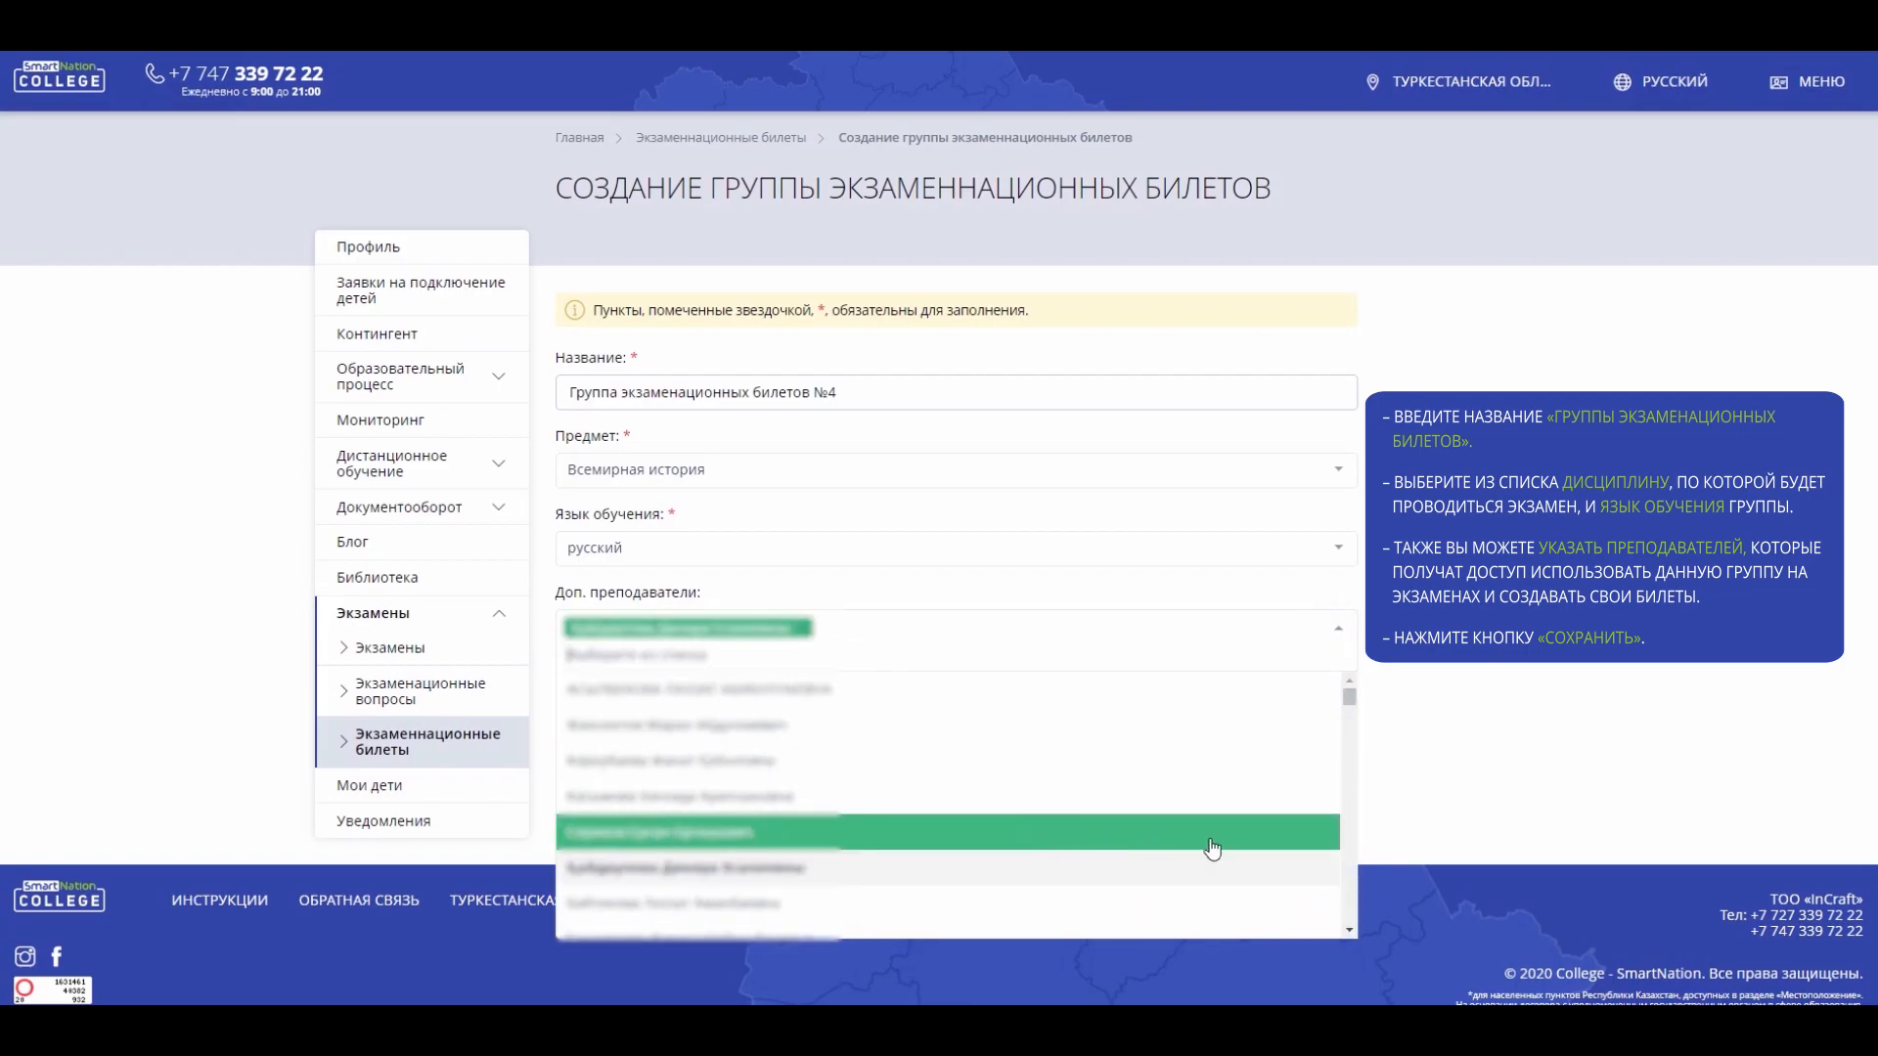
pyautogui.click(1539, 739)
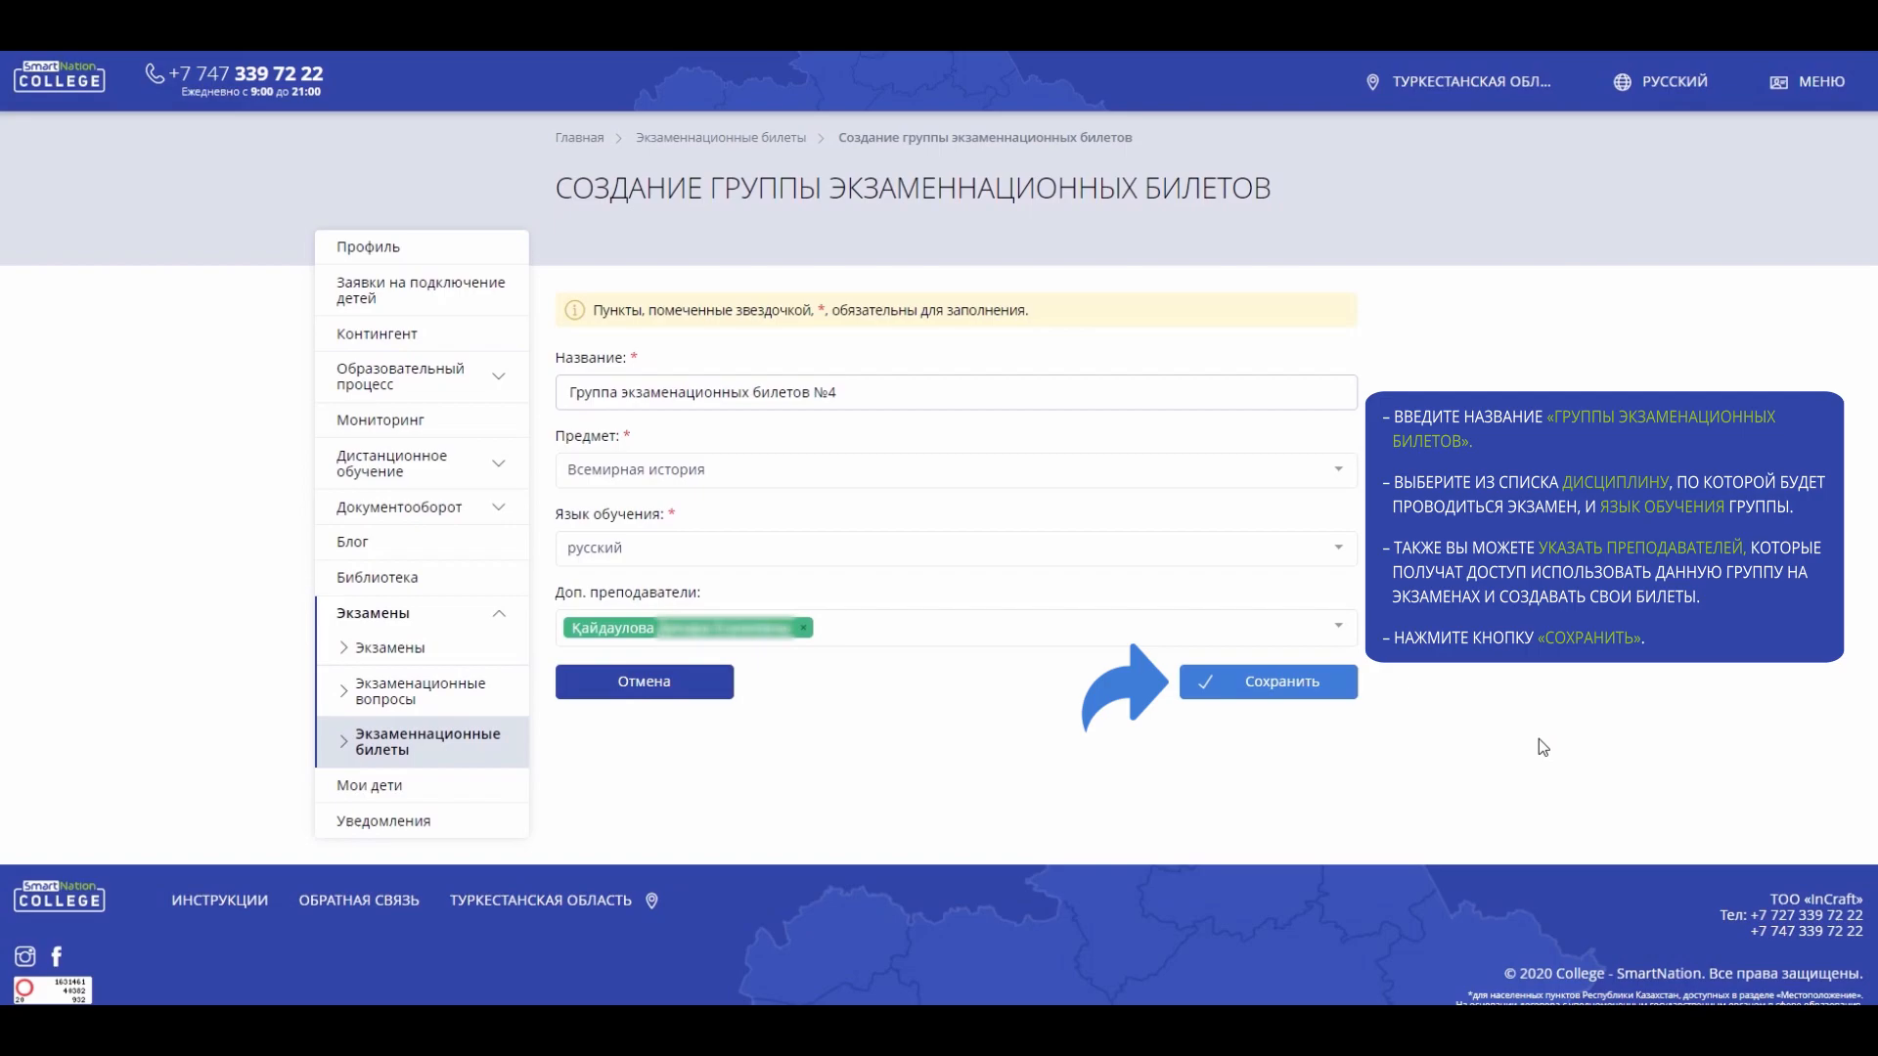
pyautogui.click(1340, 684)
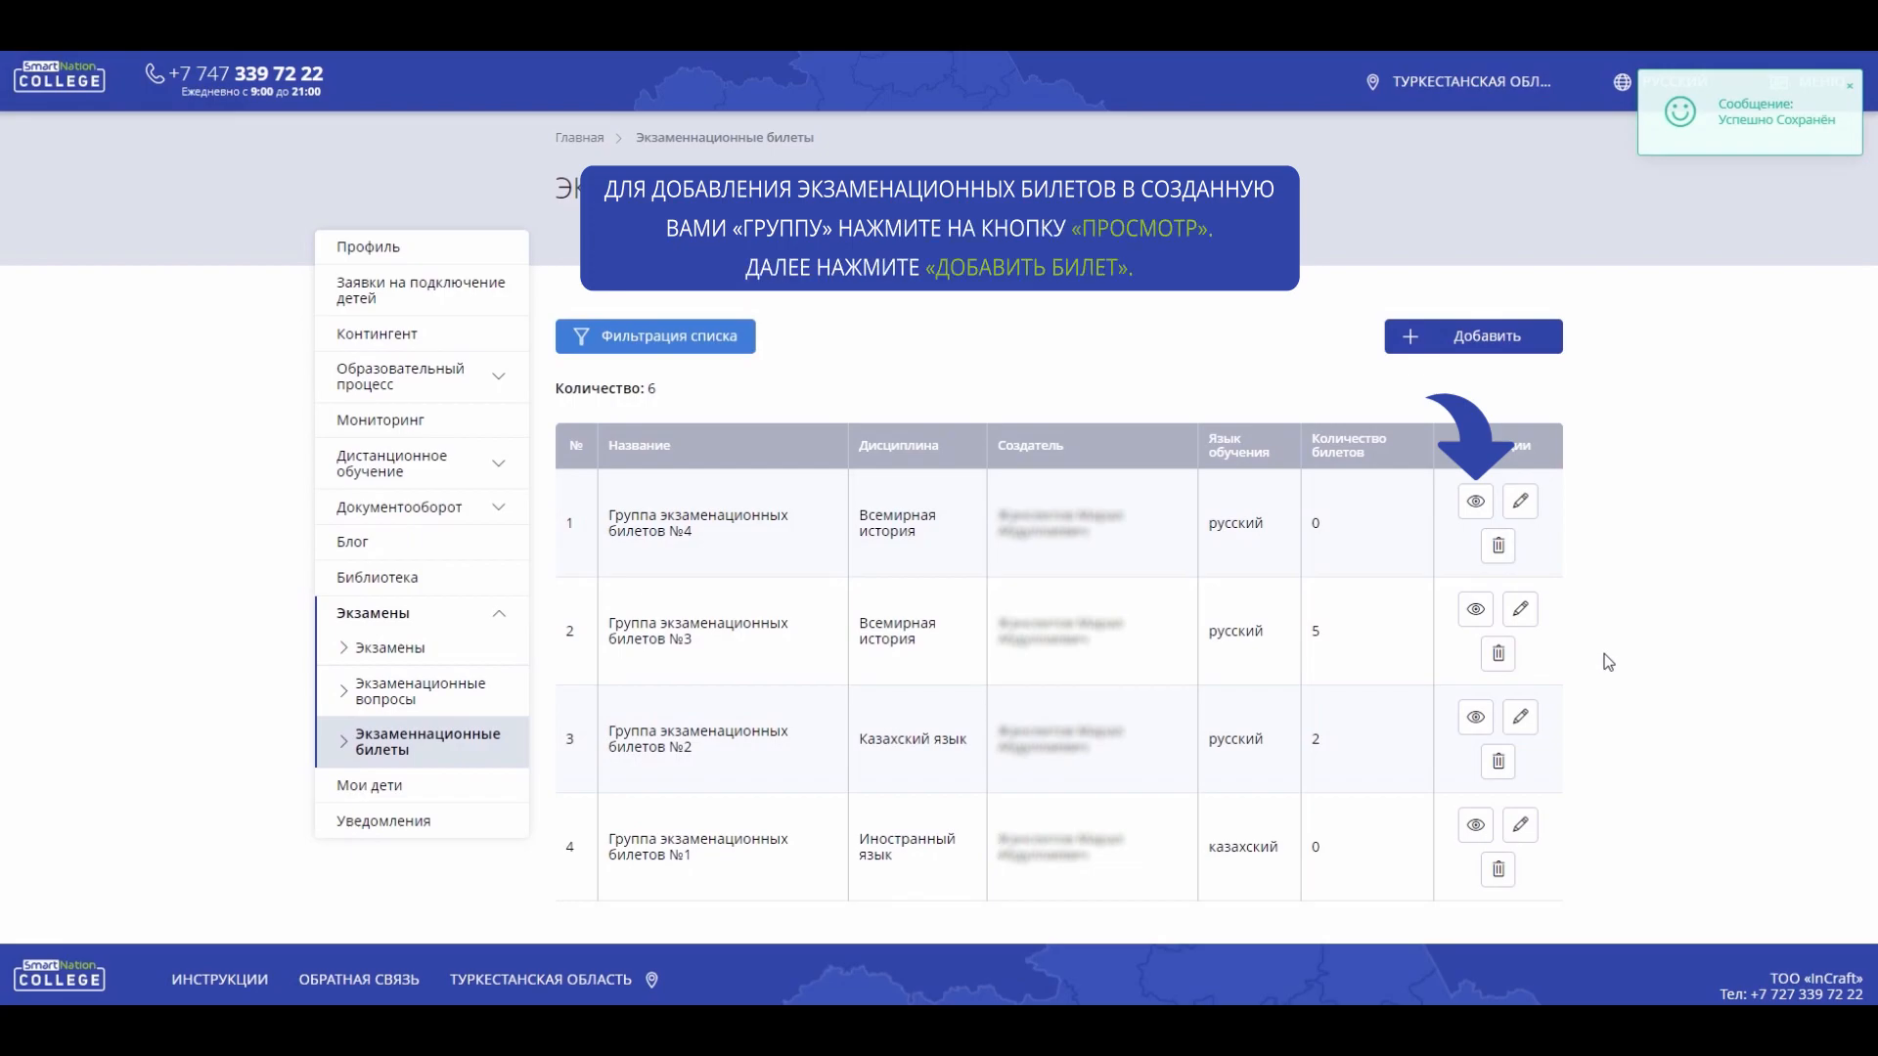
# - Open "Группа экзаменационных билетов №4" and add a ticket titled "Билет №1"
pyautogui.click(1476, 501)
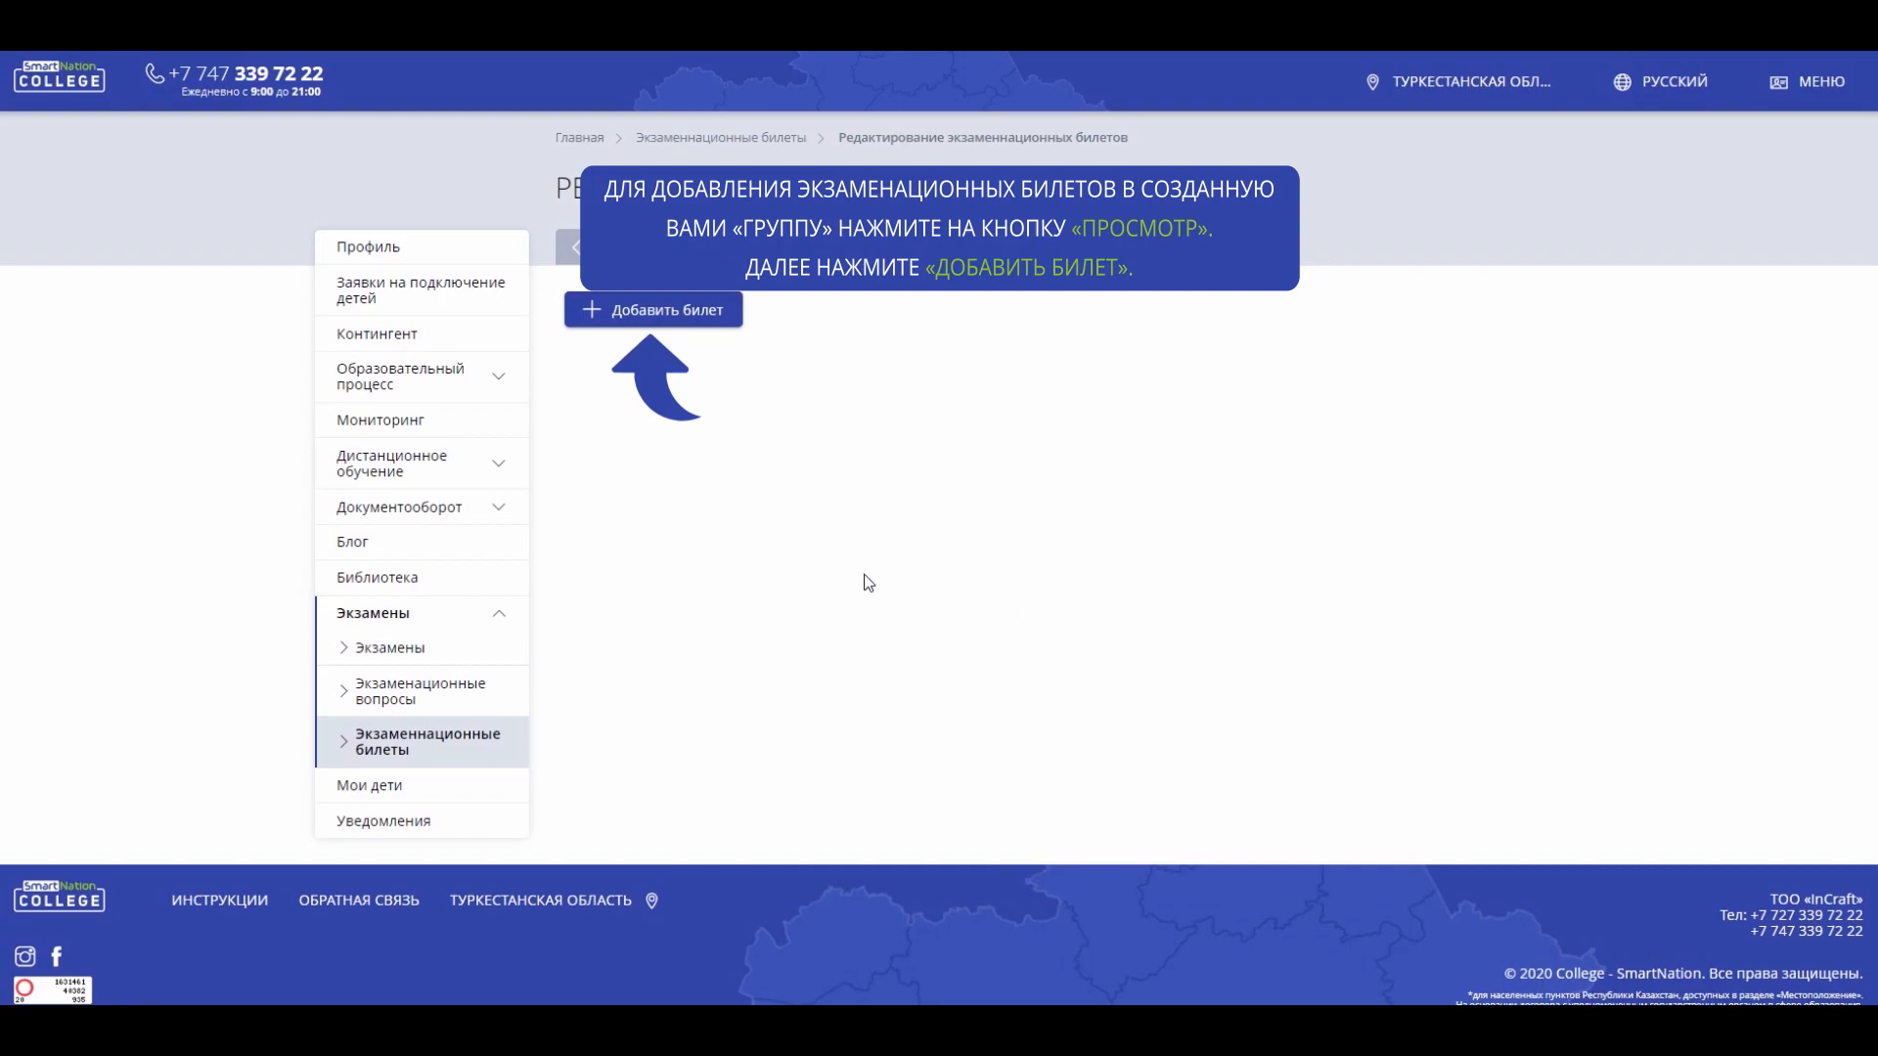
pyautogui.click(730, 316)
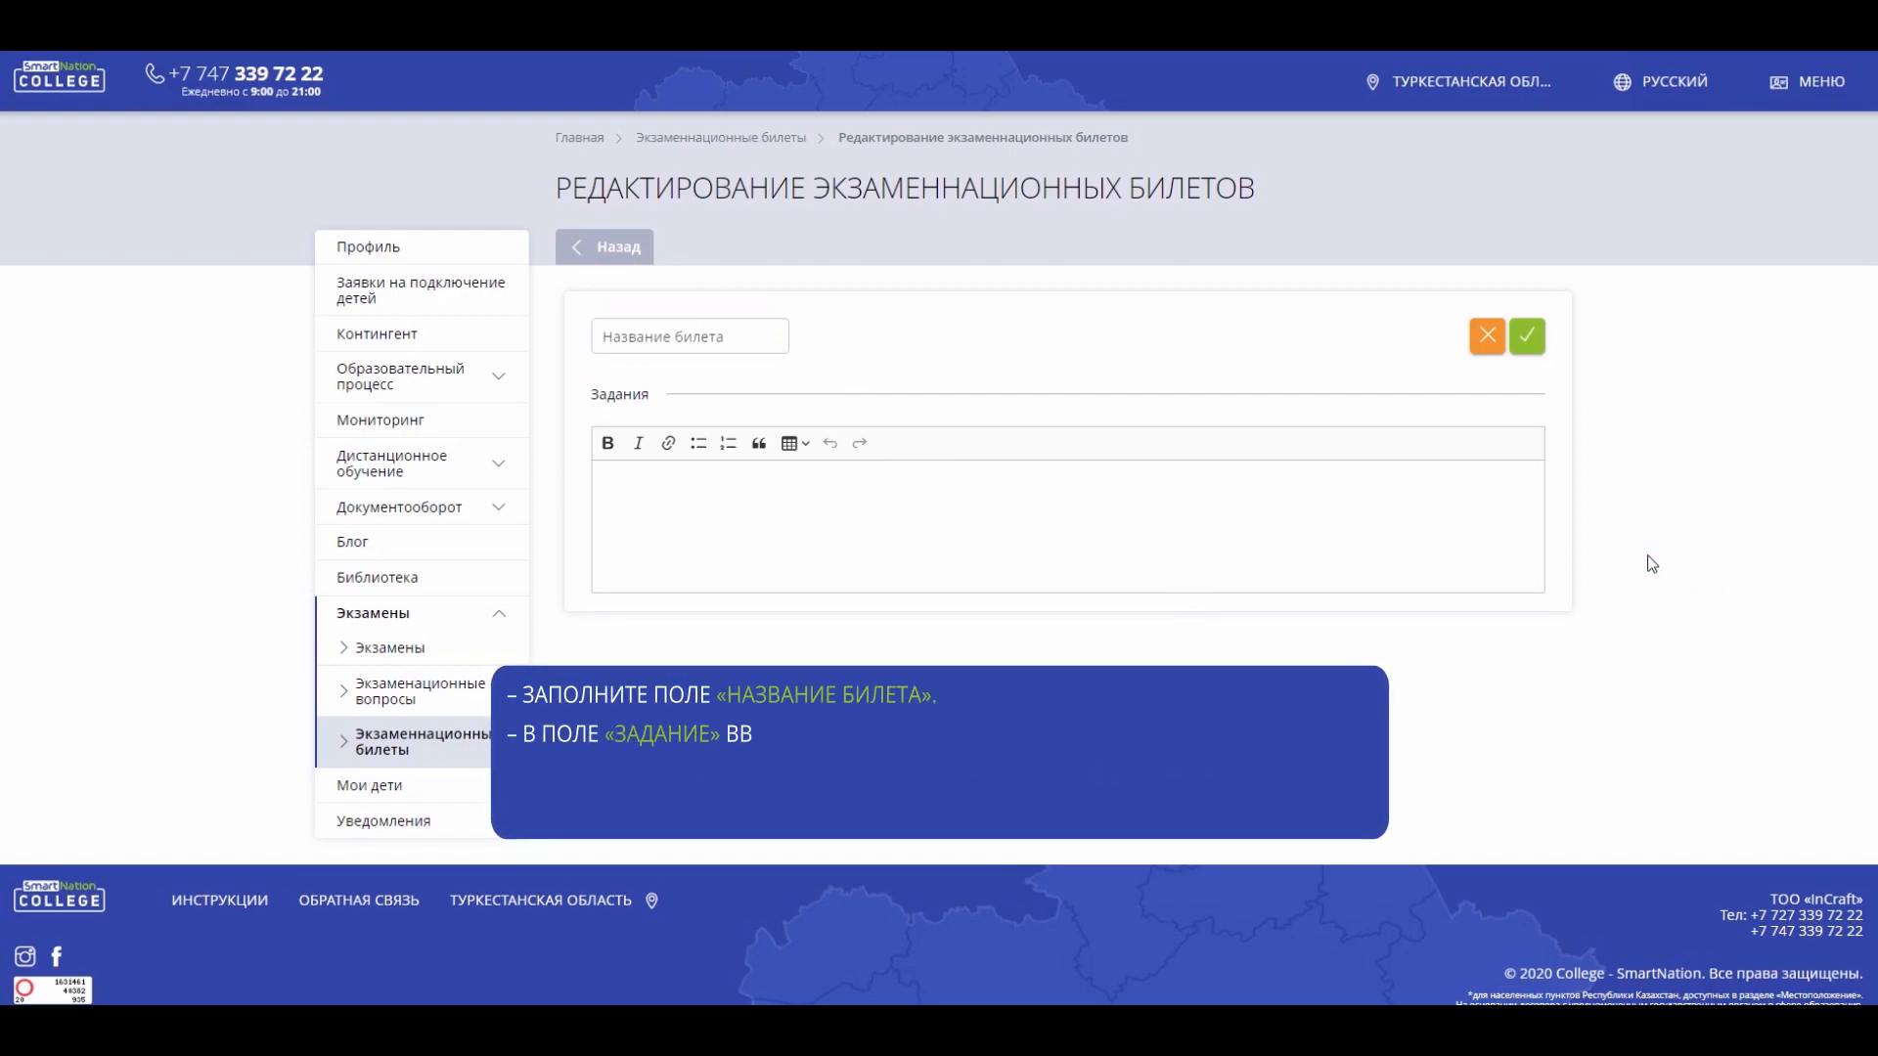
pyautogui.click(672, 337)
pyautogui.write('Билет №1')
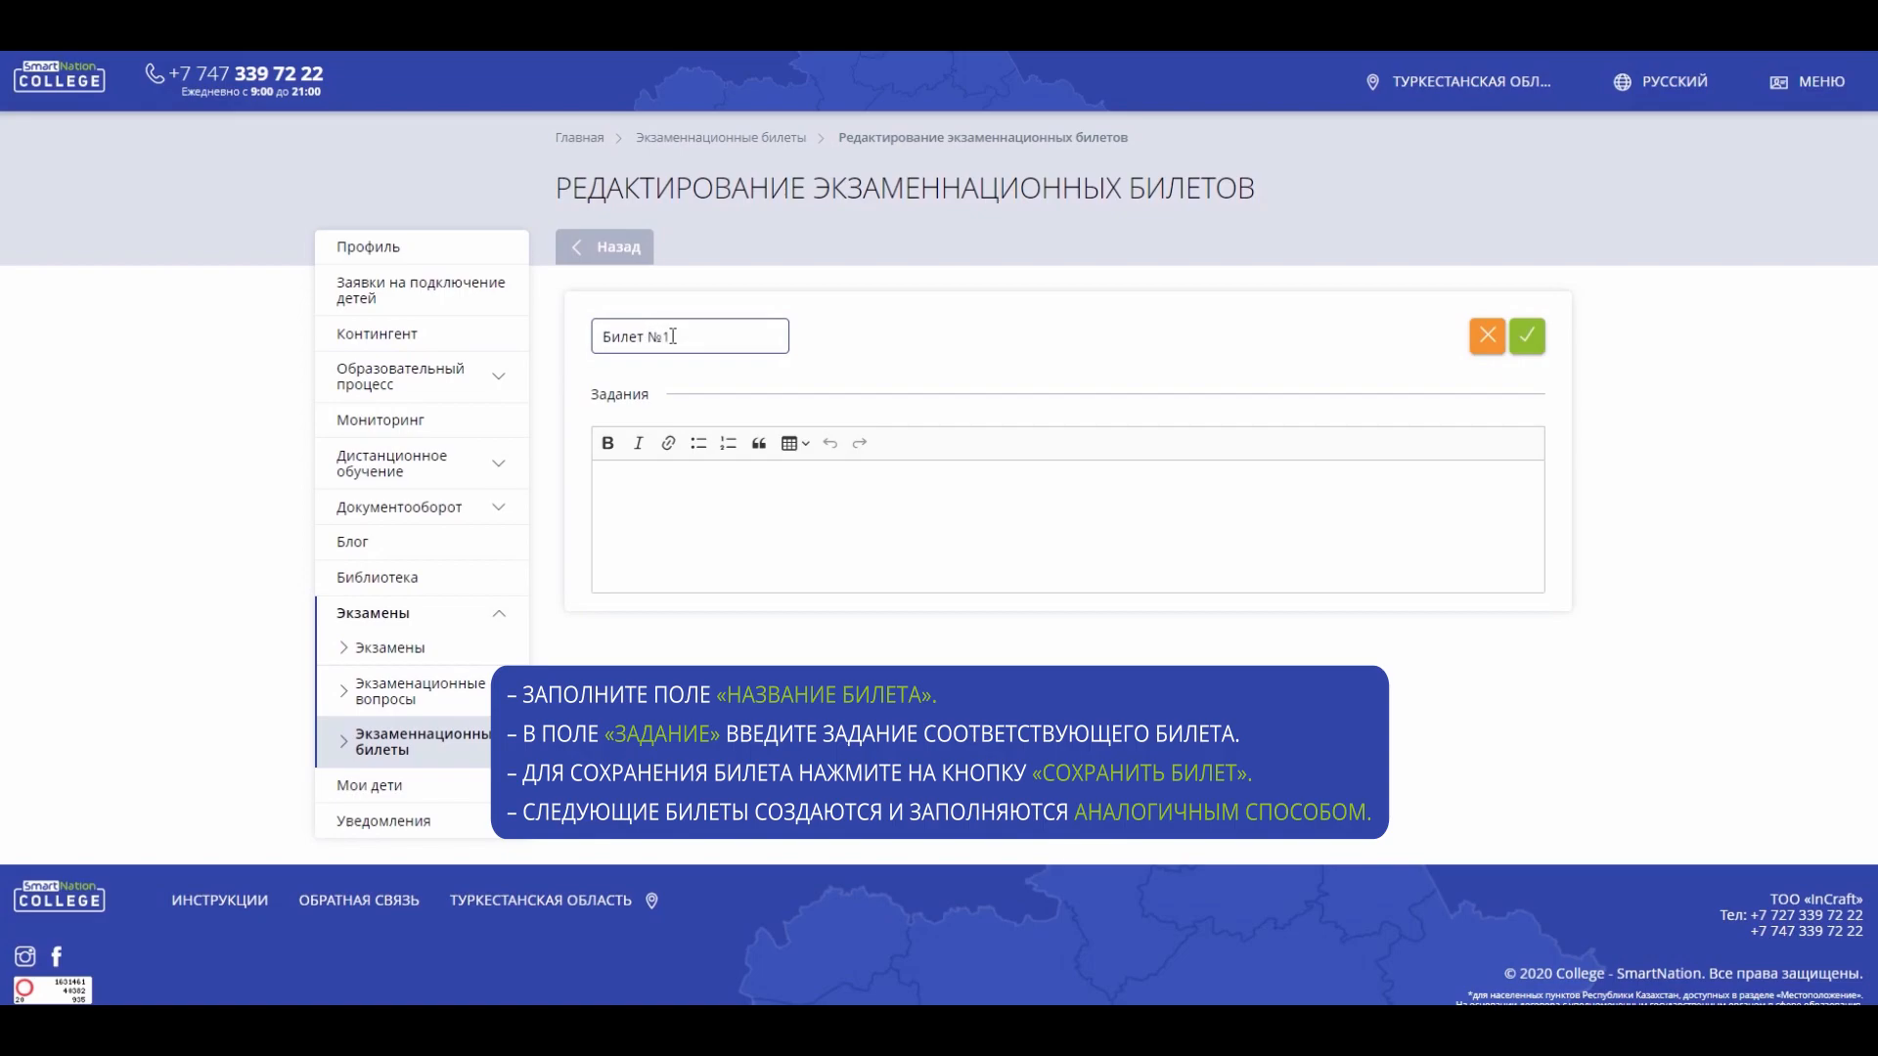
pyautogui.click(1665, 469)
# - Enter tasks "1. Шумерское и Аккадское государства. 2. Города в средней Азии. 3. Причины, характер и цели Первой мировой войны." and save the ticket
pyautogui.click(720, 478)
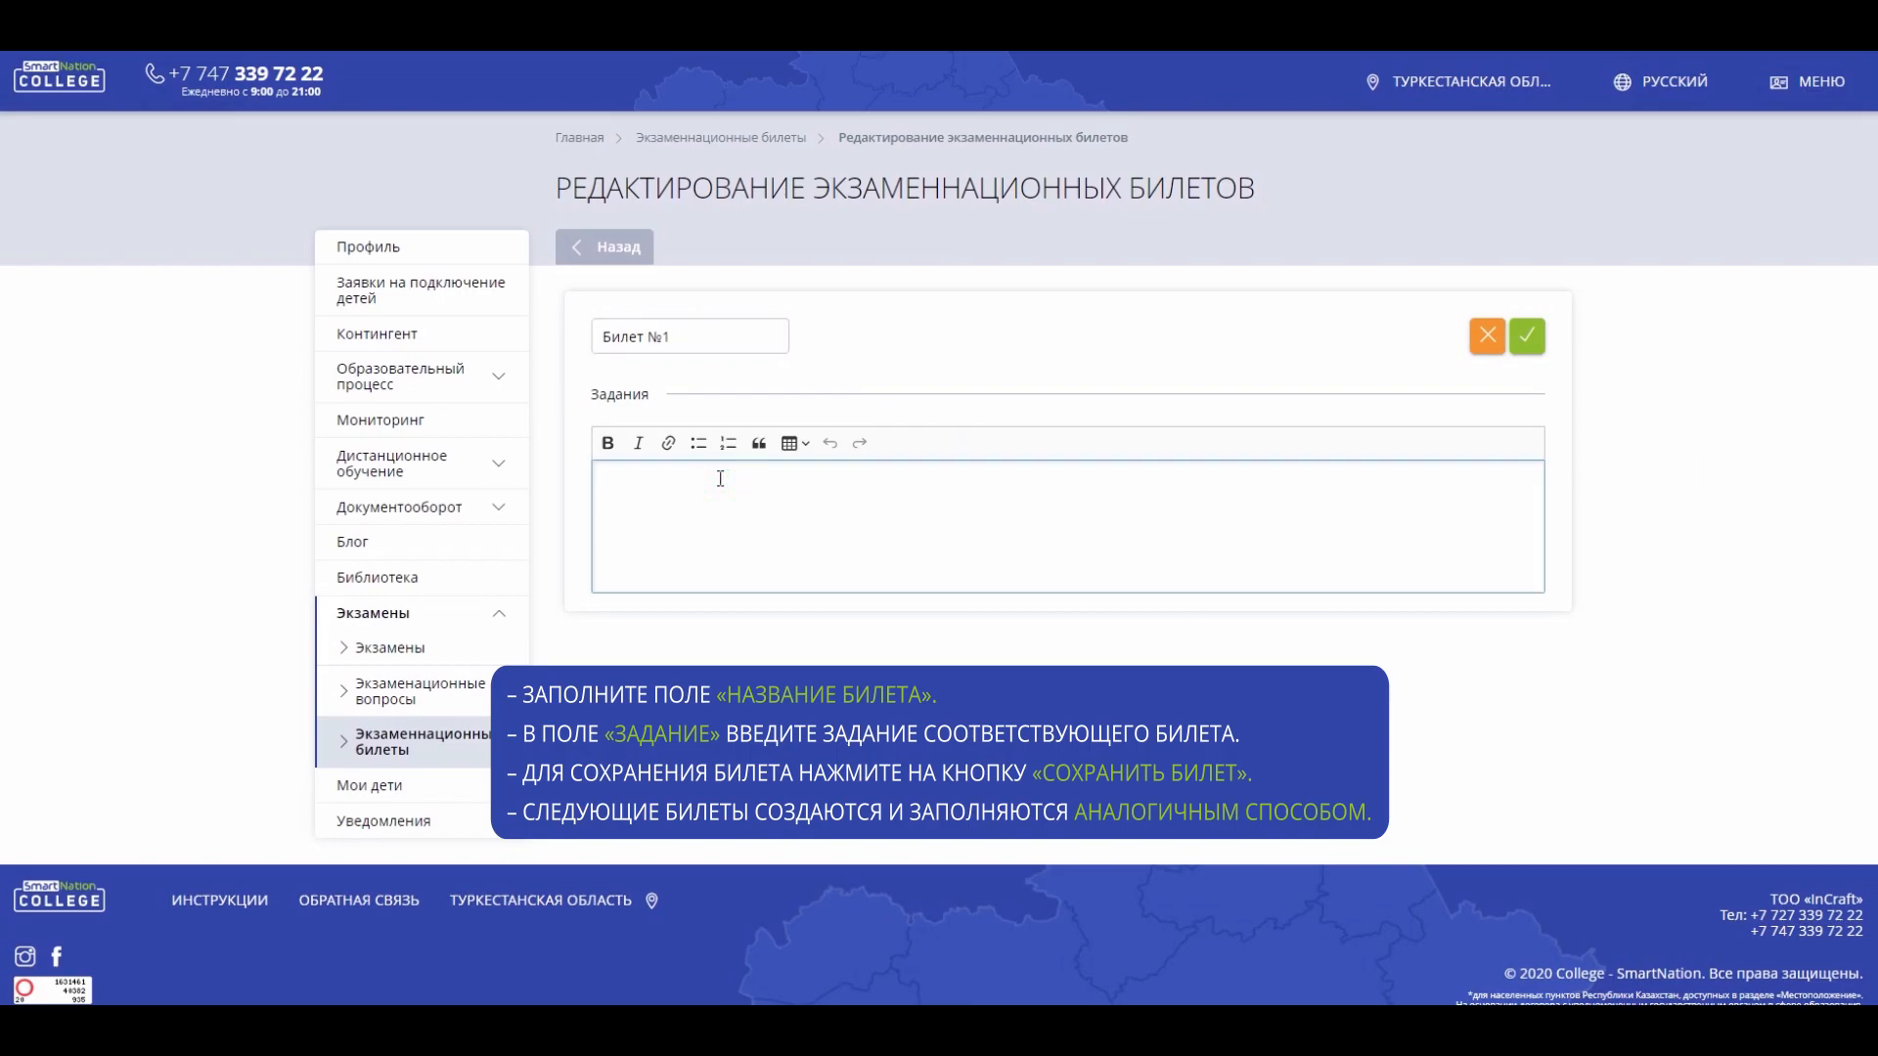
pyautogui.write('1. Шумерское и Аккадское государства. 2. Города в средней Азии. 3. Причины, характер и цели Первой мировой войны.')
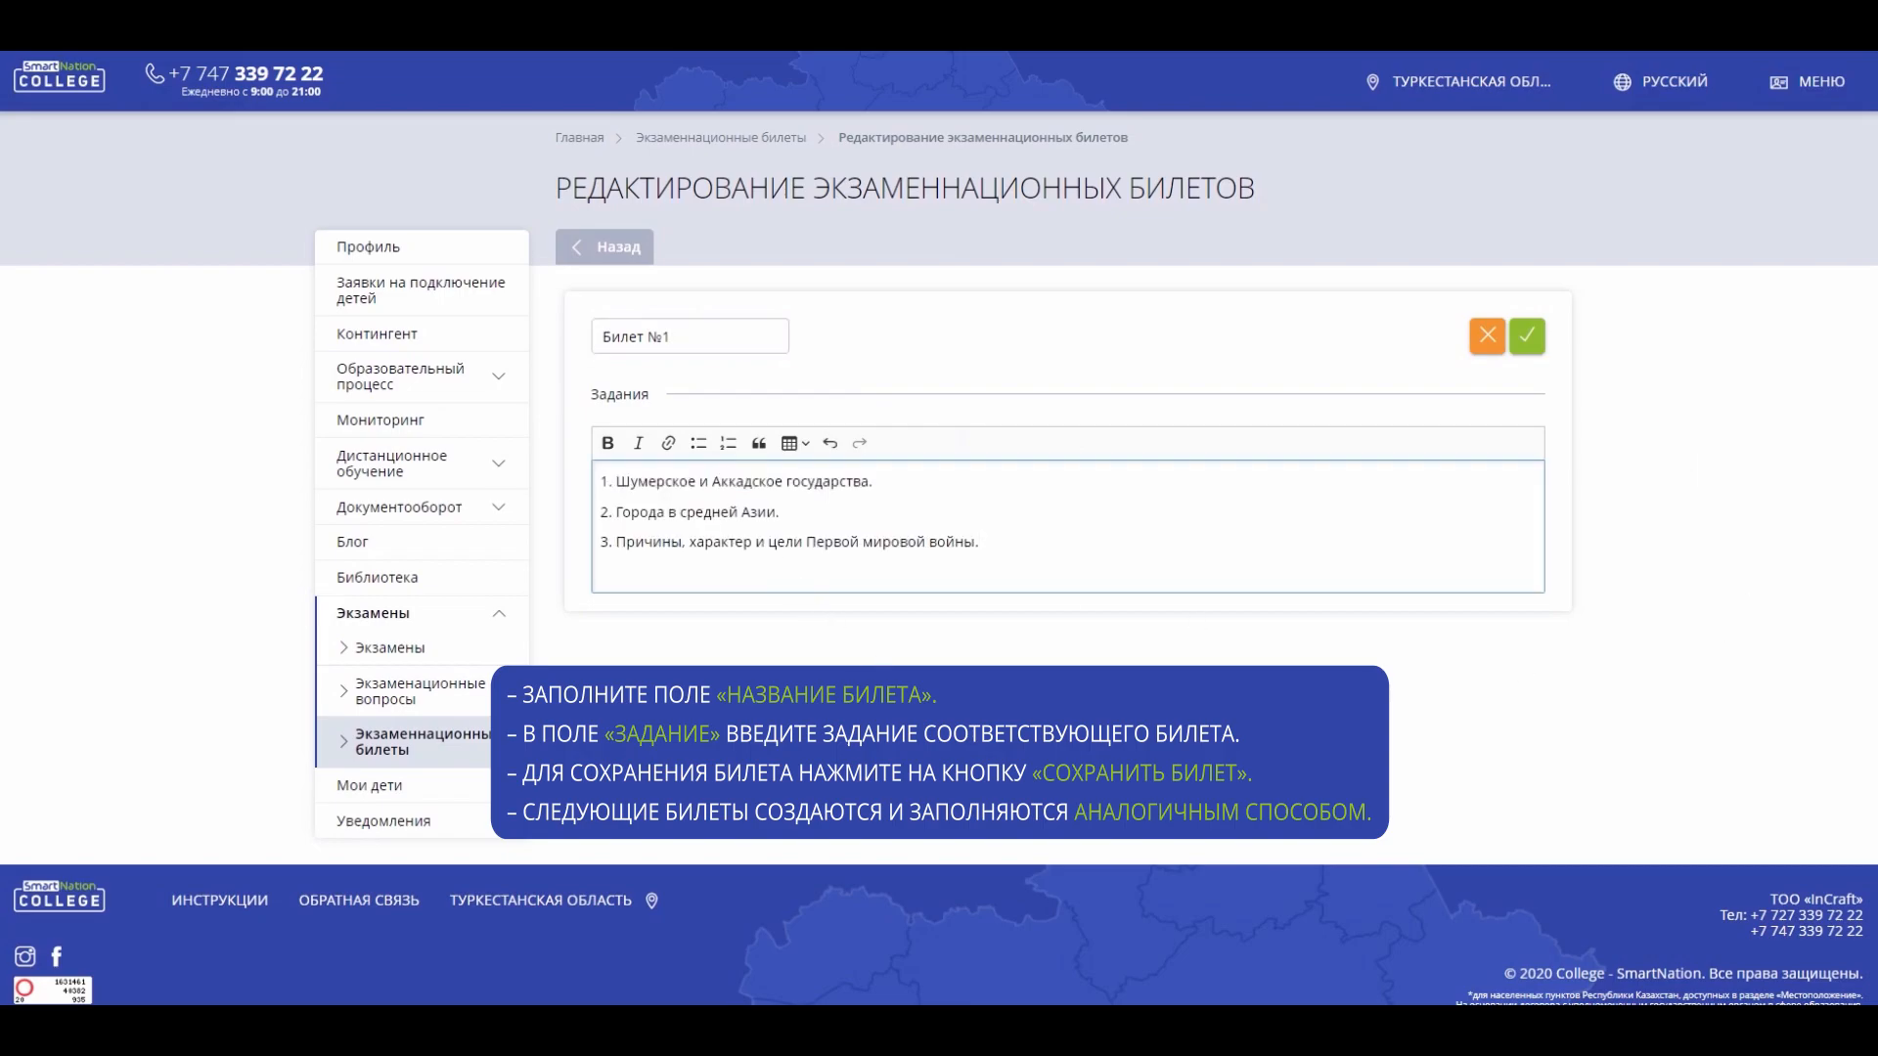
pyautogui.click(1759, 573)
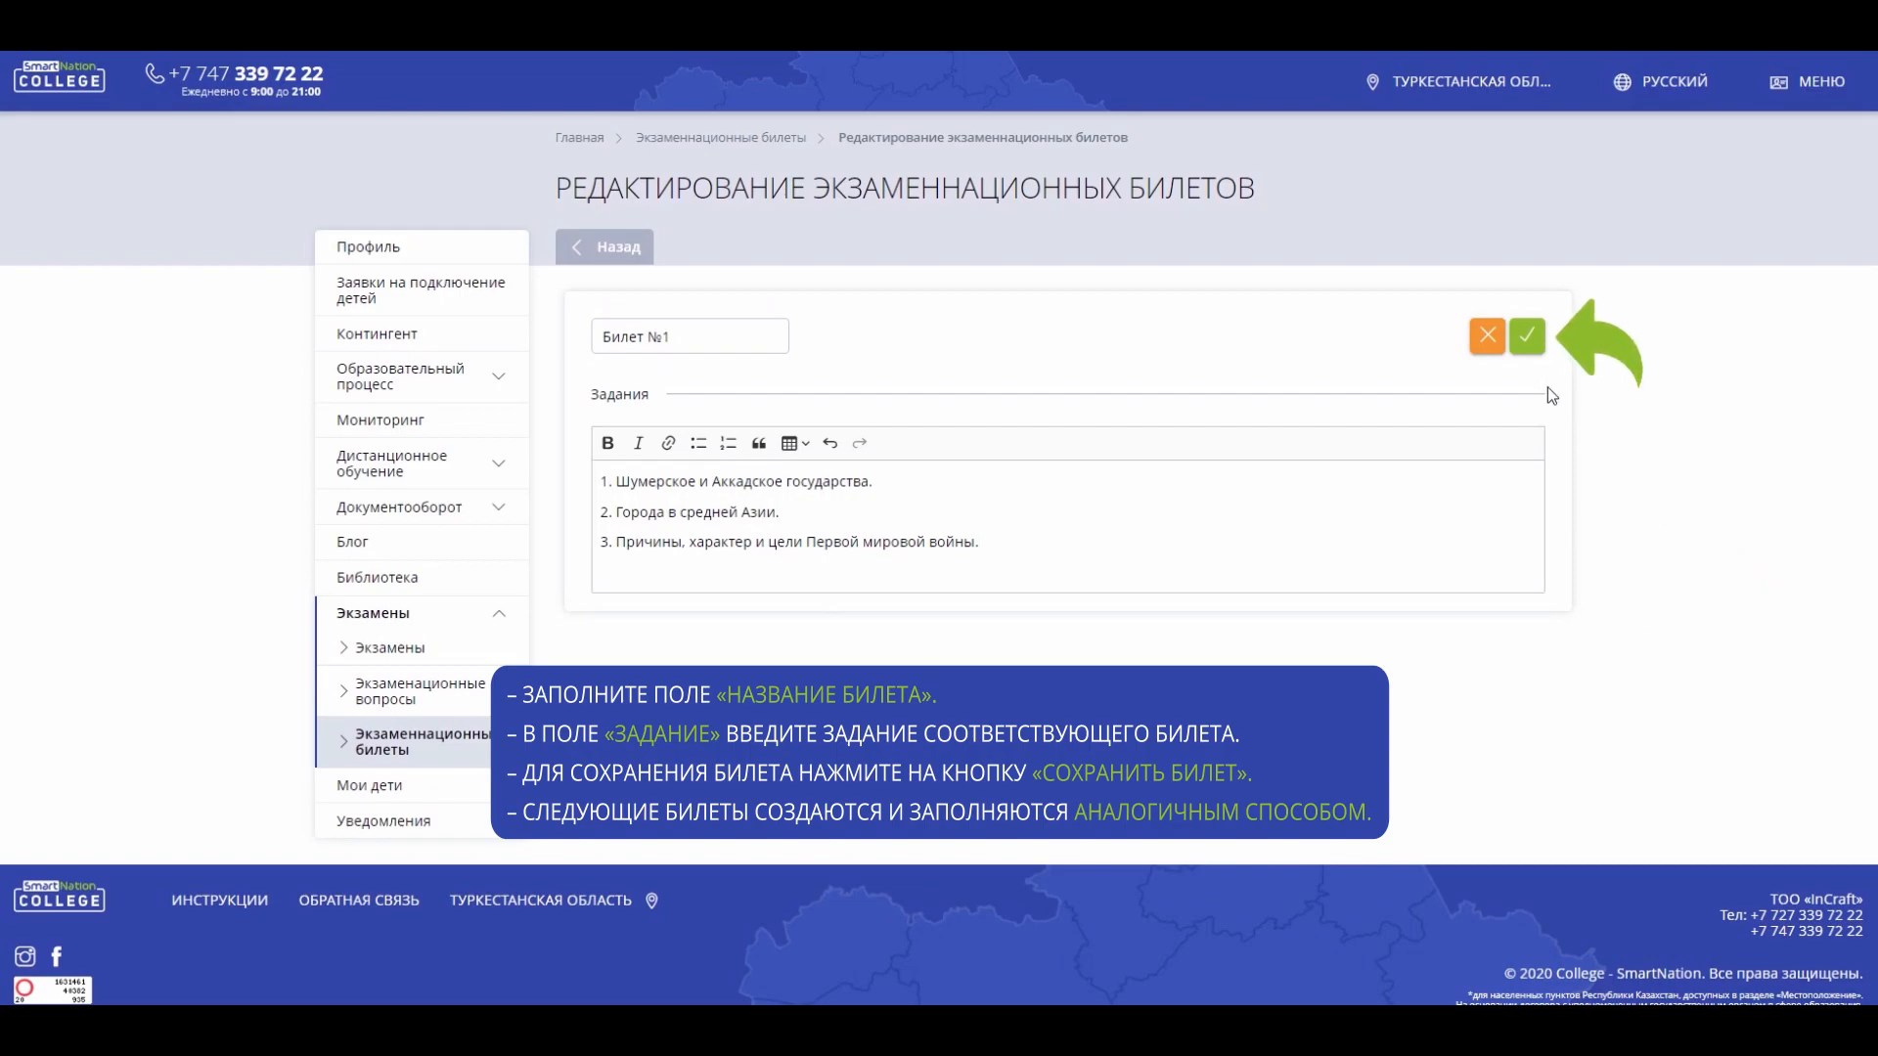
pyautogui.click(1529, 354)
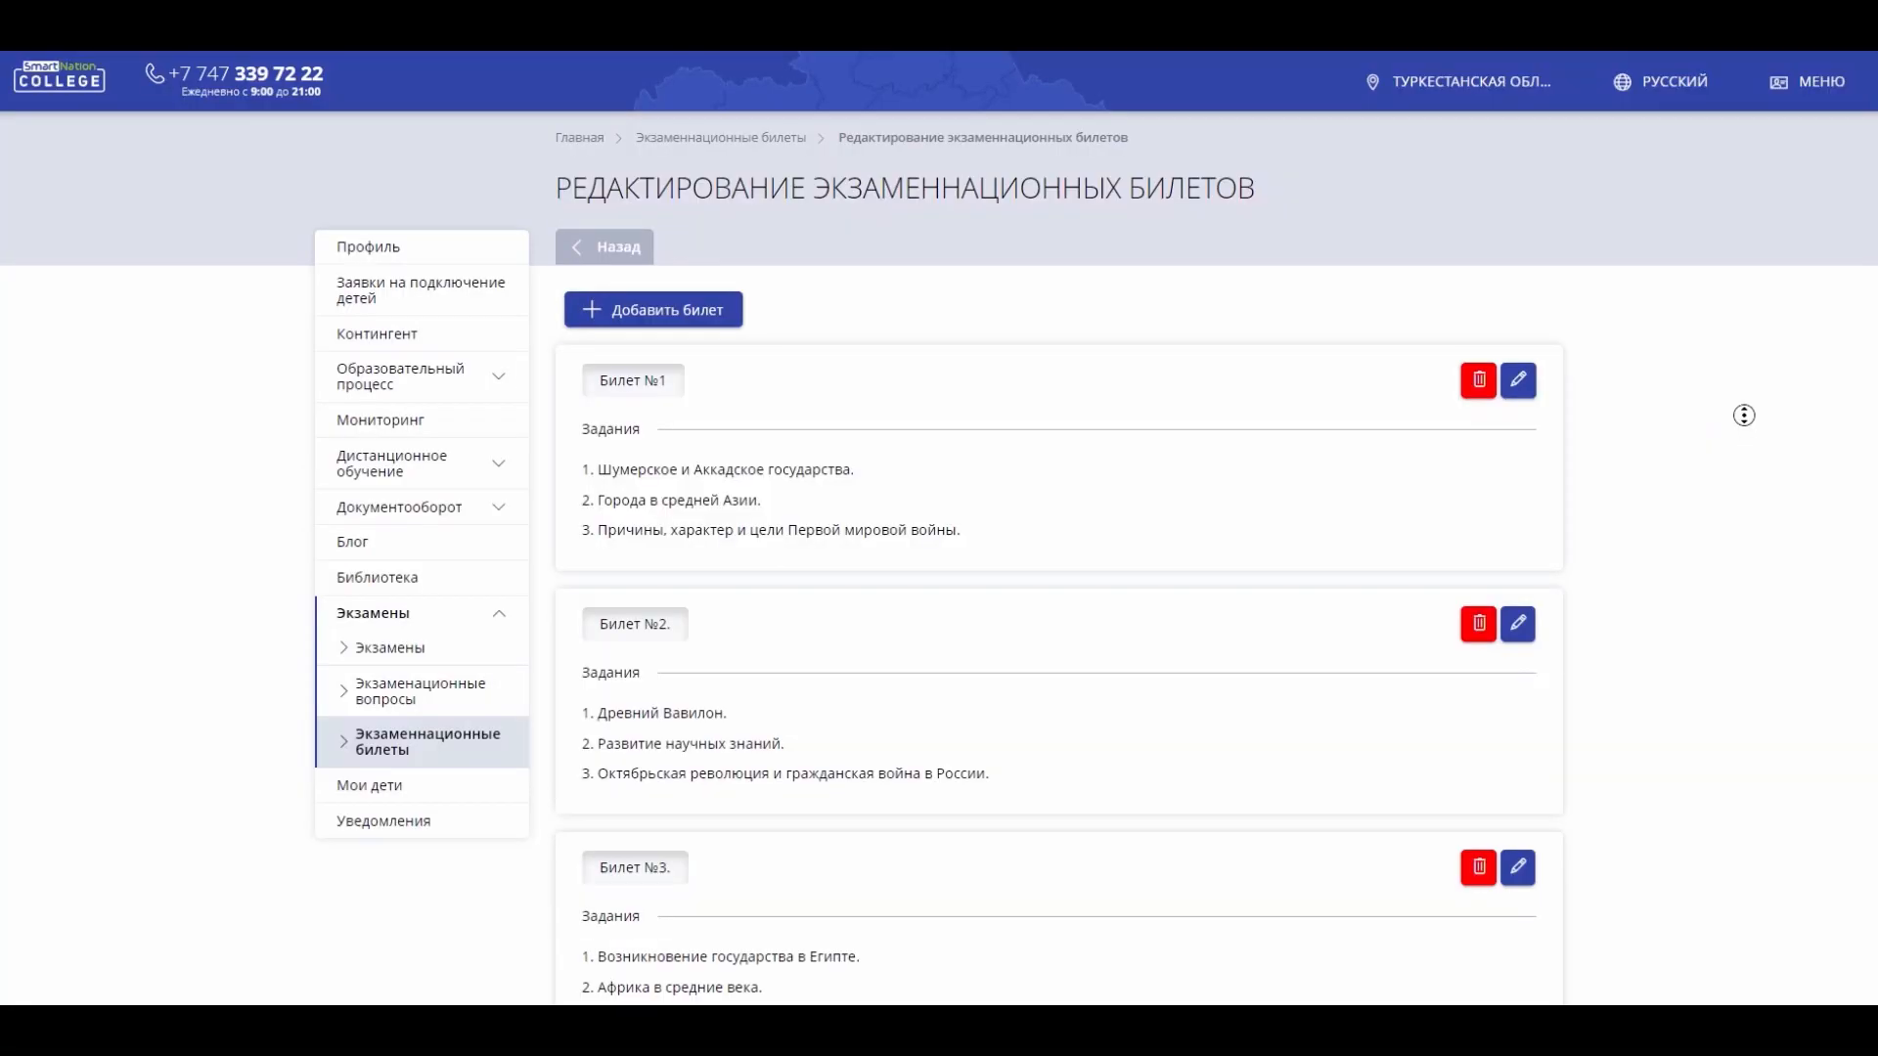
# - Review the group's exam tickets and their tasks on both pages of the list
pyautogui.scroll(-2, 1744, 415)
pyautogui.scroll(-5, 1741, 475)
pyautogui.click(1743, 479)
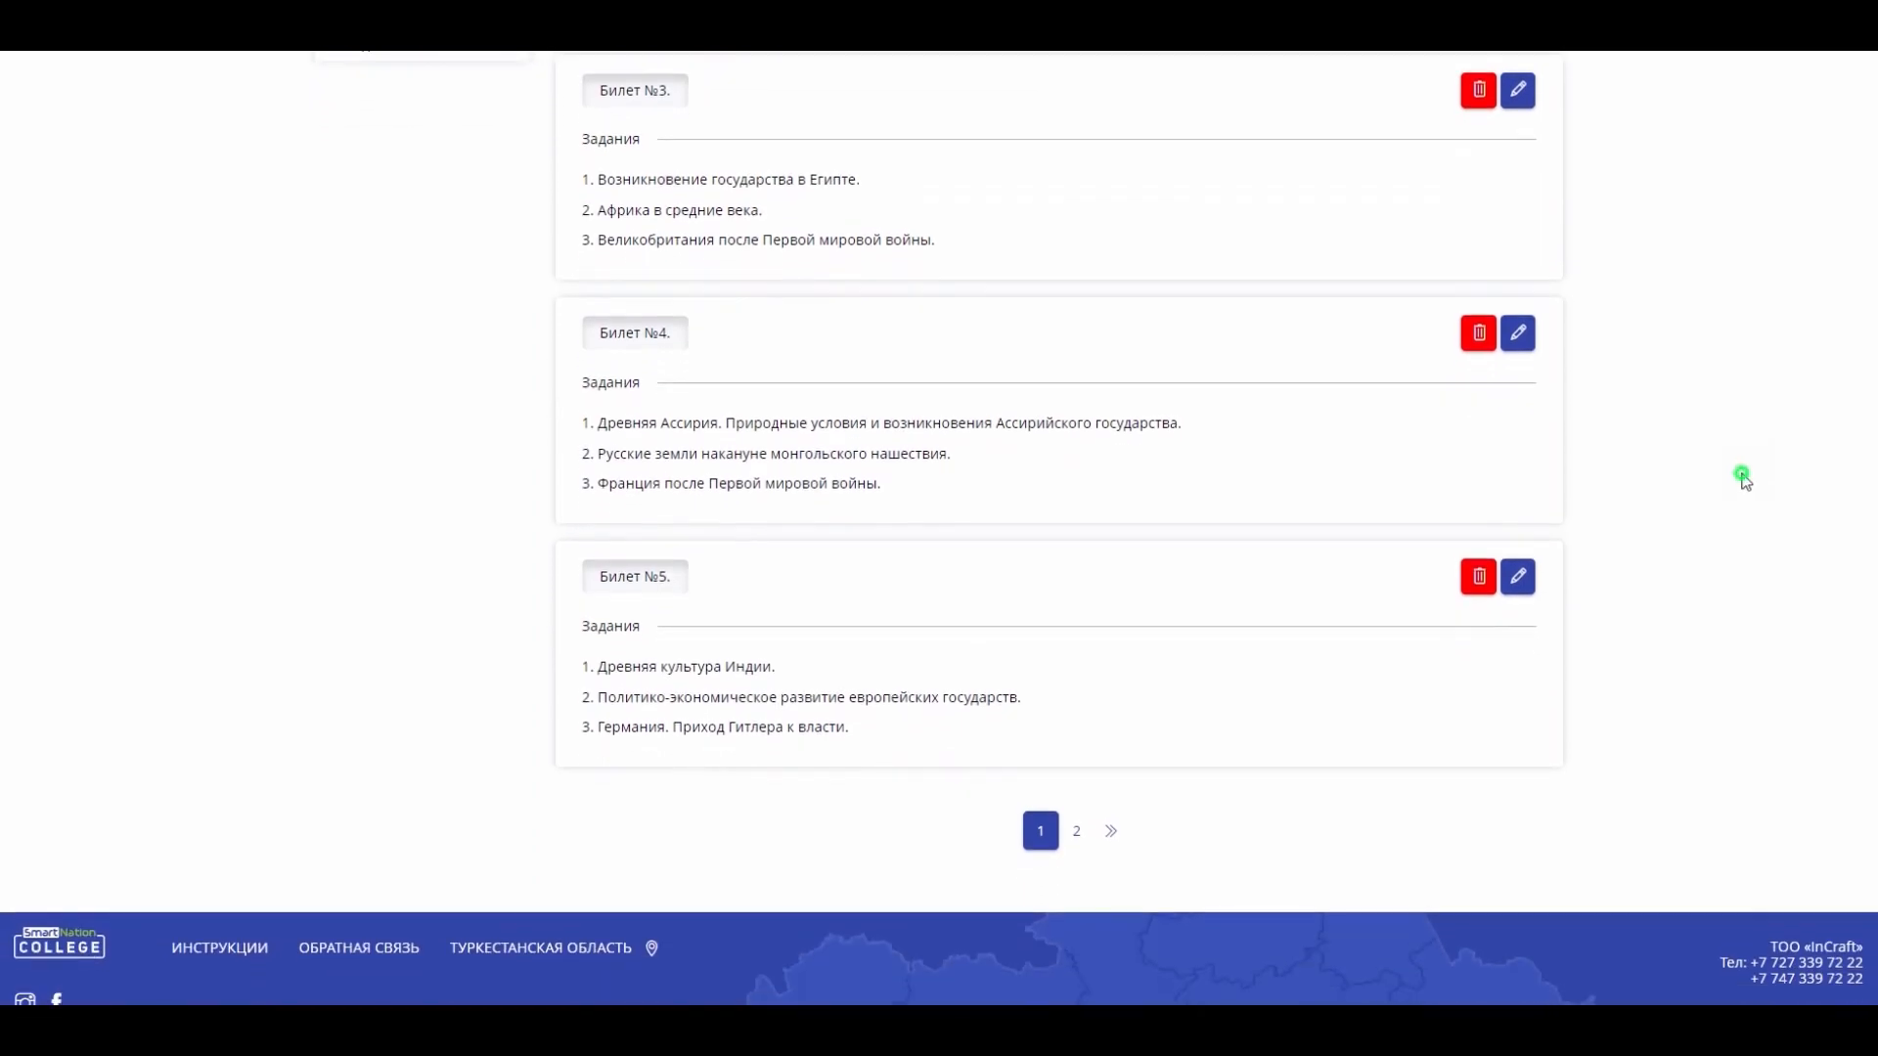
pyautogui.click(1073, 834)
pyautogui.scroll(6, 1650, 512)
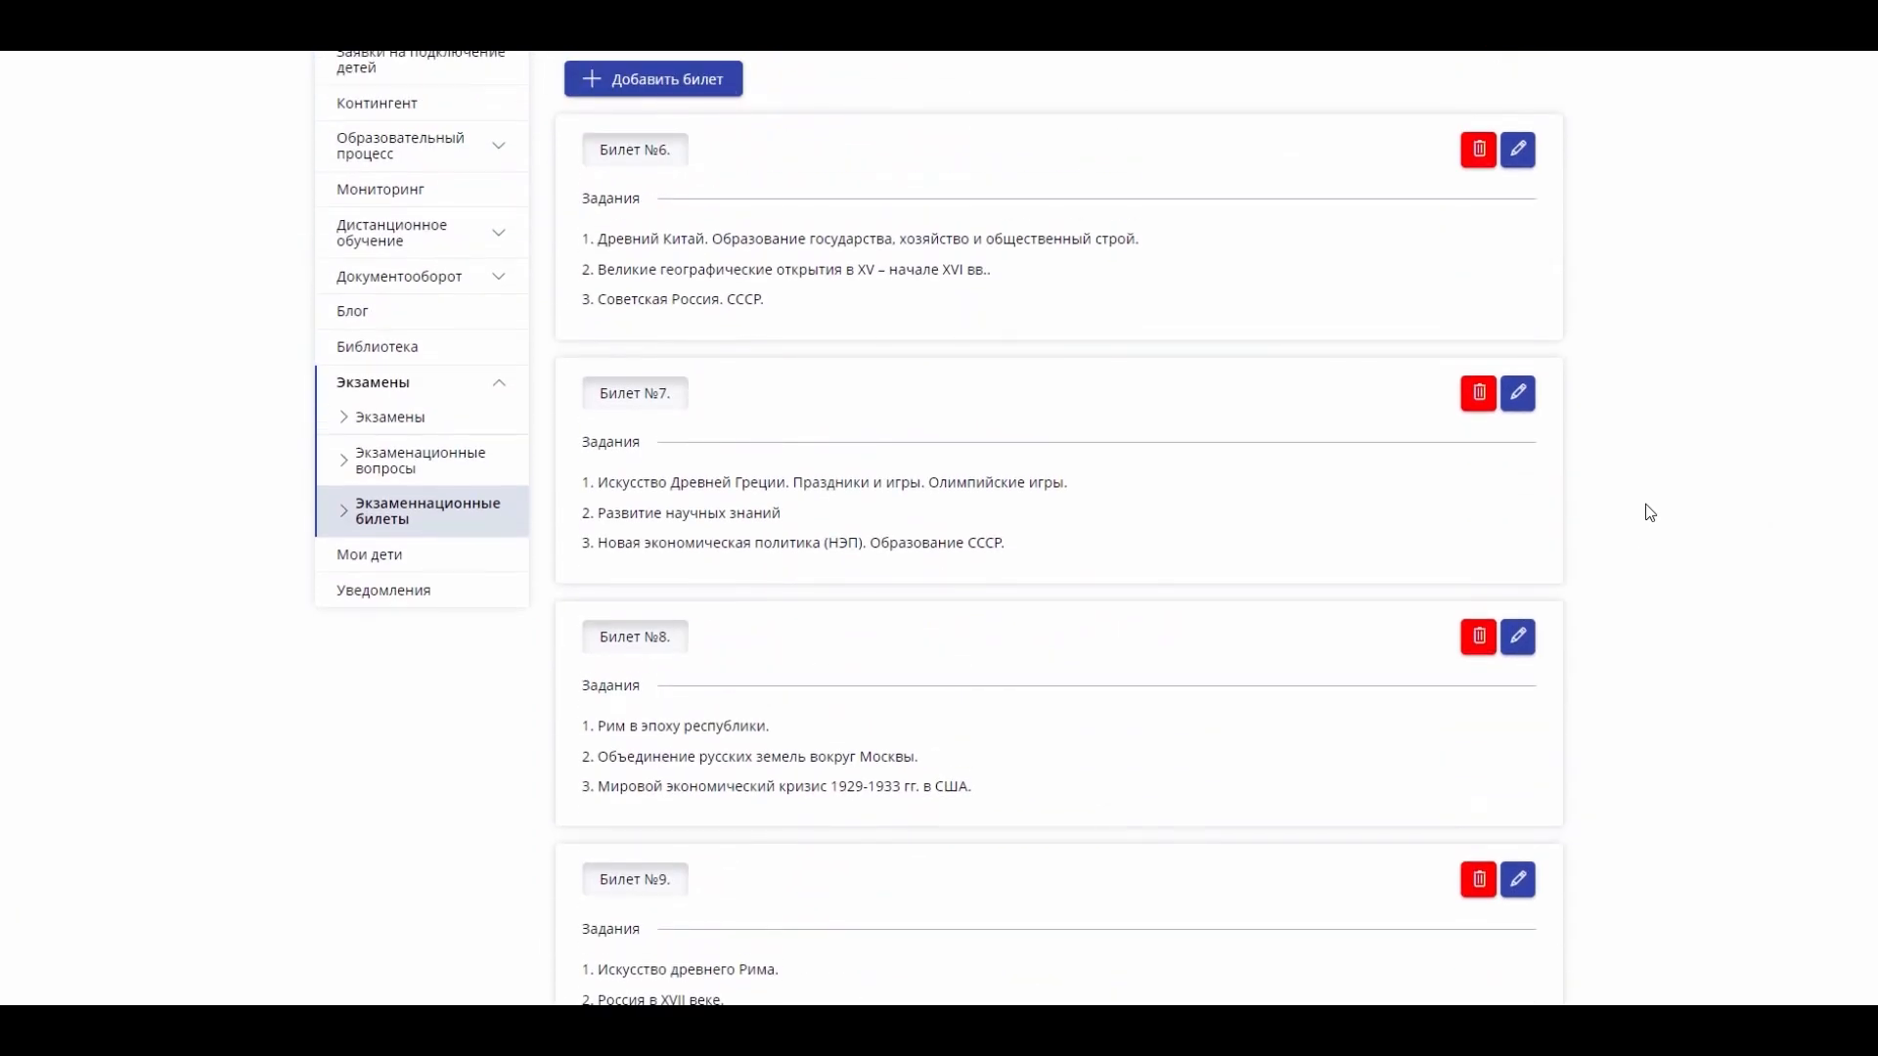
pyautogui.scroll(-3, 1663, 387)
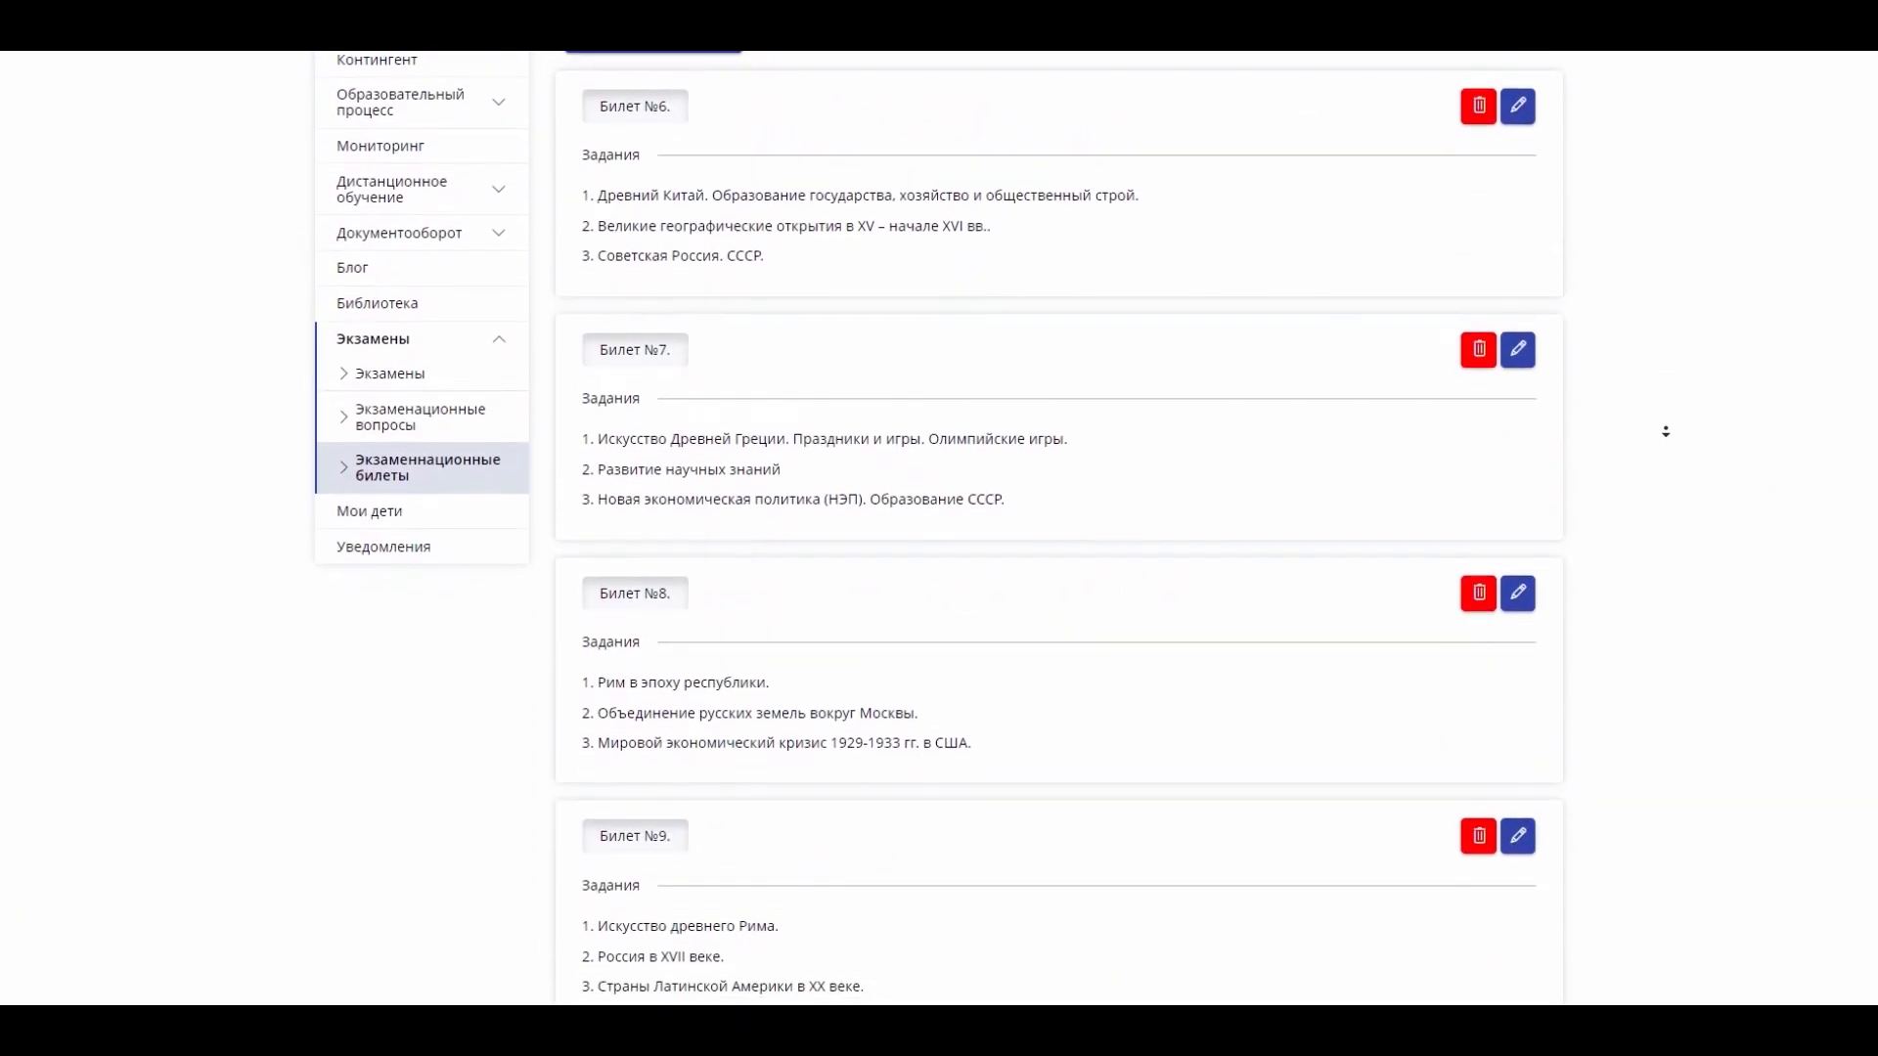
pyautogui.scroll(-4, 1667, 441)
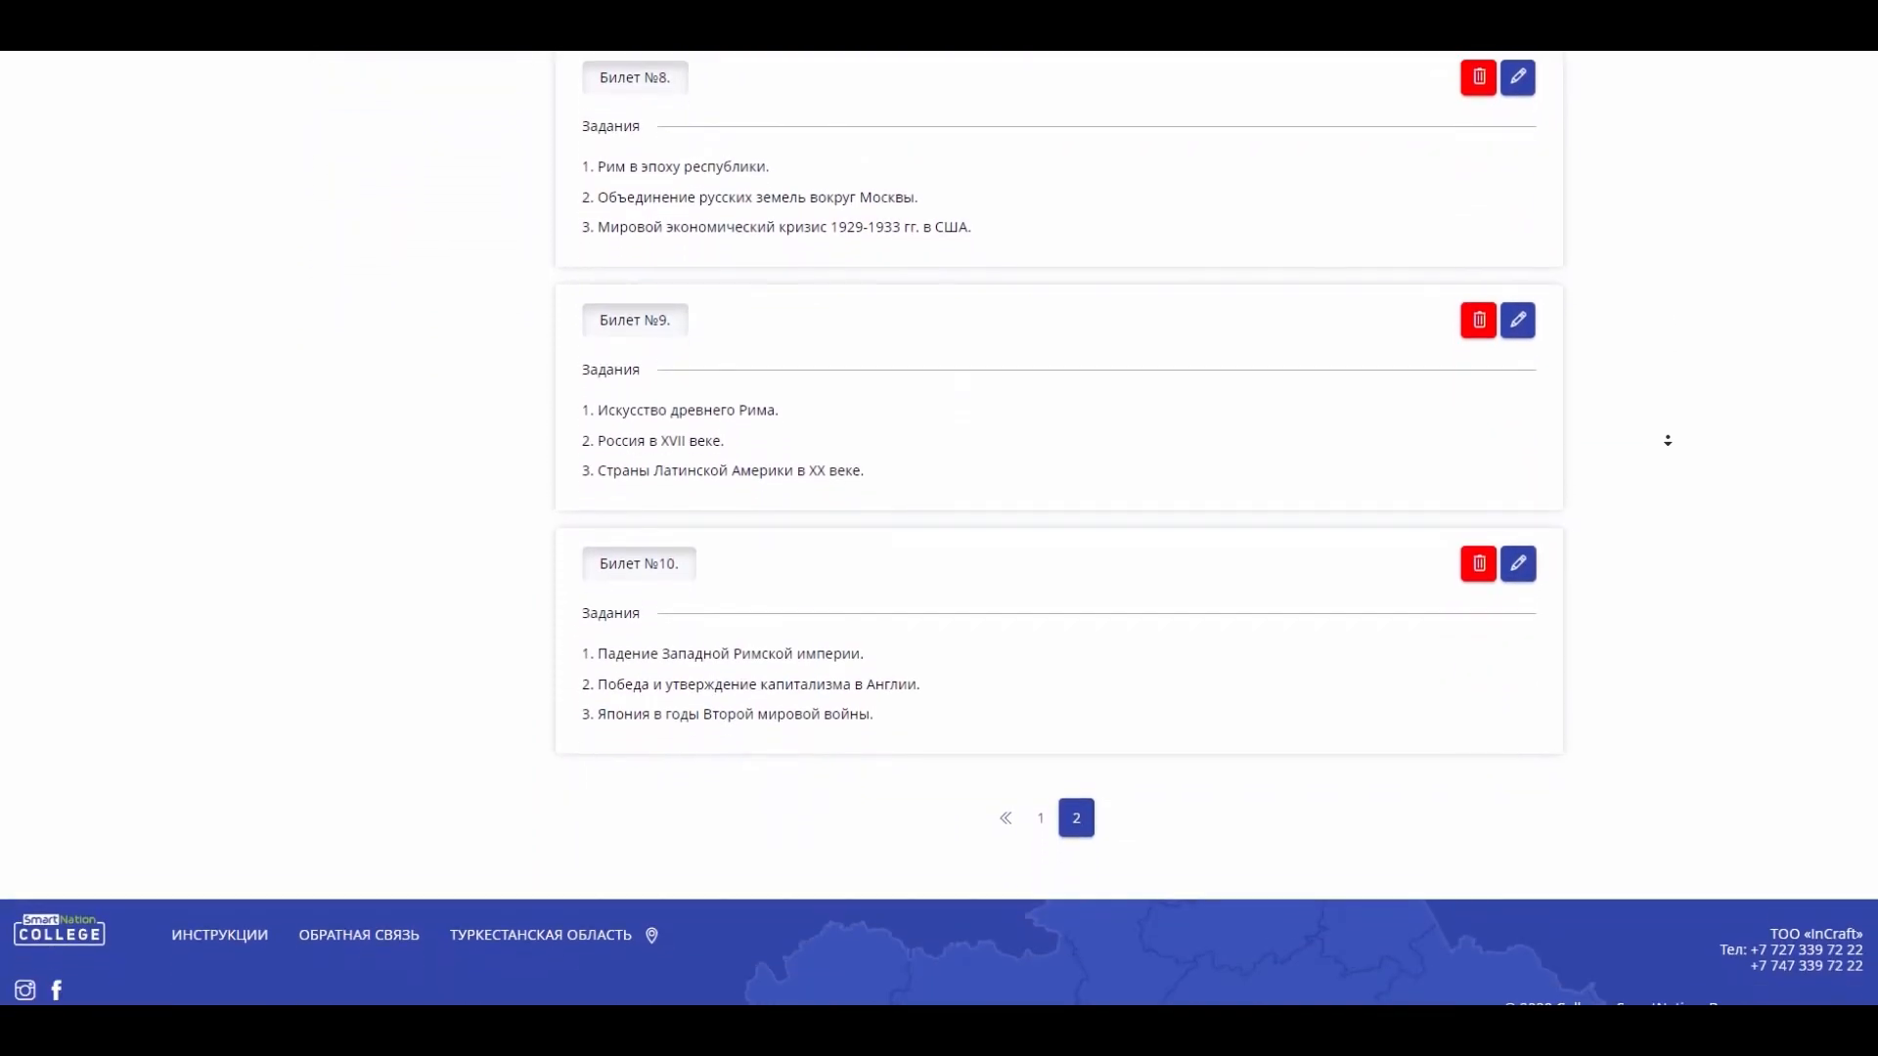
pyautogui.click(1668, 437)
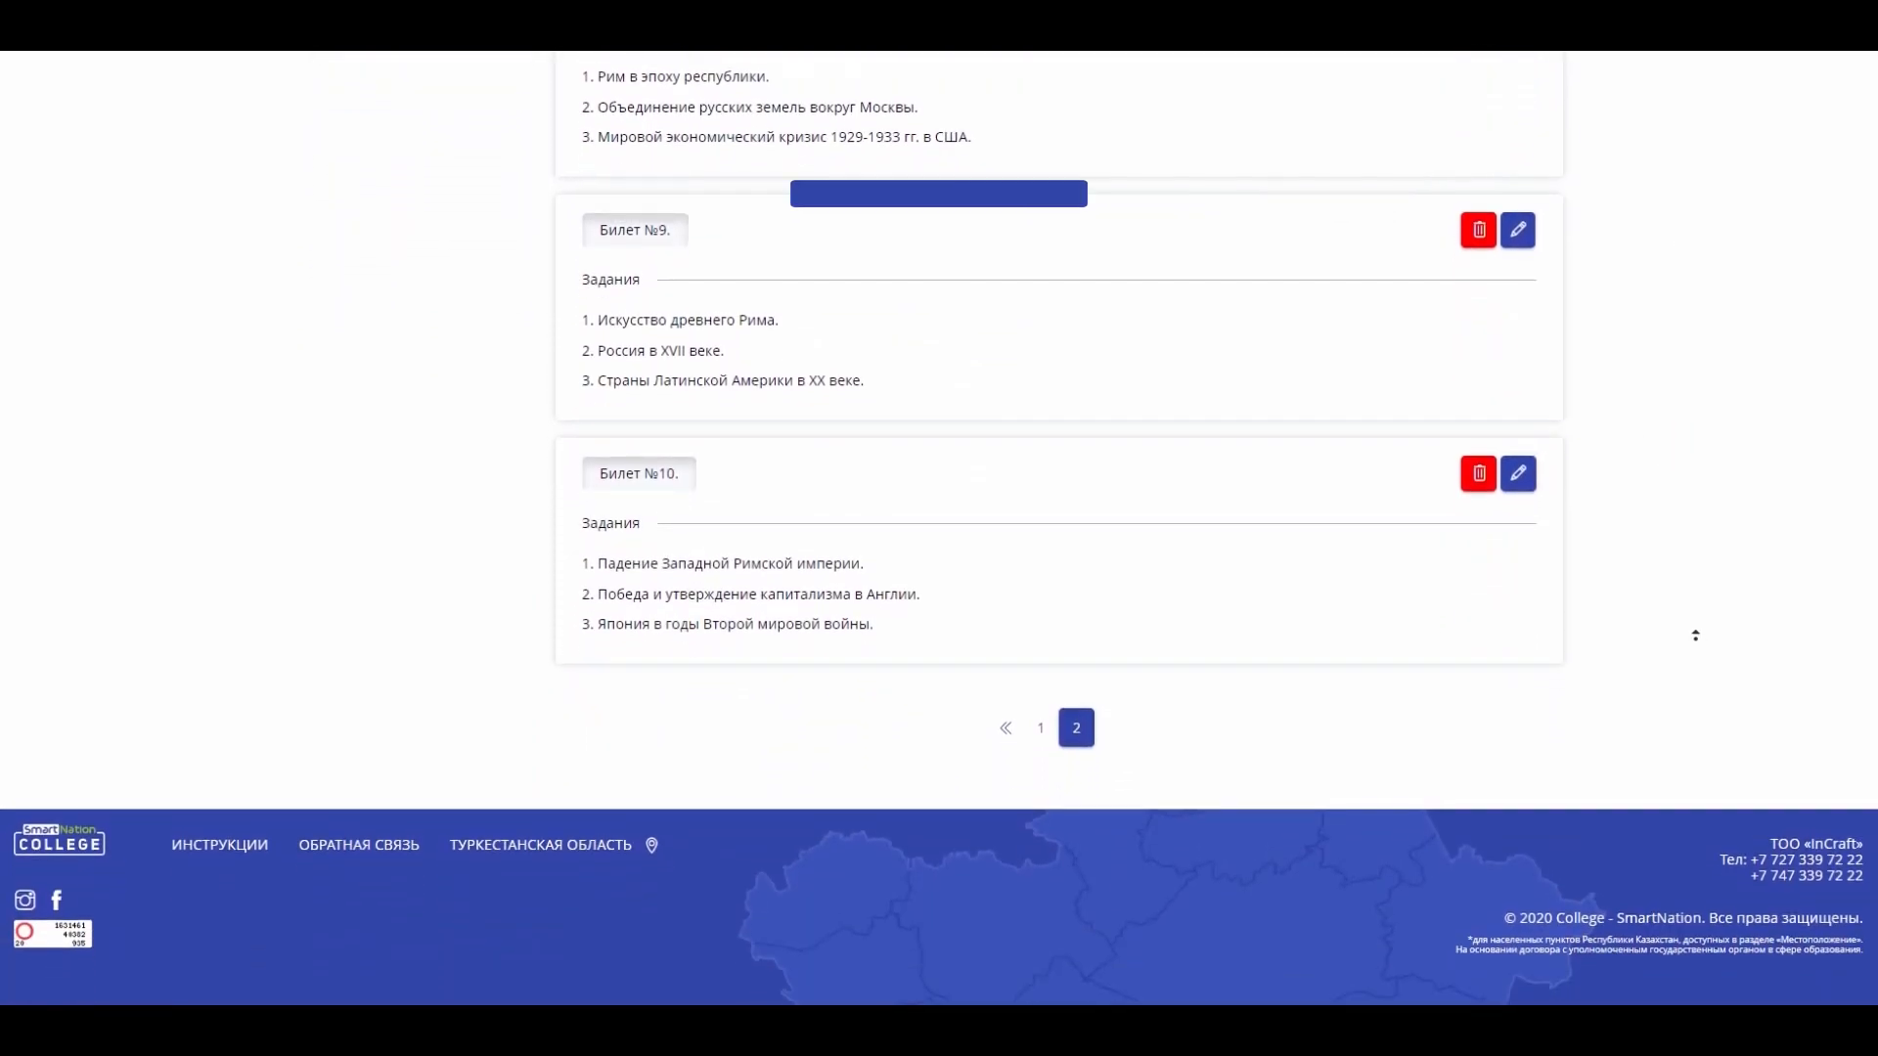
pyautogui.scroll(4, 1693, 633)
pyautogui.scroll(5, 1695, 601)
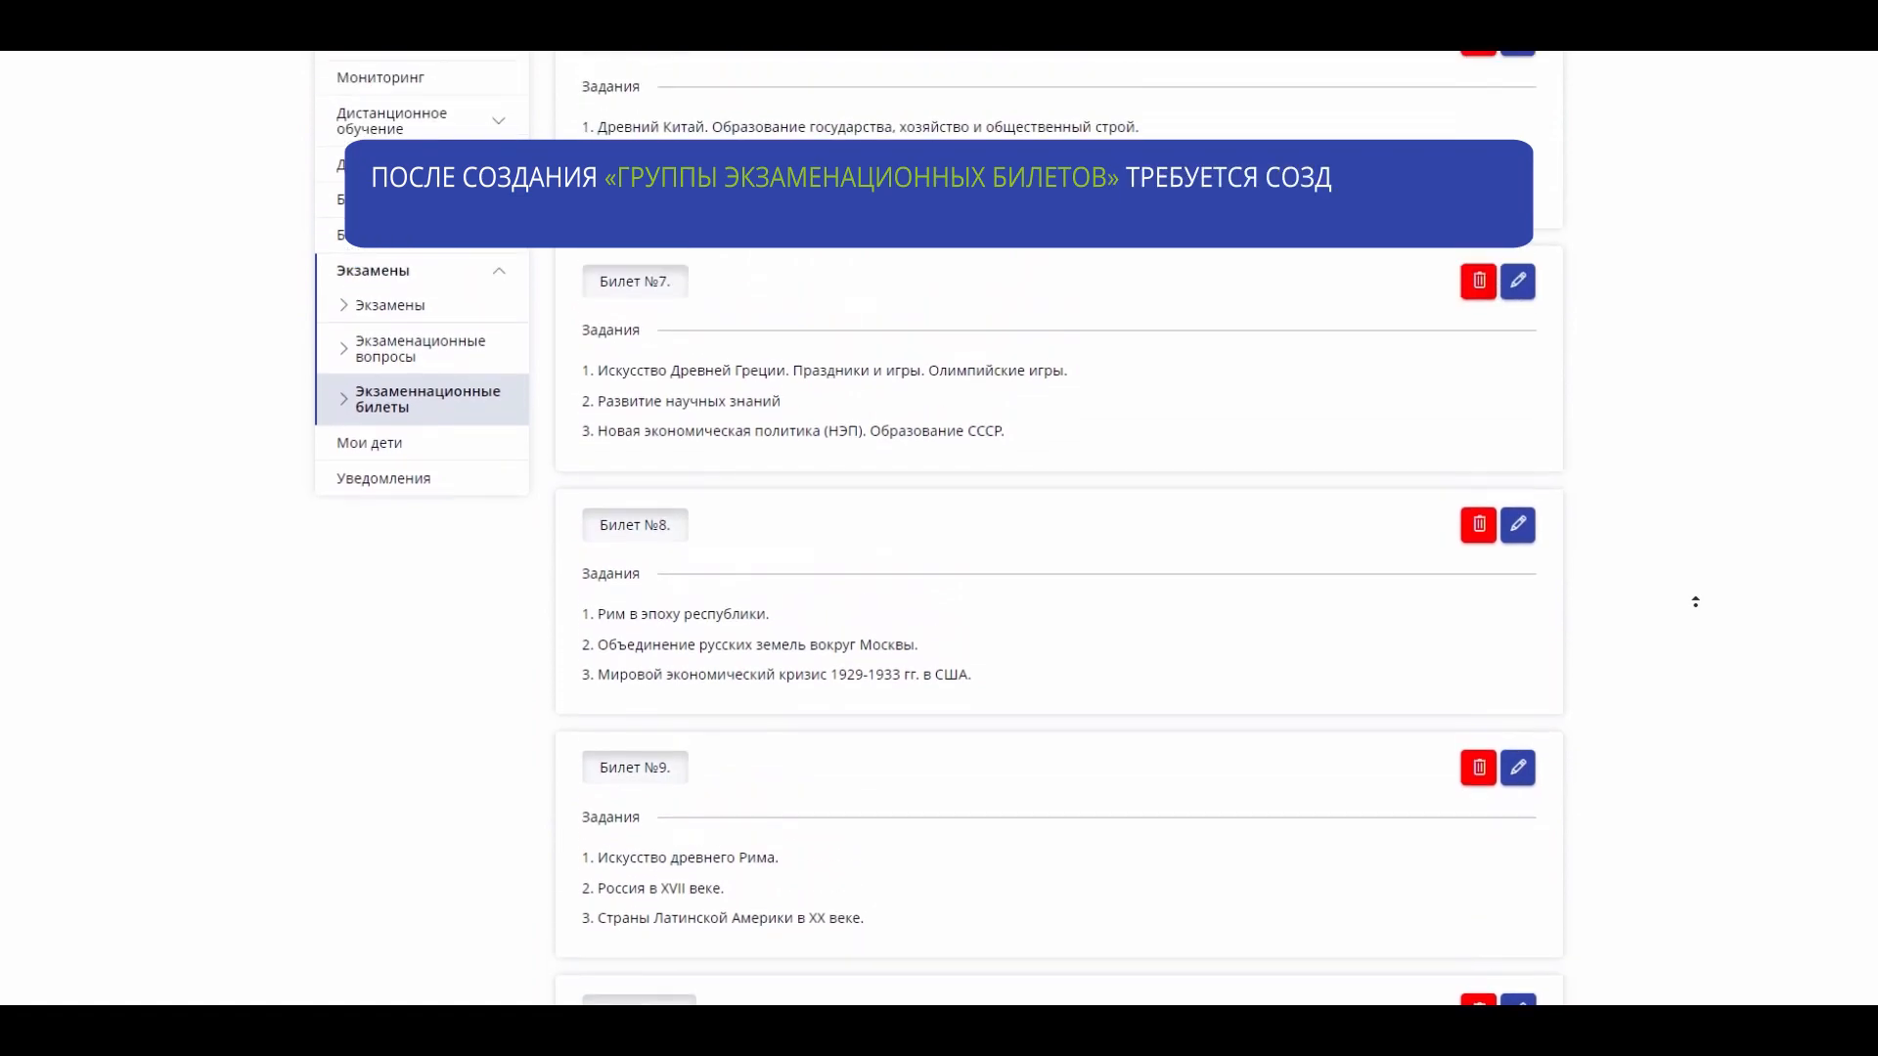
pyautogui.click(1697, 606)
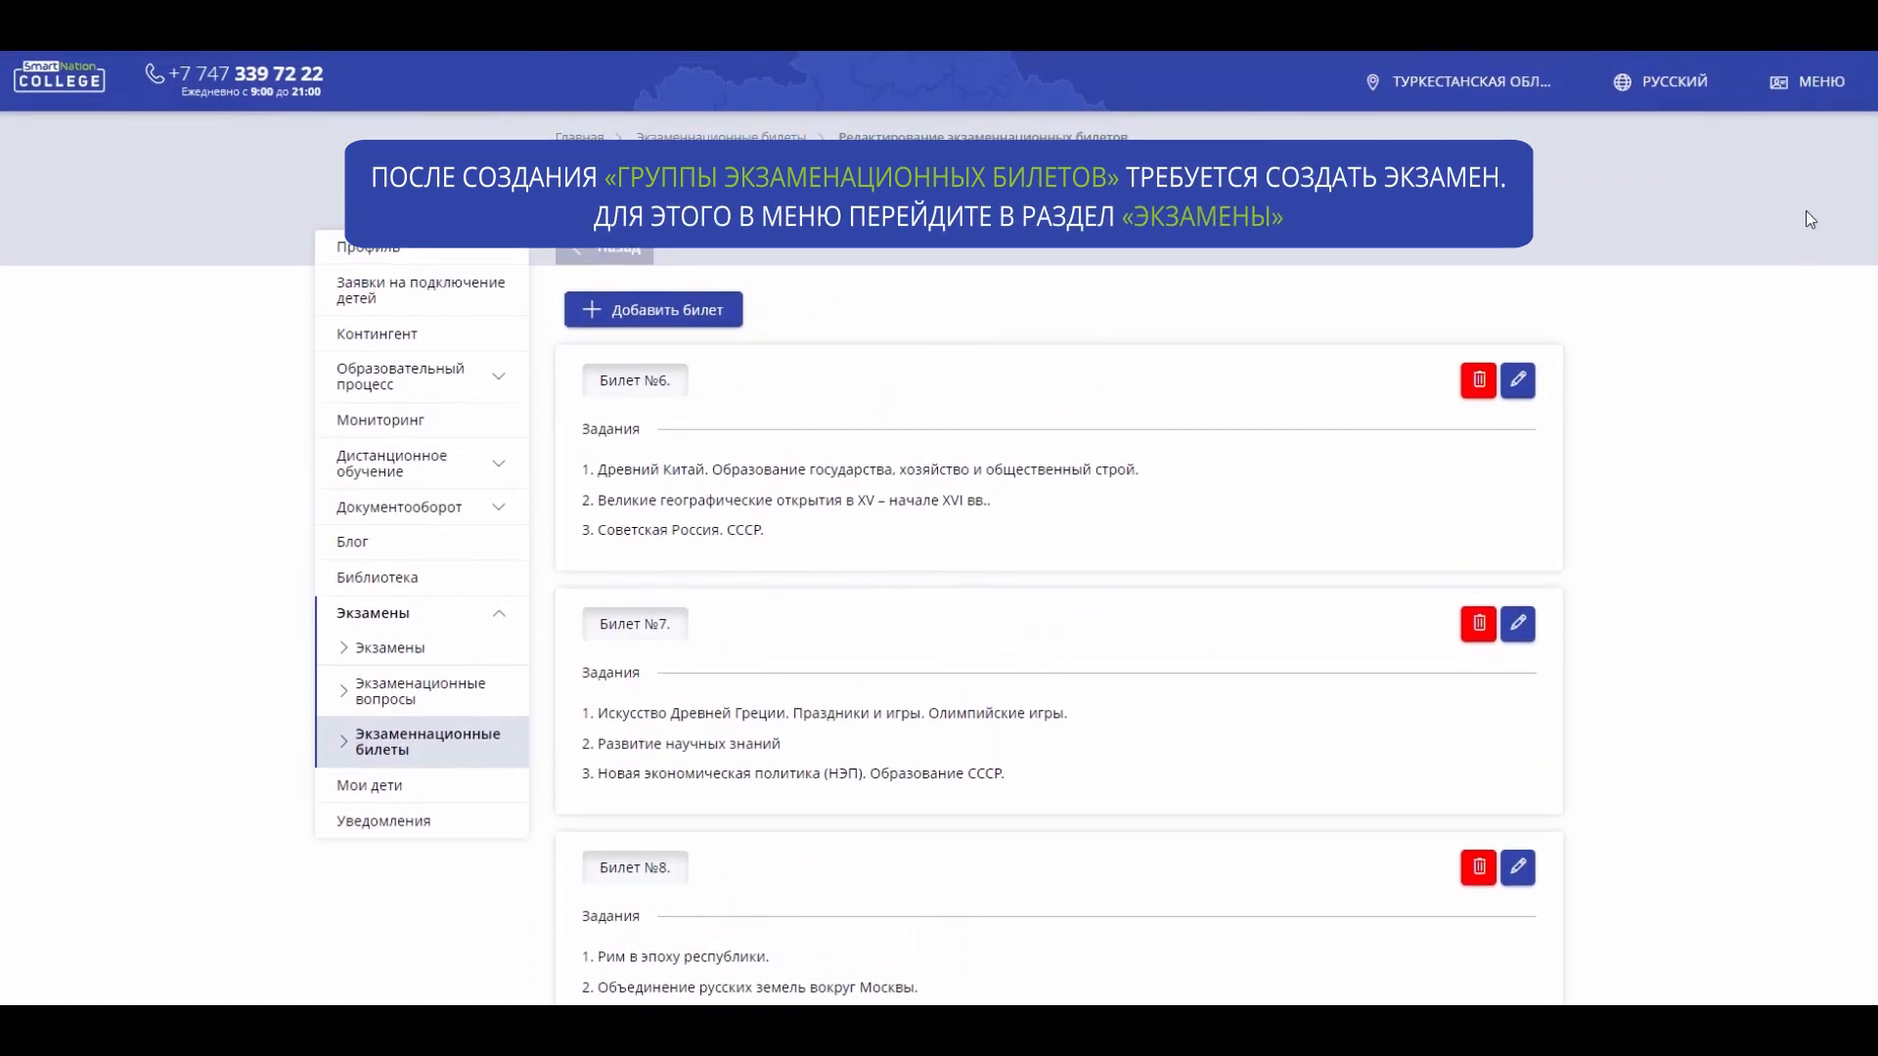
# - Go to the exams section ("Экзамены") and start adding a new exam
pyautogui.click(1809, 81)
pyautogui.moveTo(1740, 467)
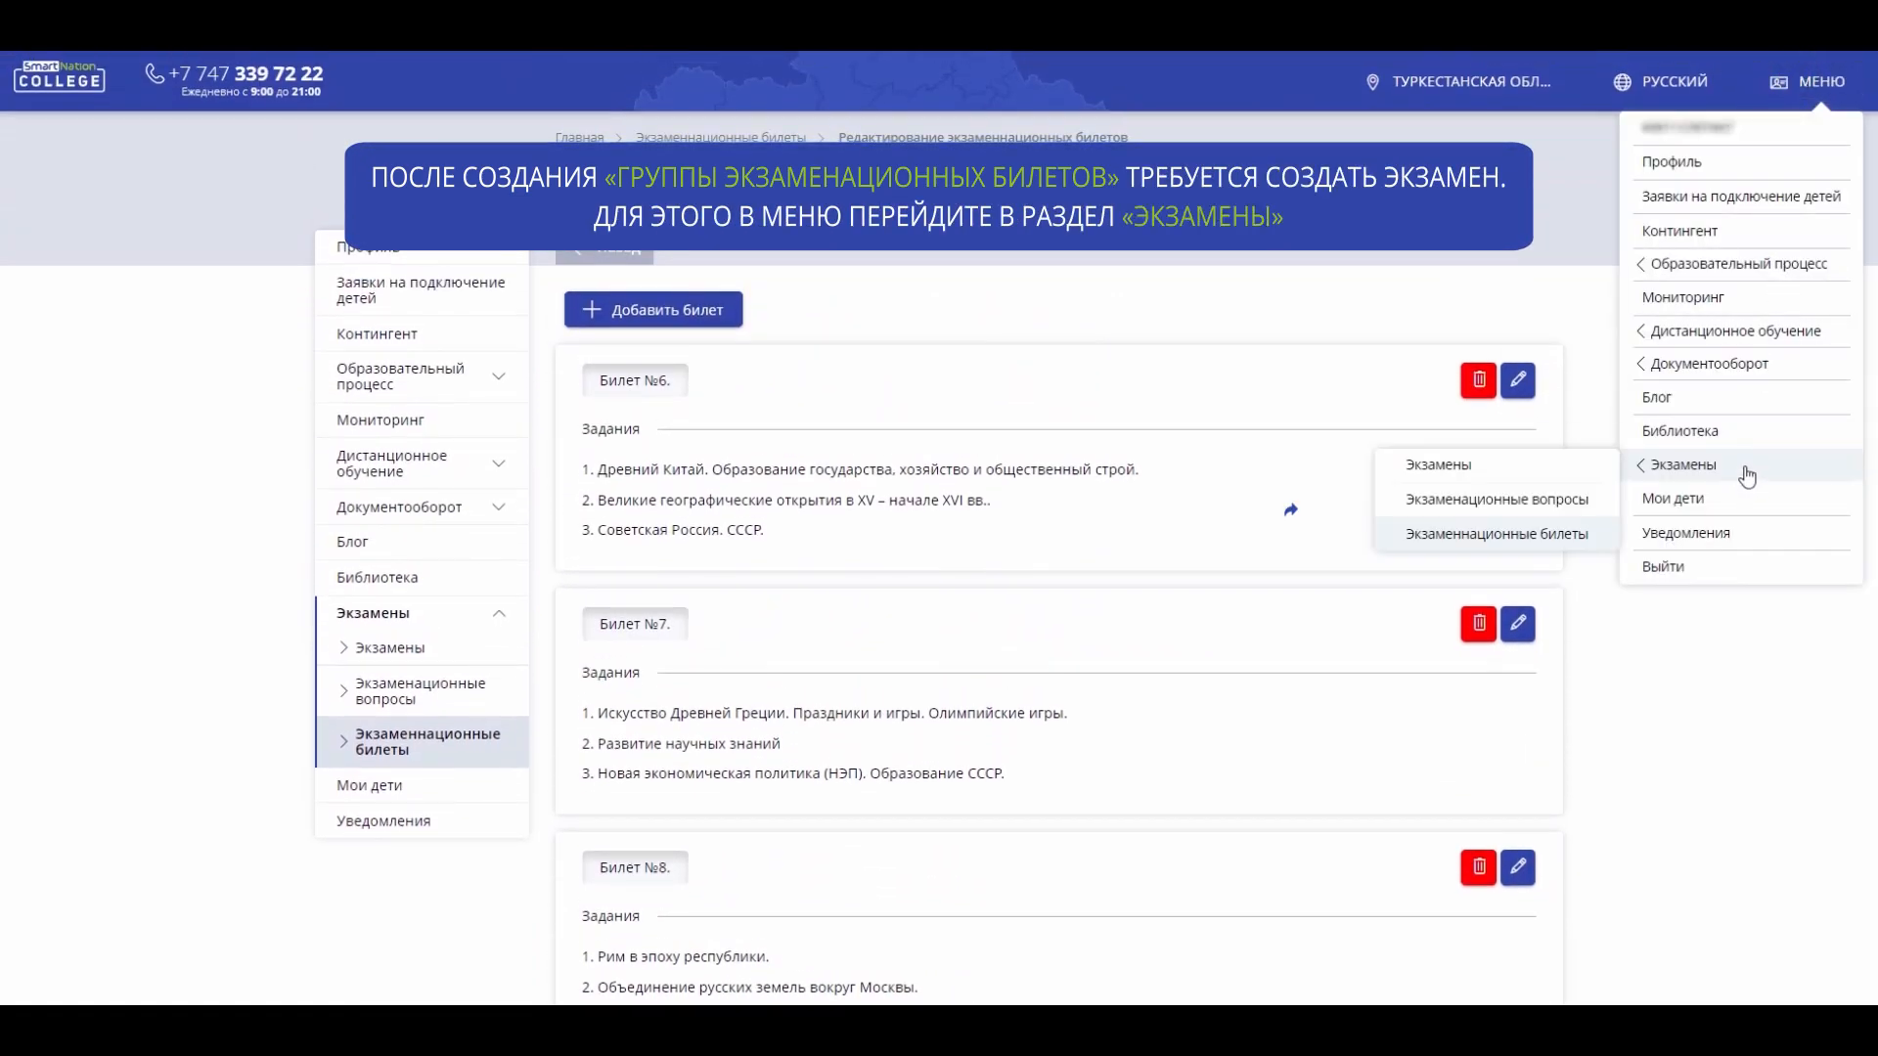
pyautogui.click(1546, 471)
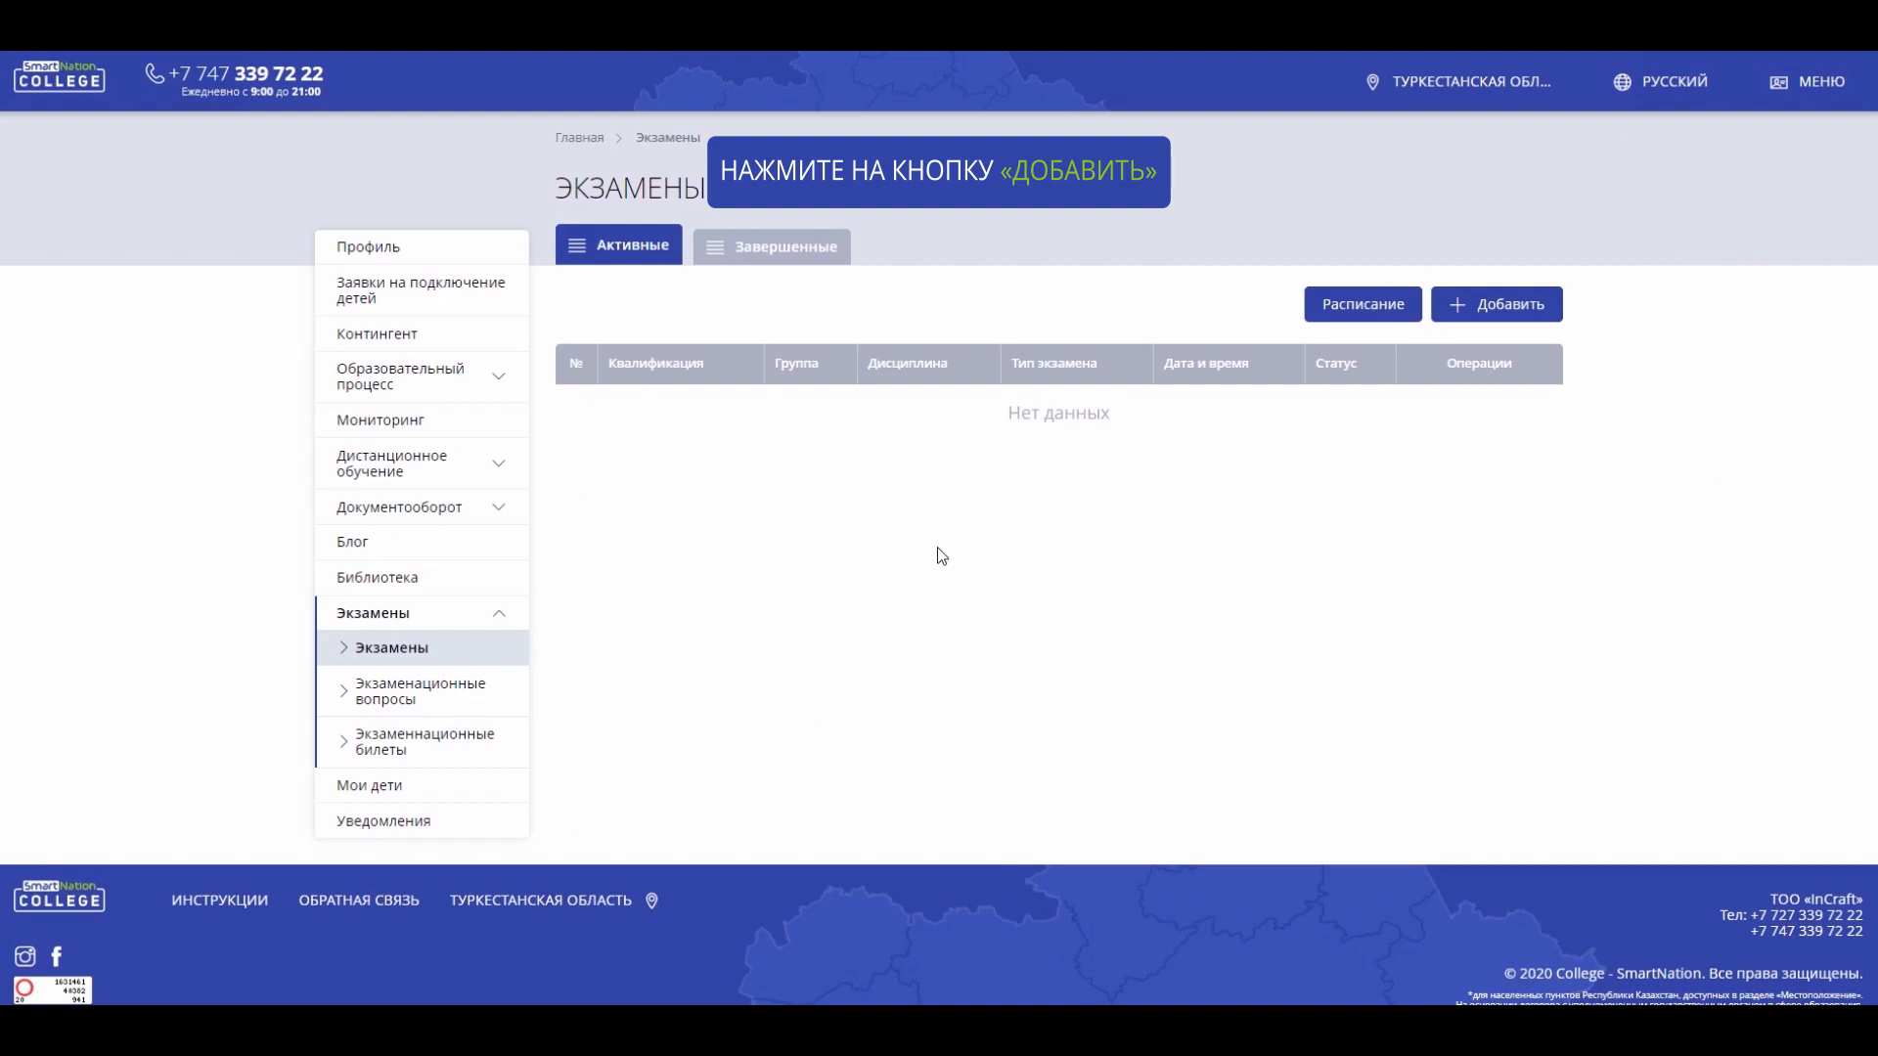
pyautogui.click(1542, 323)
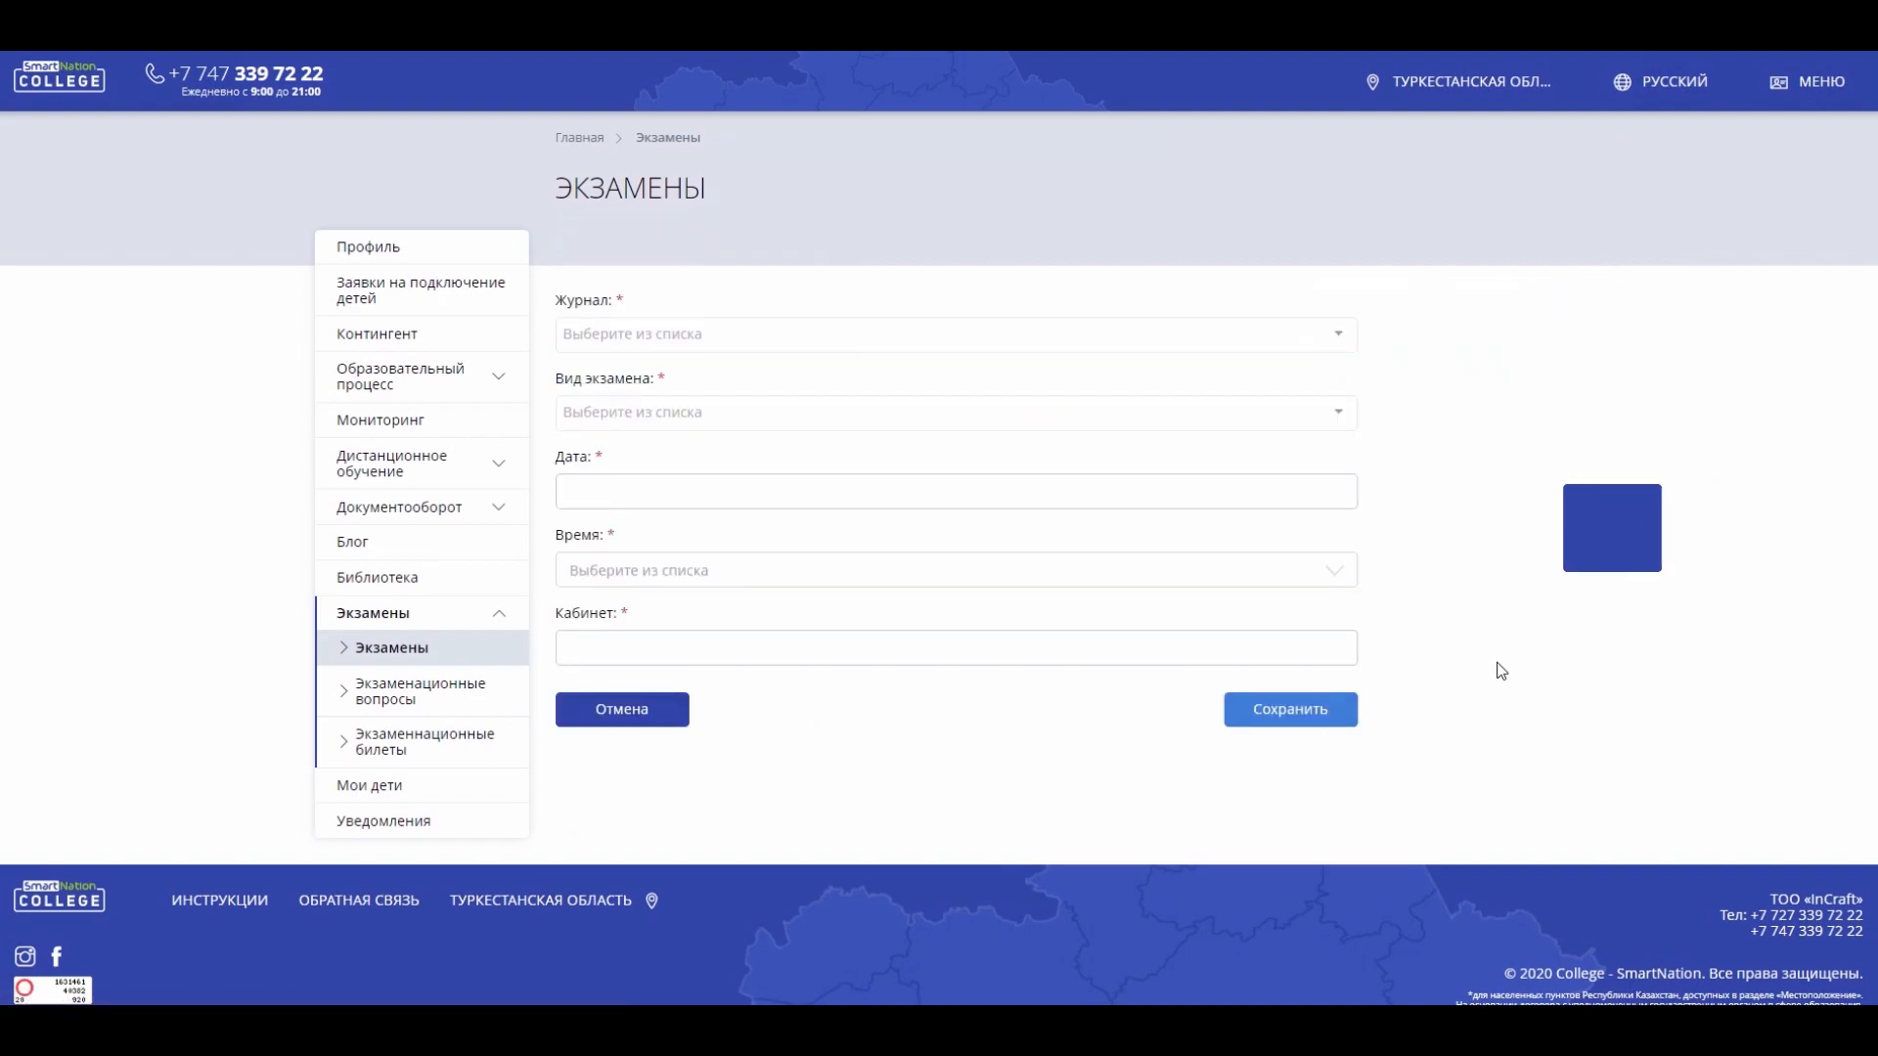
# - Choose the journal "Индивидуальный журнал 1 (история мира)" and set the exam type to "По билетам на платформе college.snation.kz"
pyautogui.click(1334, 339)
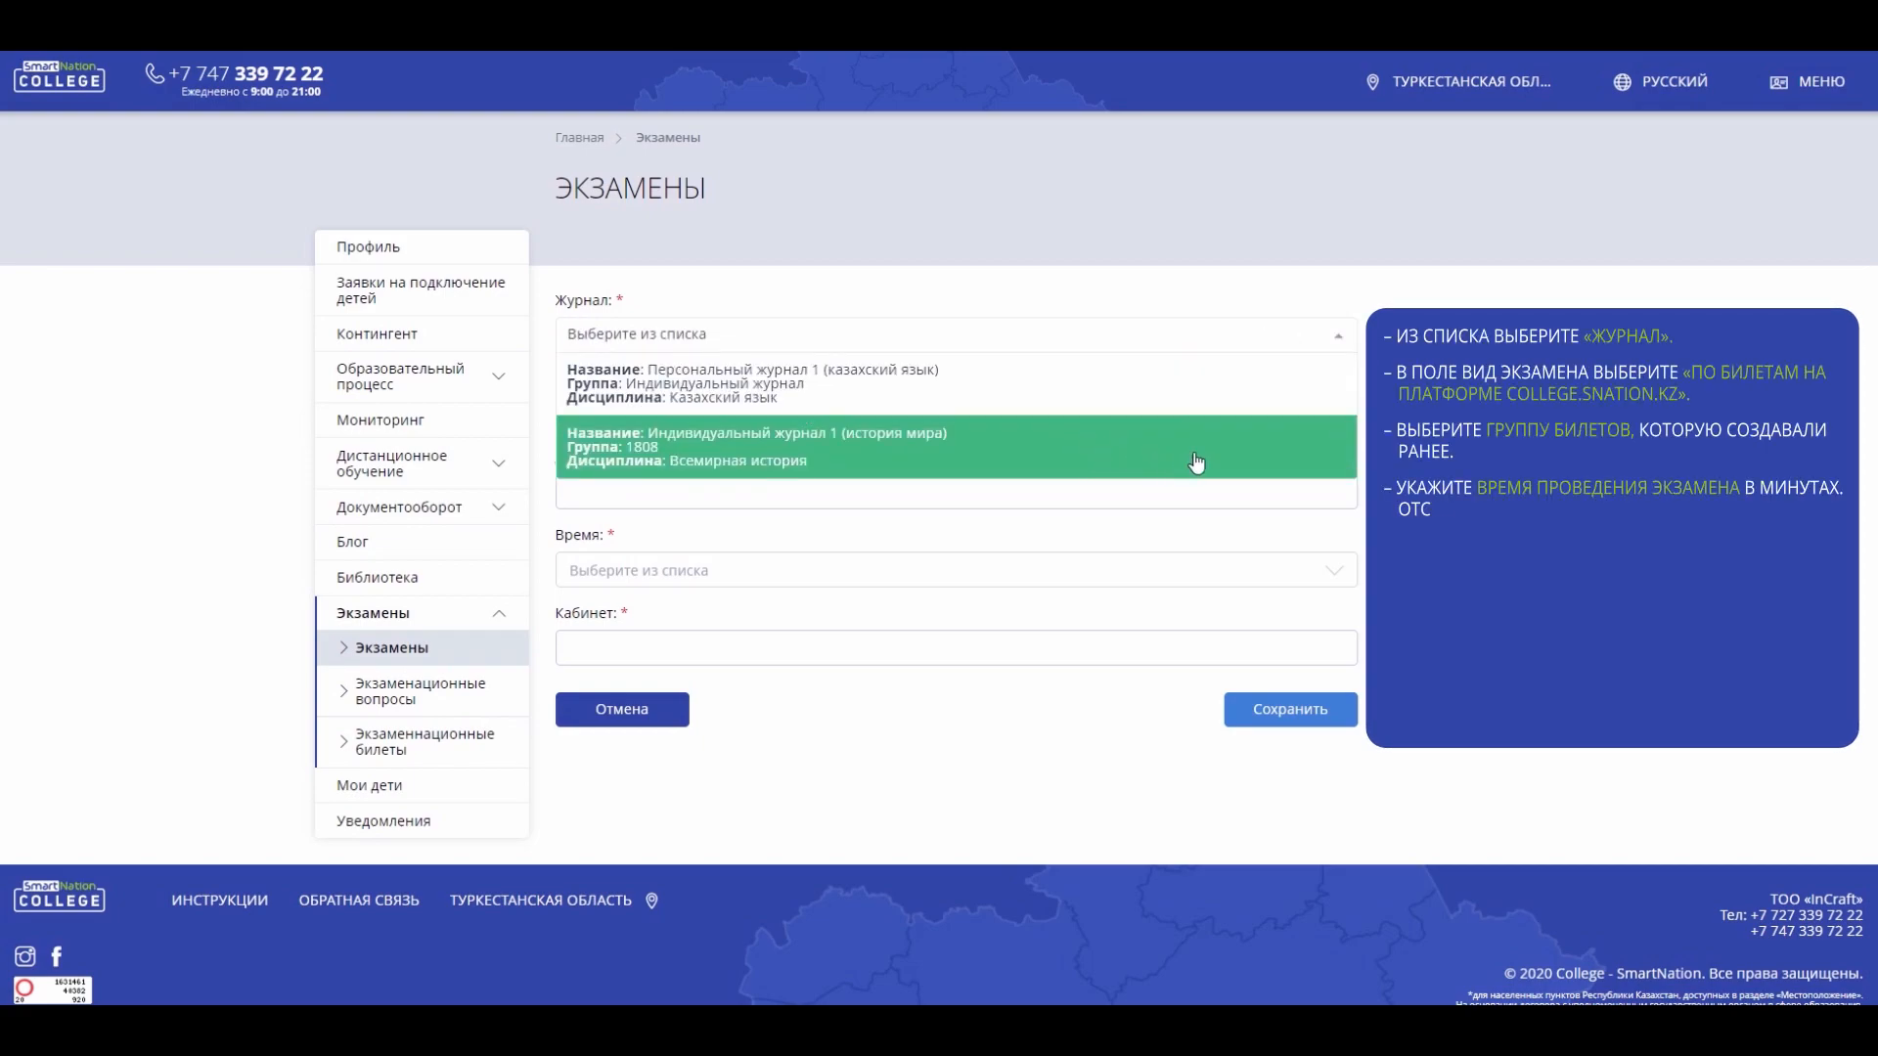
pyautogui.click(1195, 461)
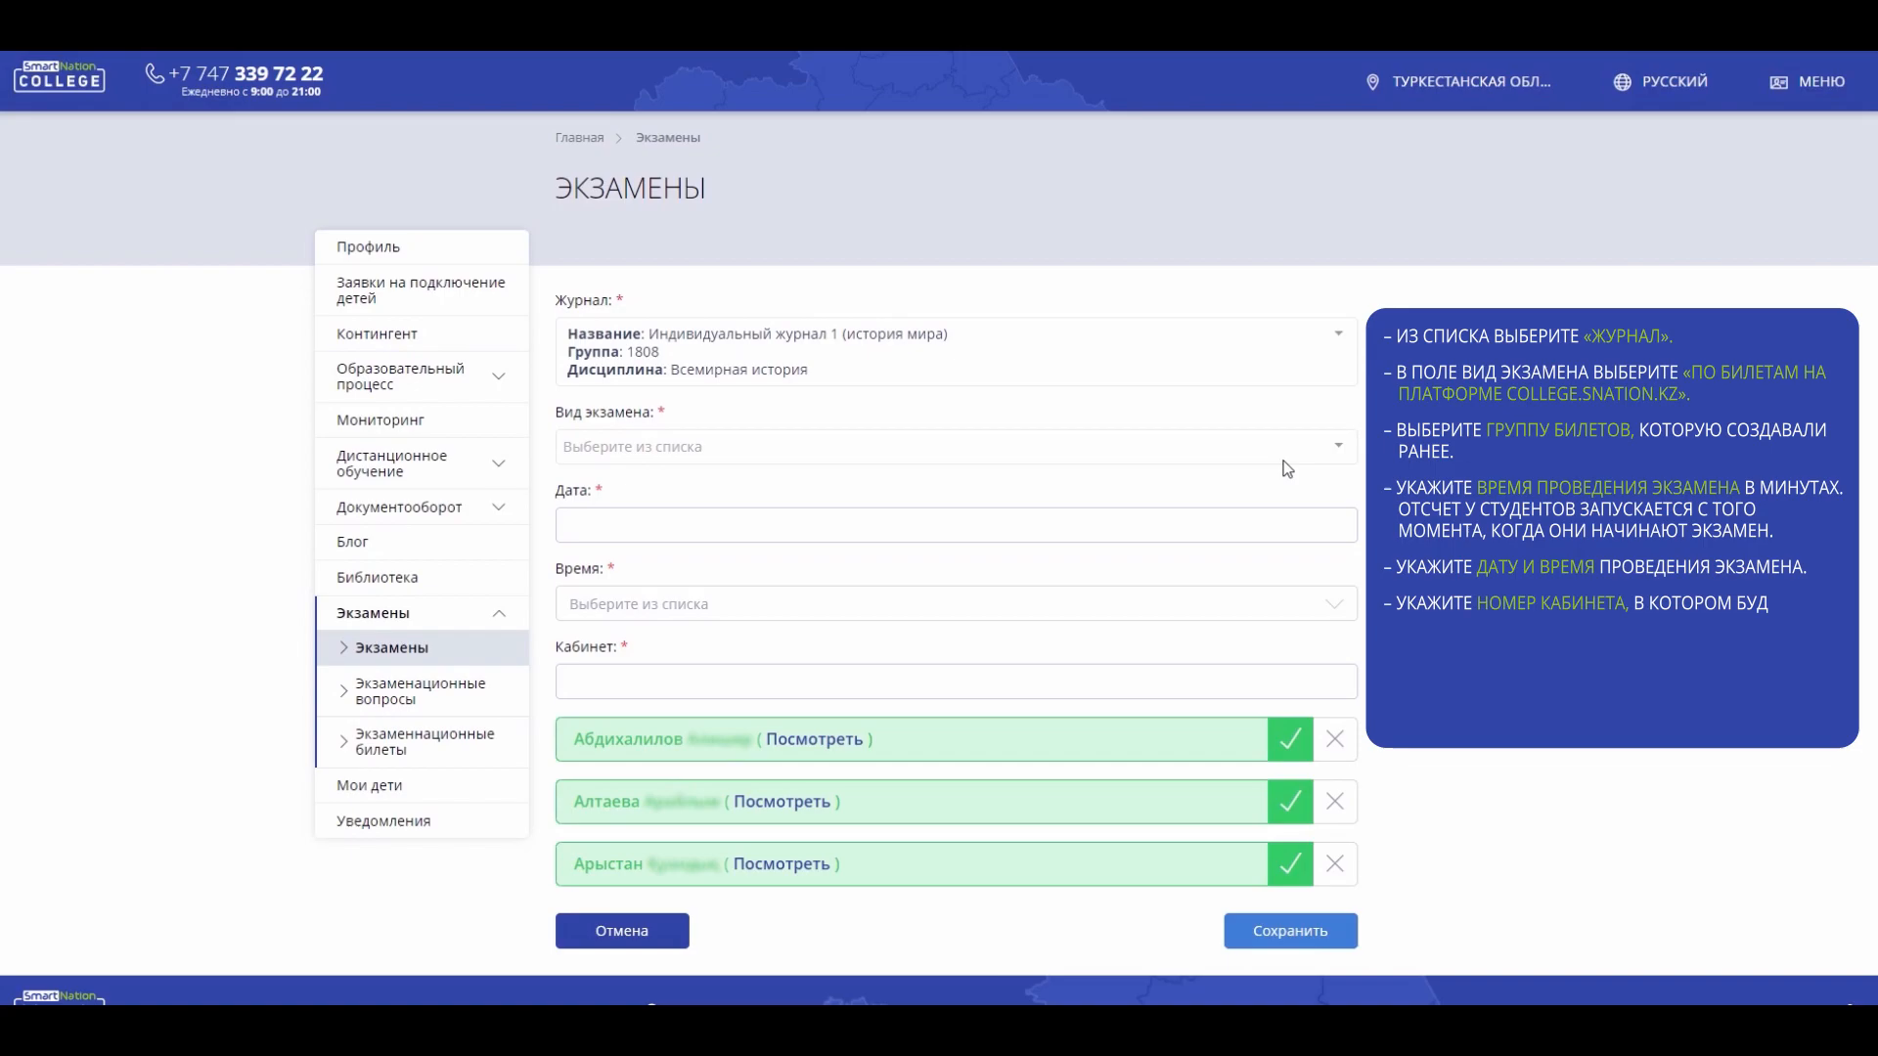
pyautogui.click(1281, 452)
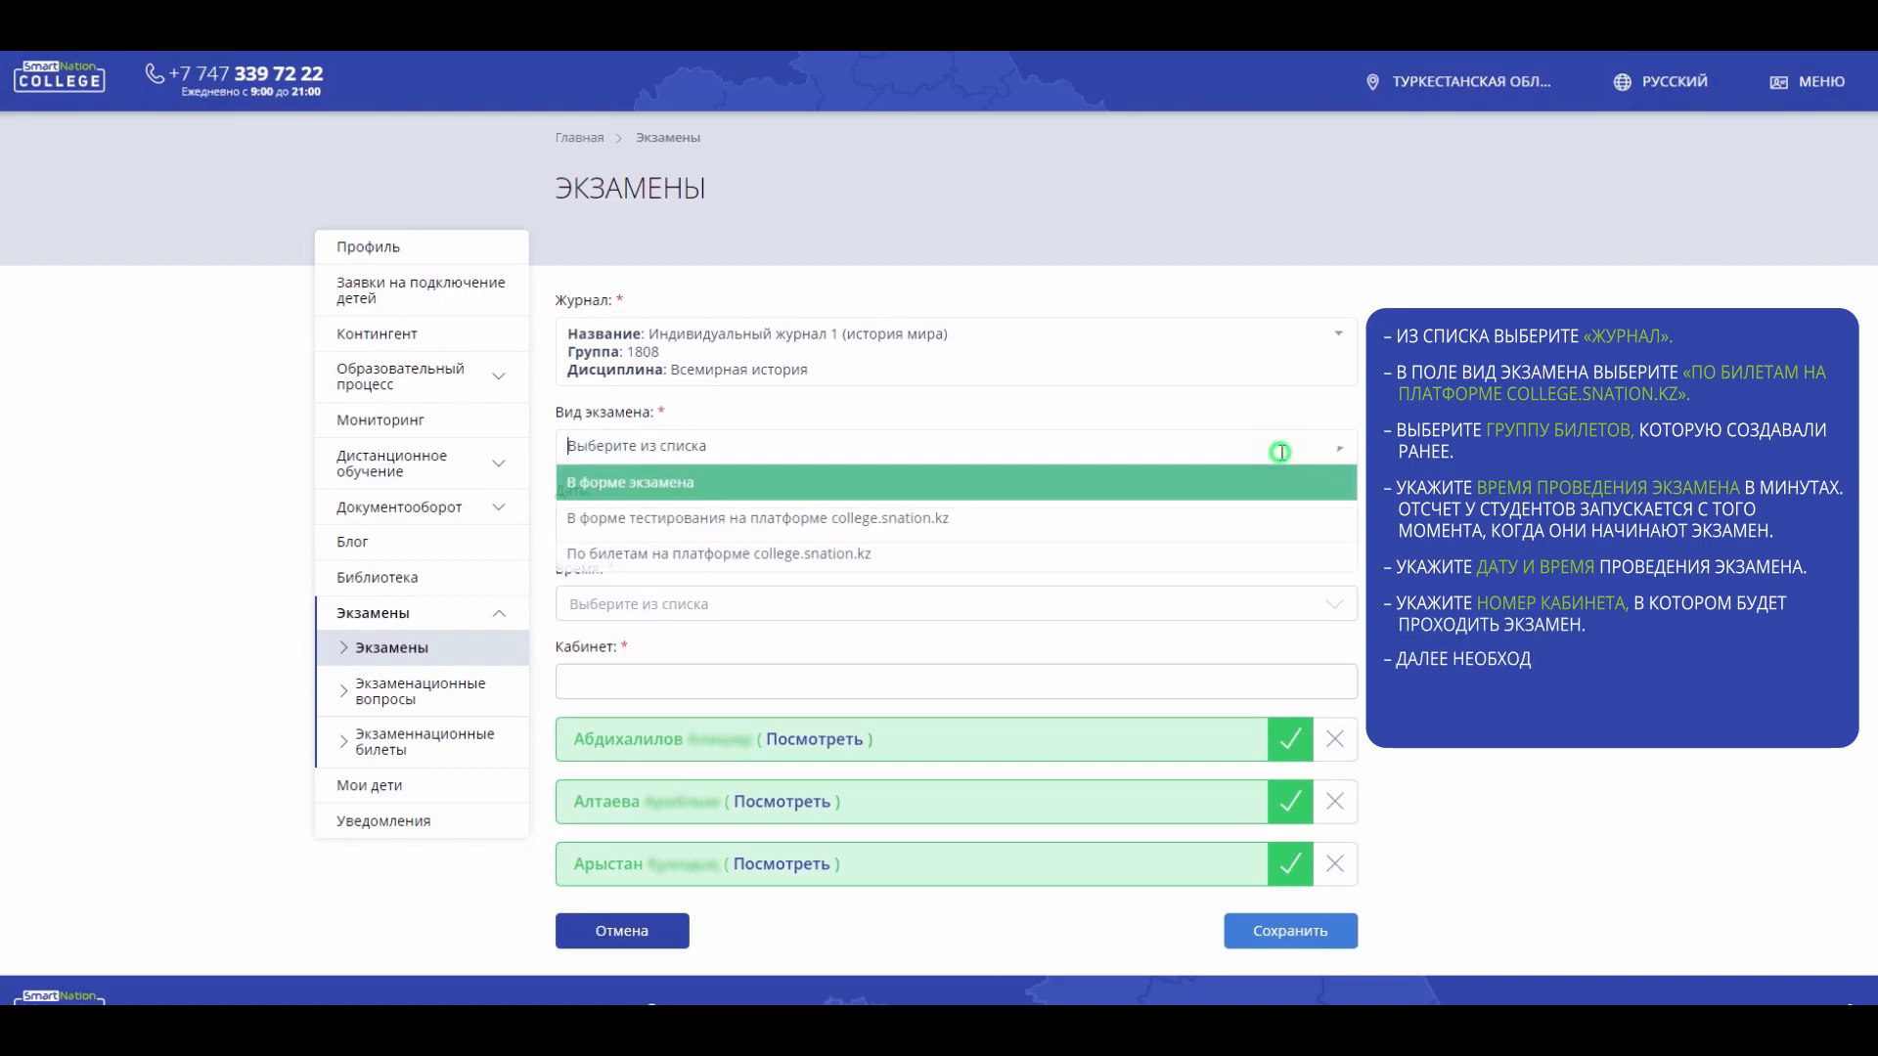
pyautogui.click(1196, 555)
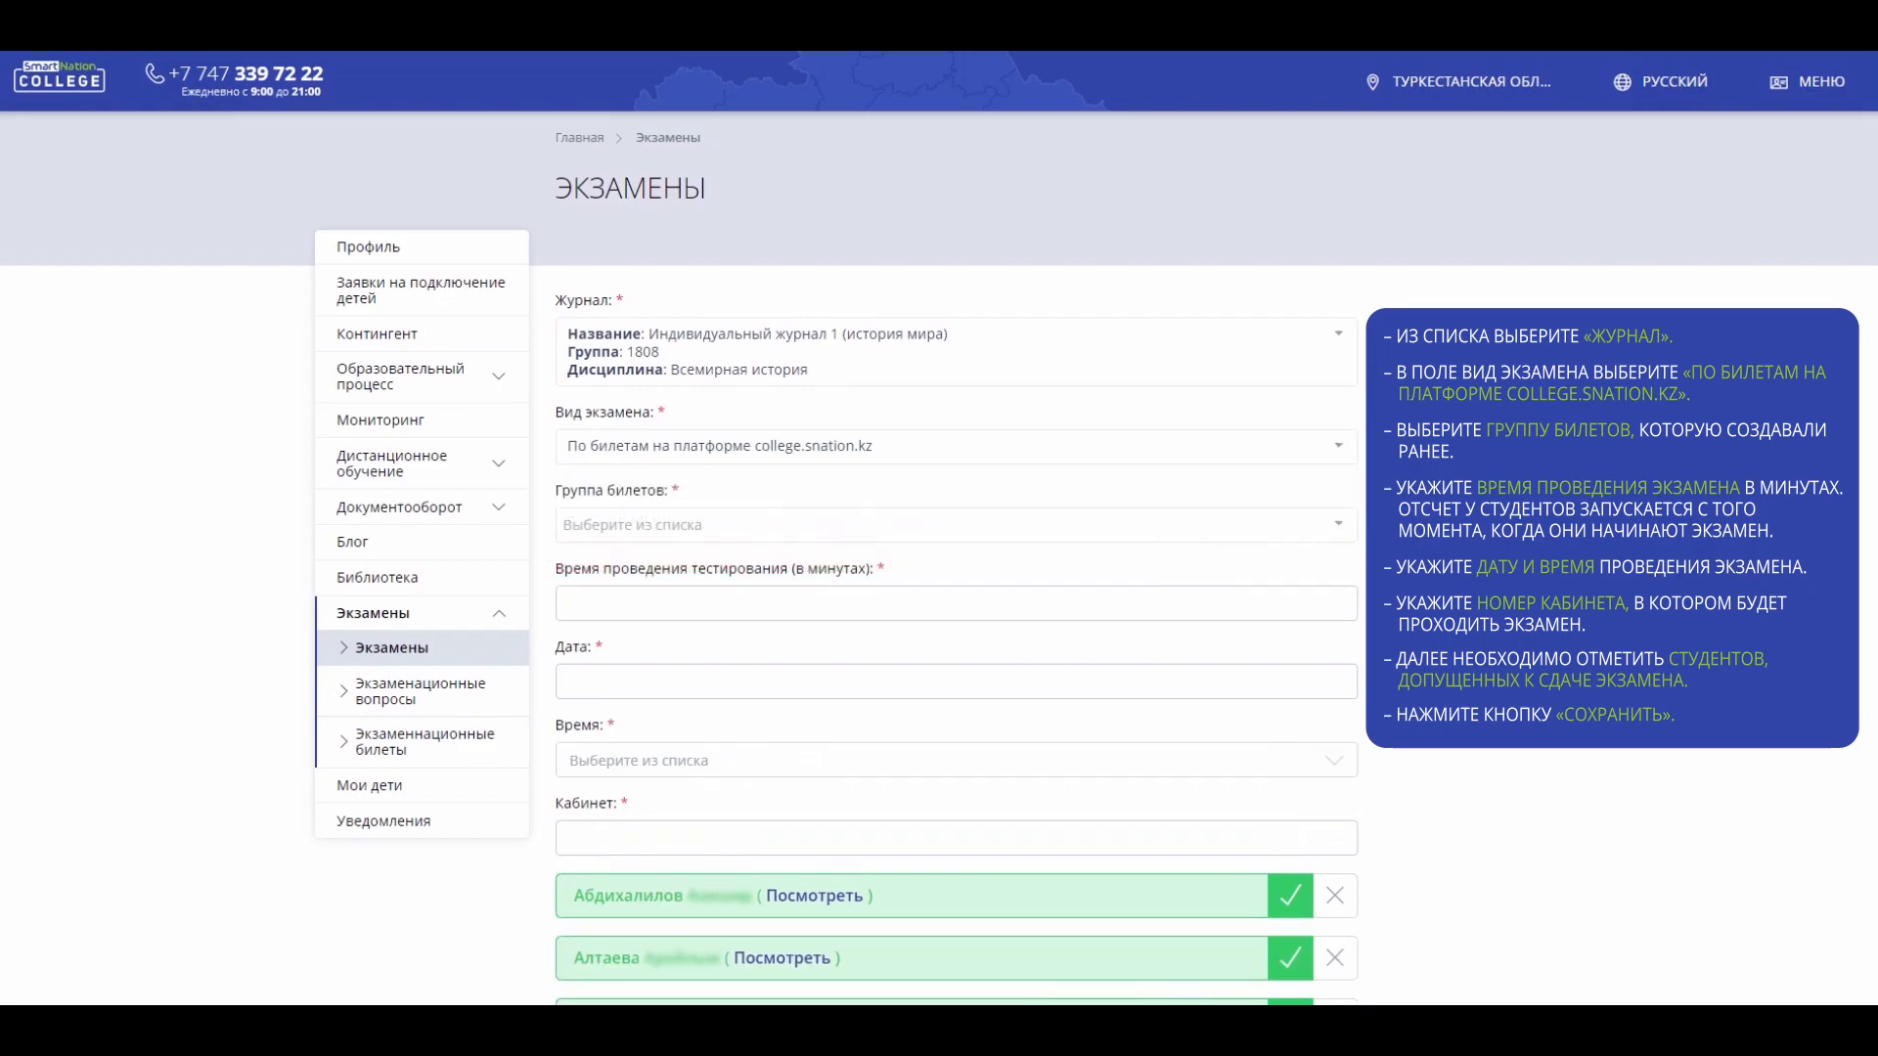
# - Choose the ticket group "Группа экзаменационных билетов №4" for the exam and set the testing time to 60 minutes
pyautogui.scroll(-2, 957, 587)
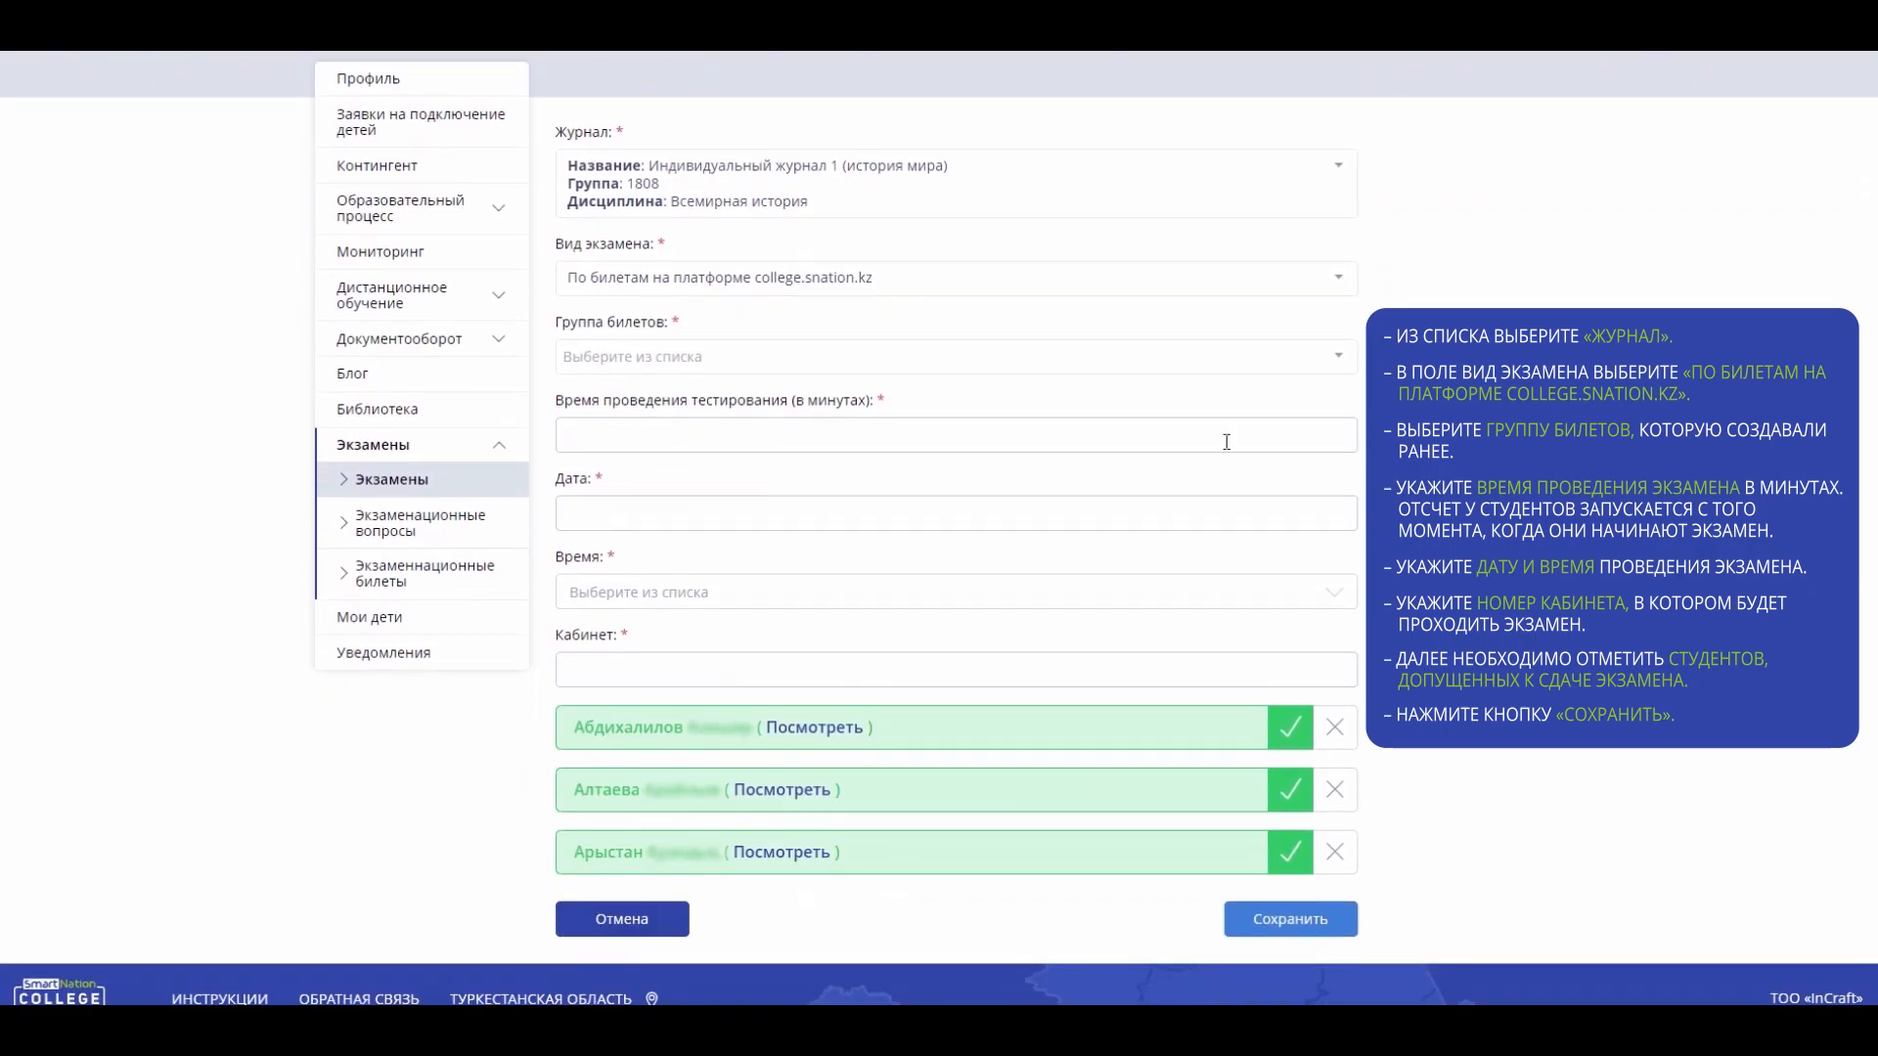
pyautogui.click(1155, 357)
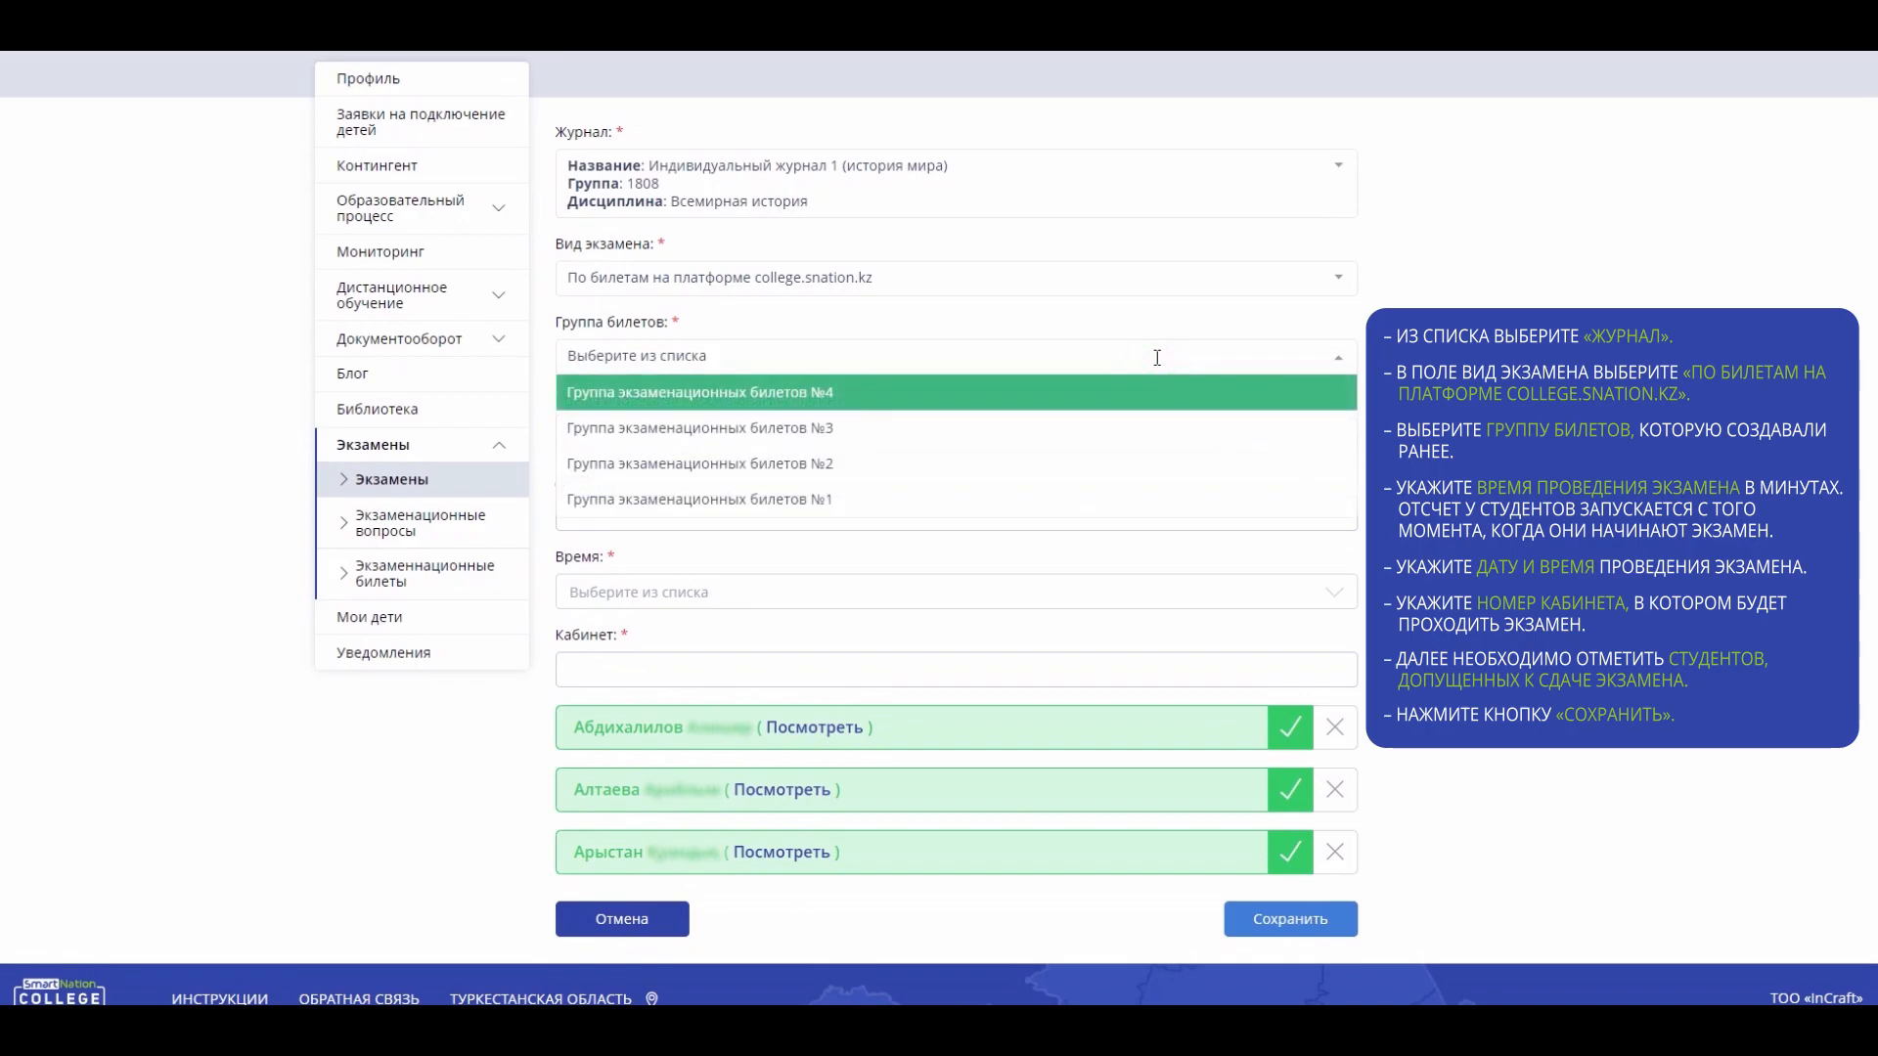
pyautogui.click(1063, 396)
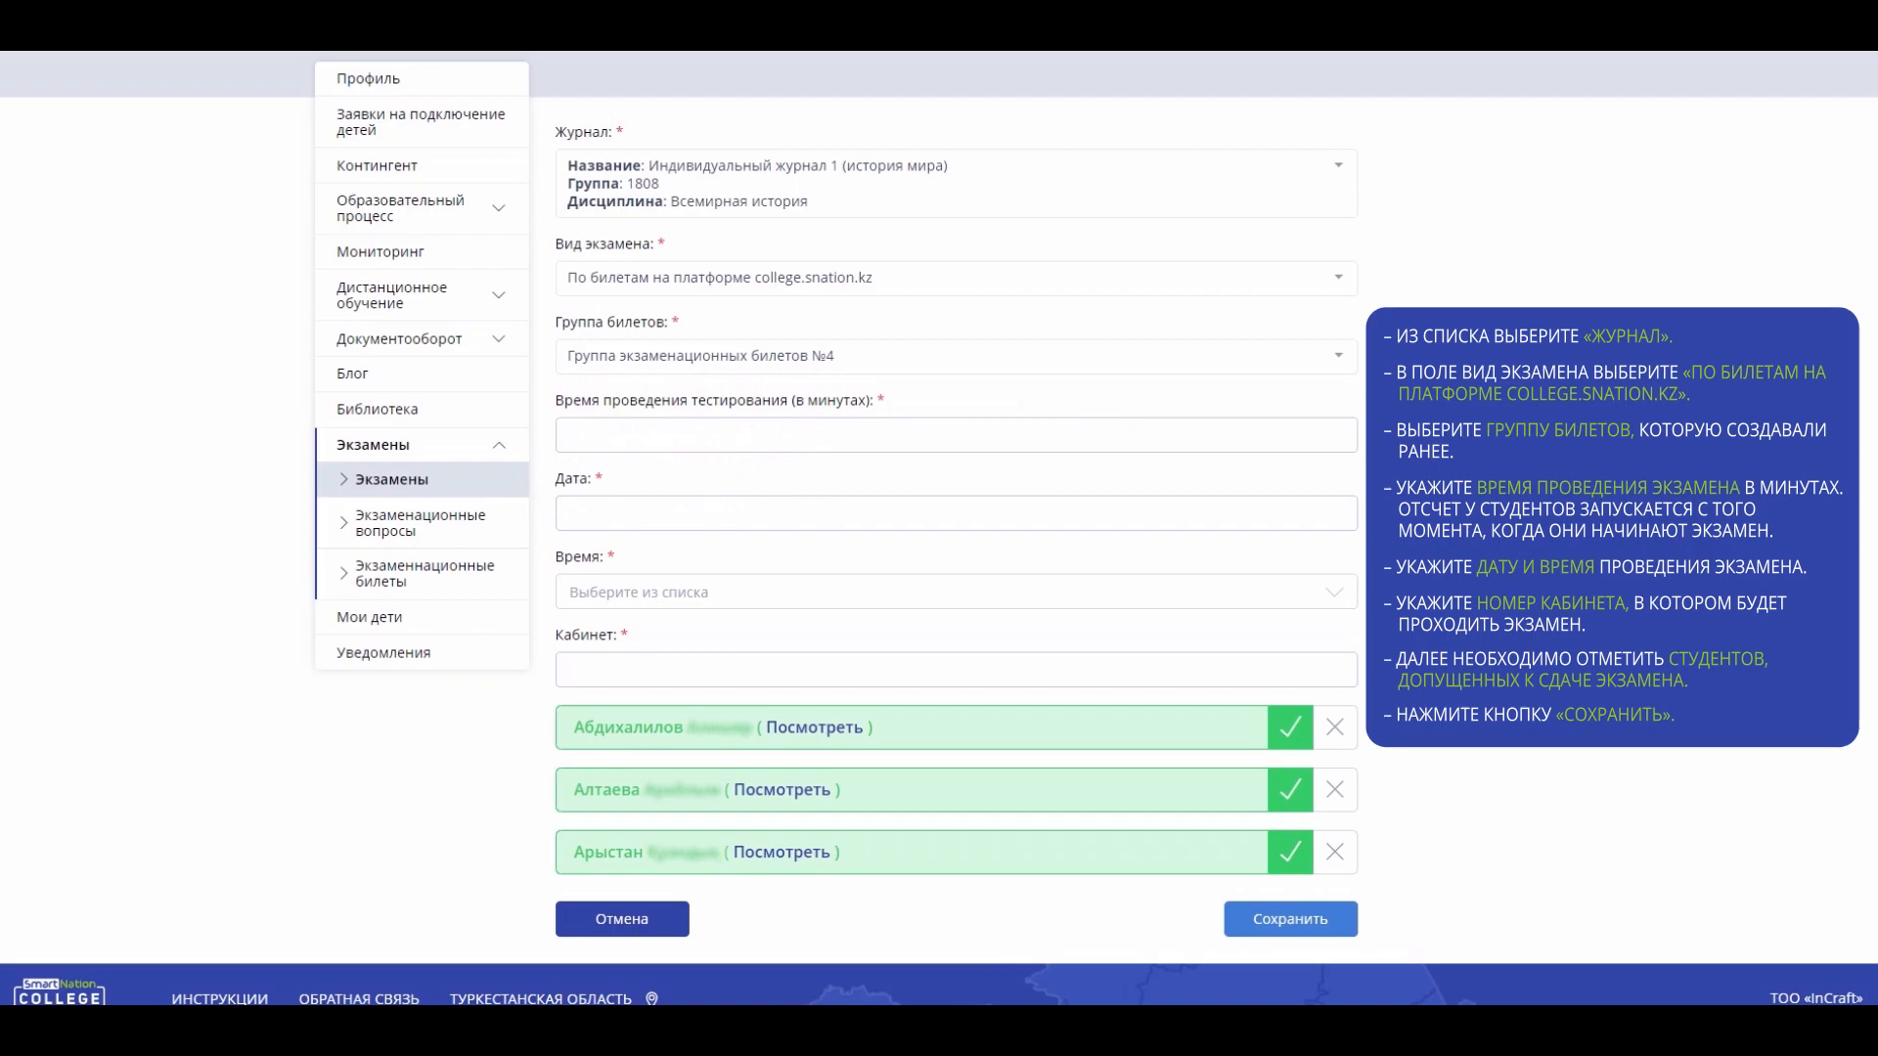
pyautogui.click(809, 432)
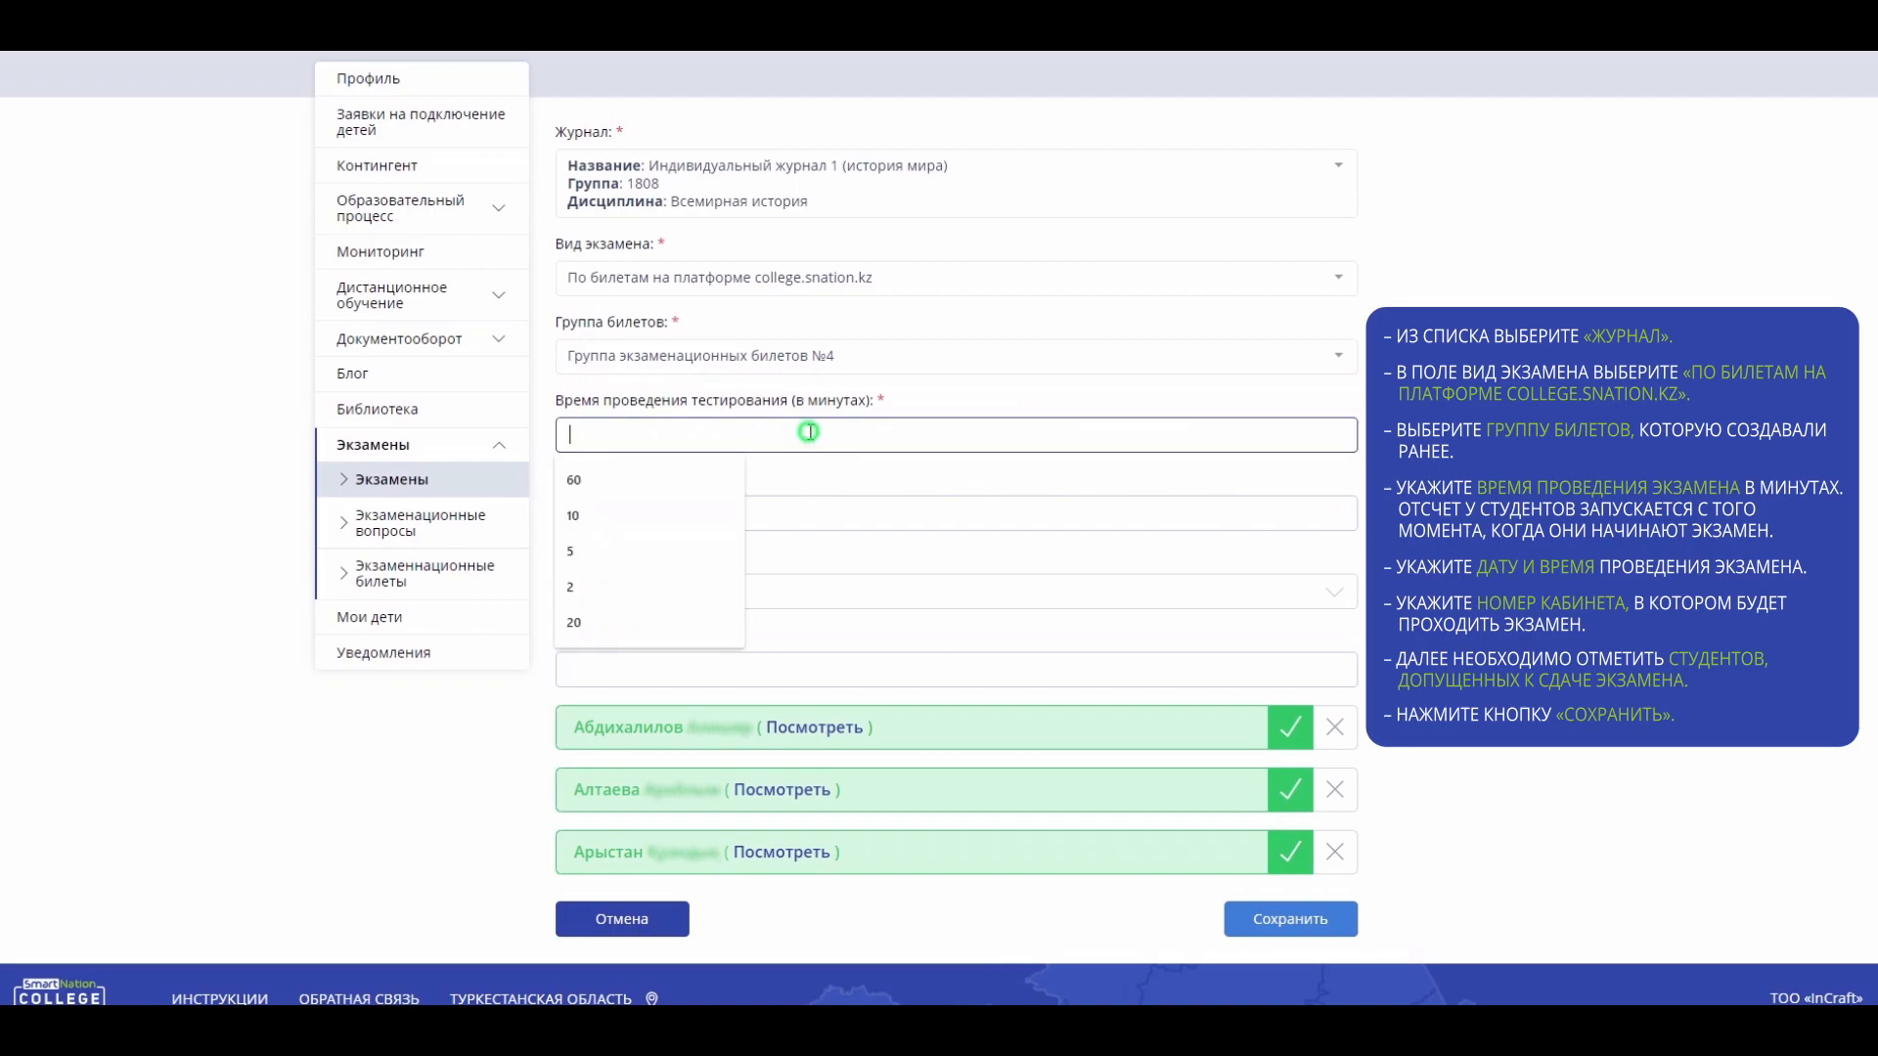
pyautogui.click(616, 487)
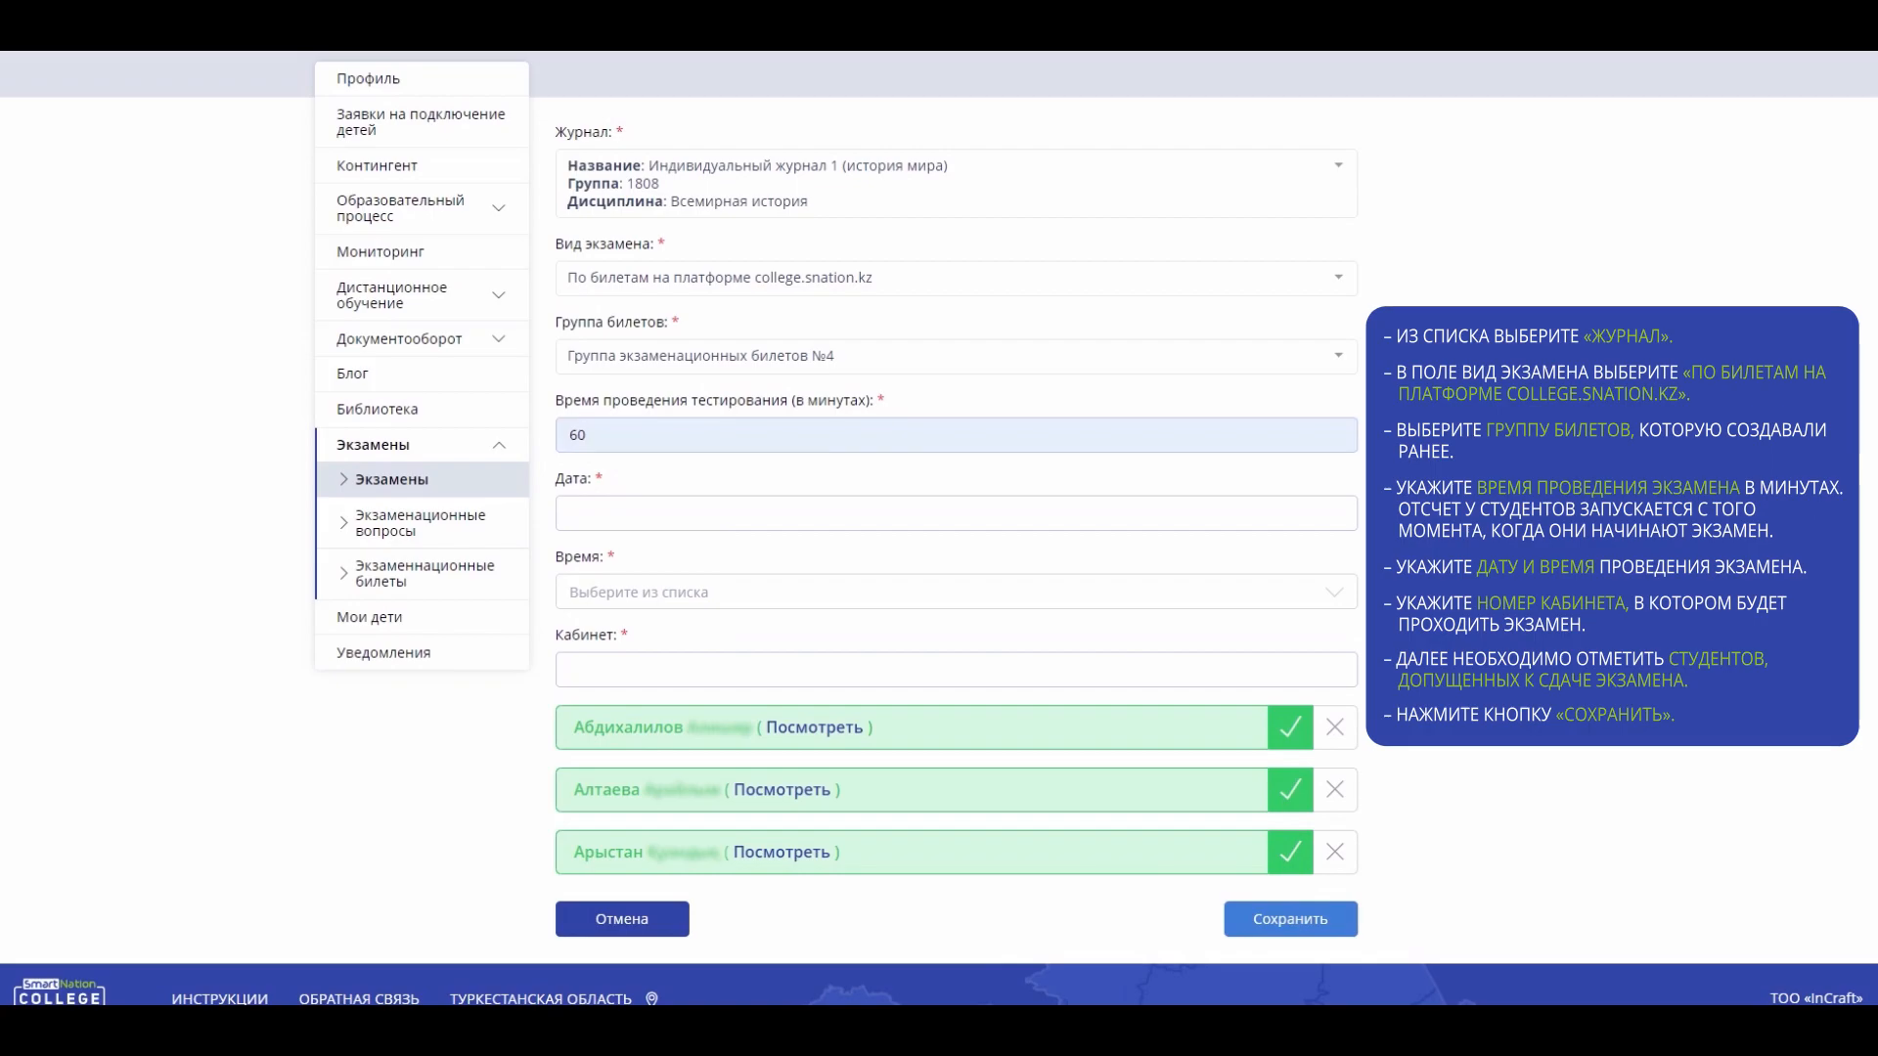
# - Schedule the exam for 28.04.2020 at 13:00
pyautogui.click(1126, 513)
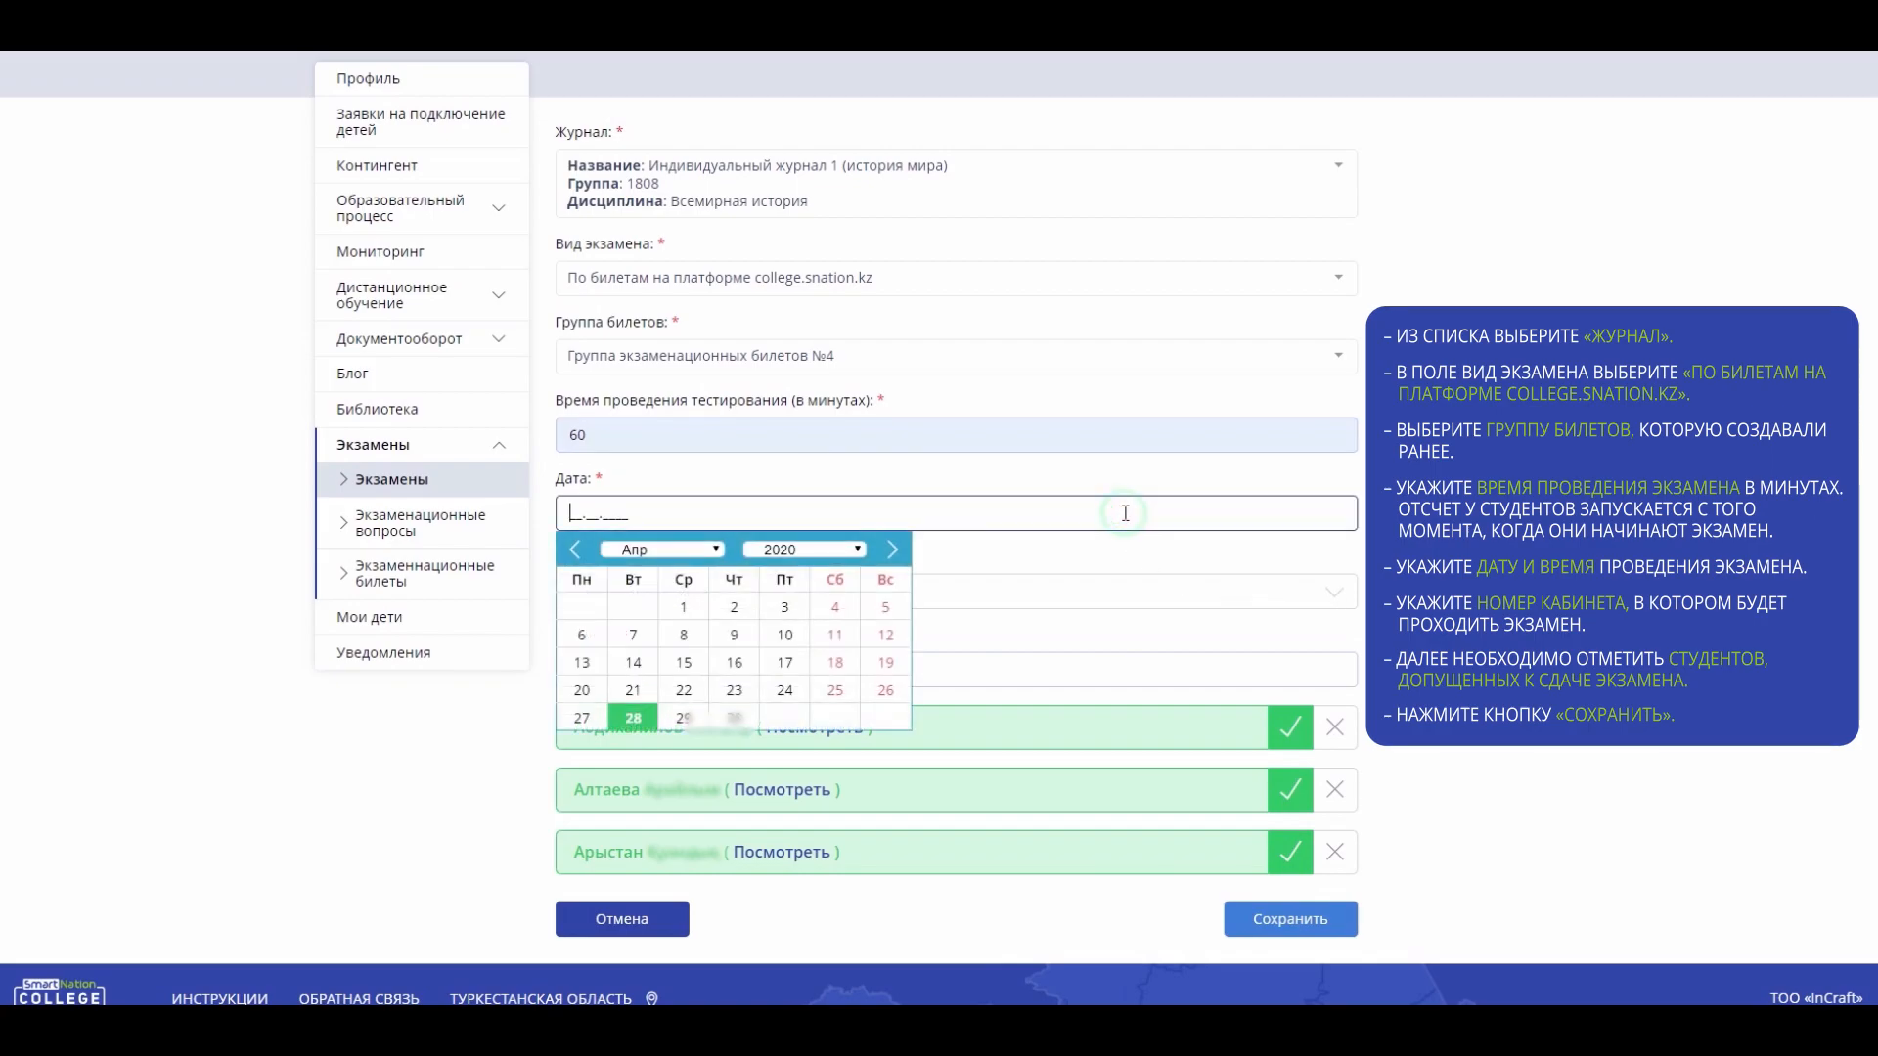
pyautogui.click(636, 720)
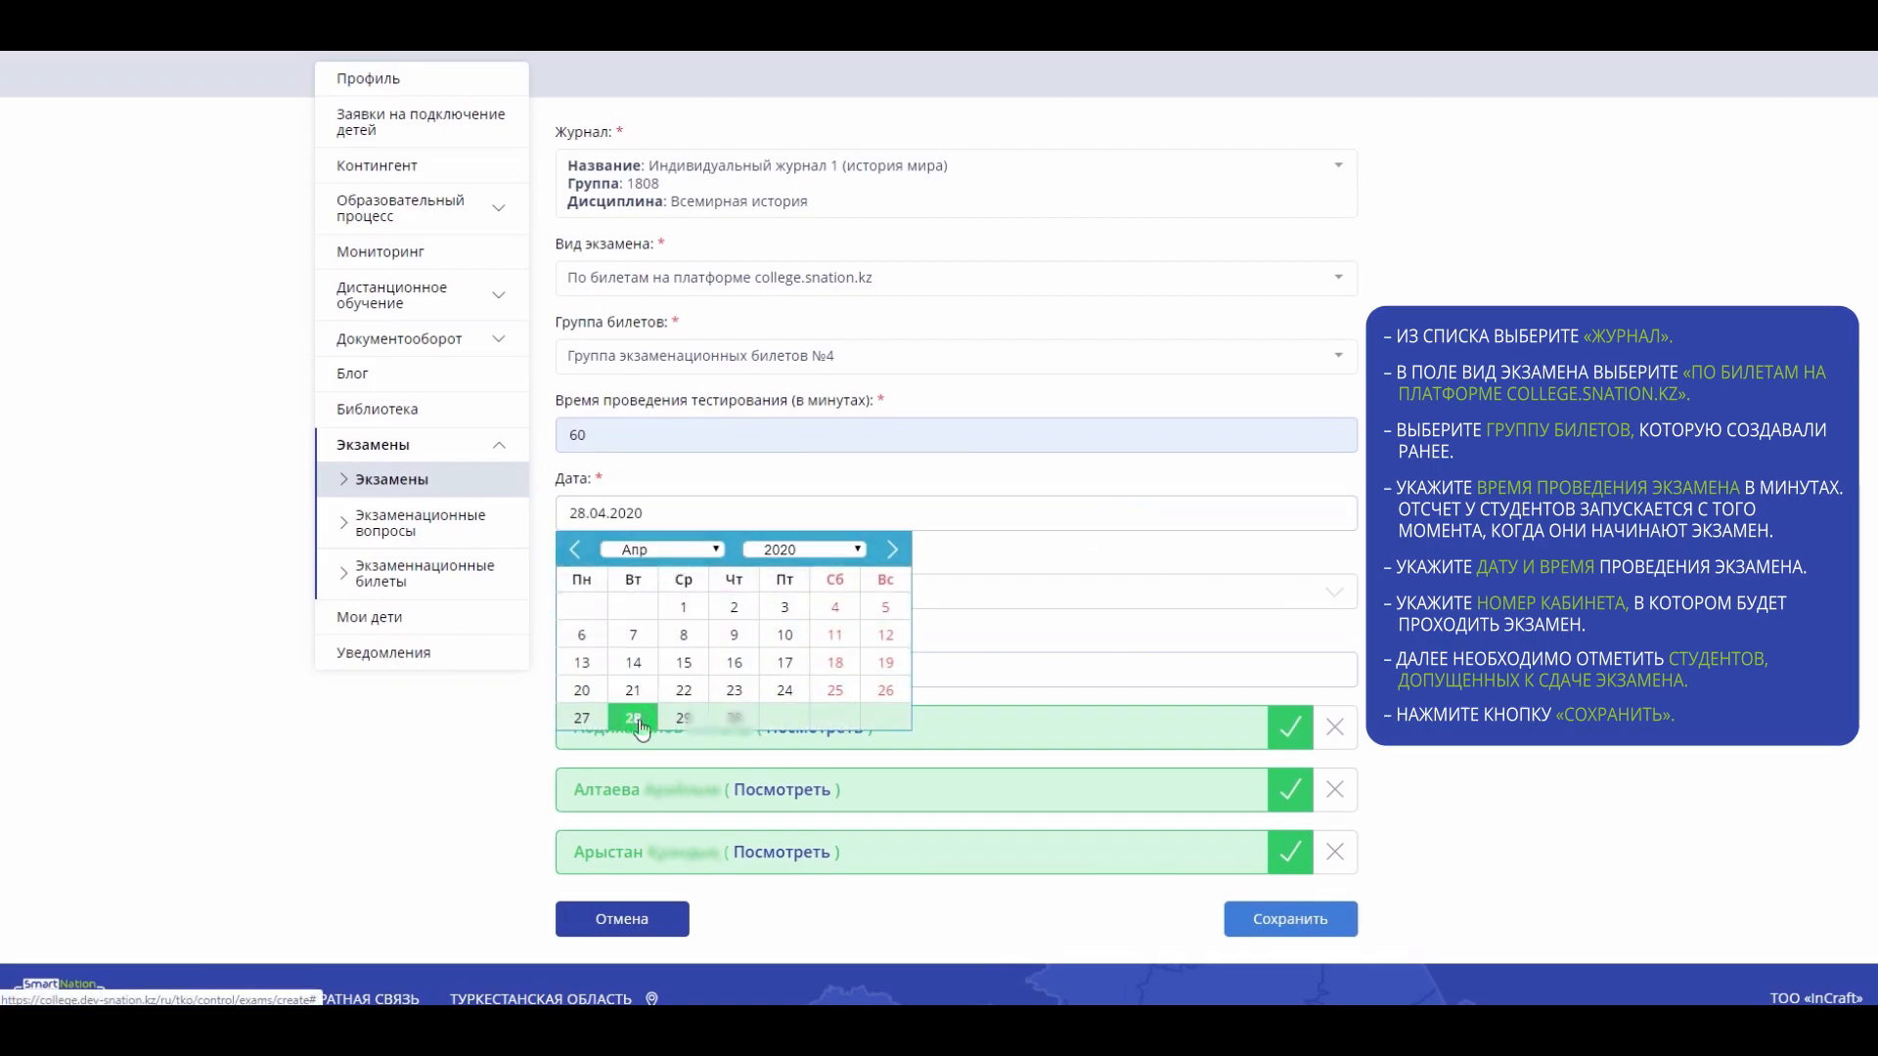
pyautogui.click(1006, 598)
pyautogui.scroll(-4, 779, 751)
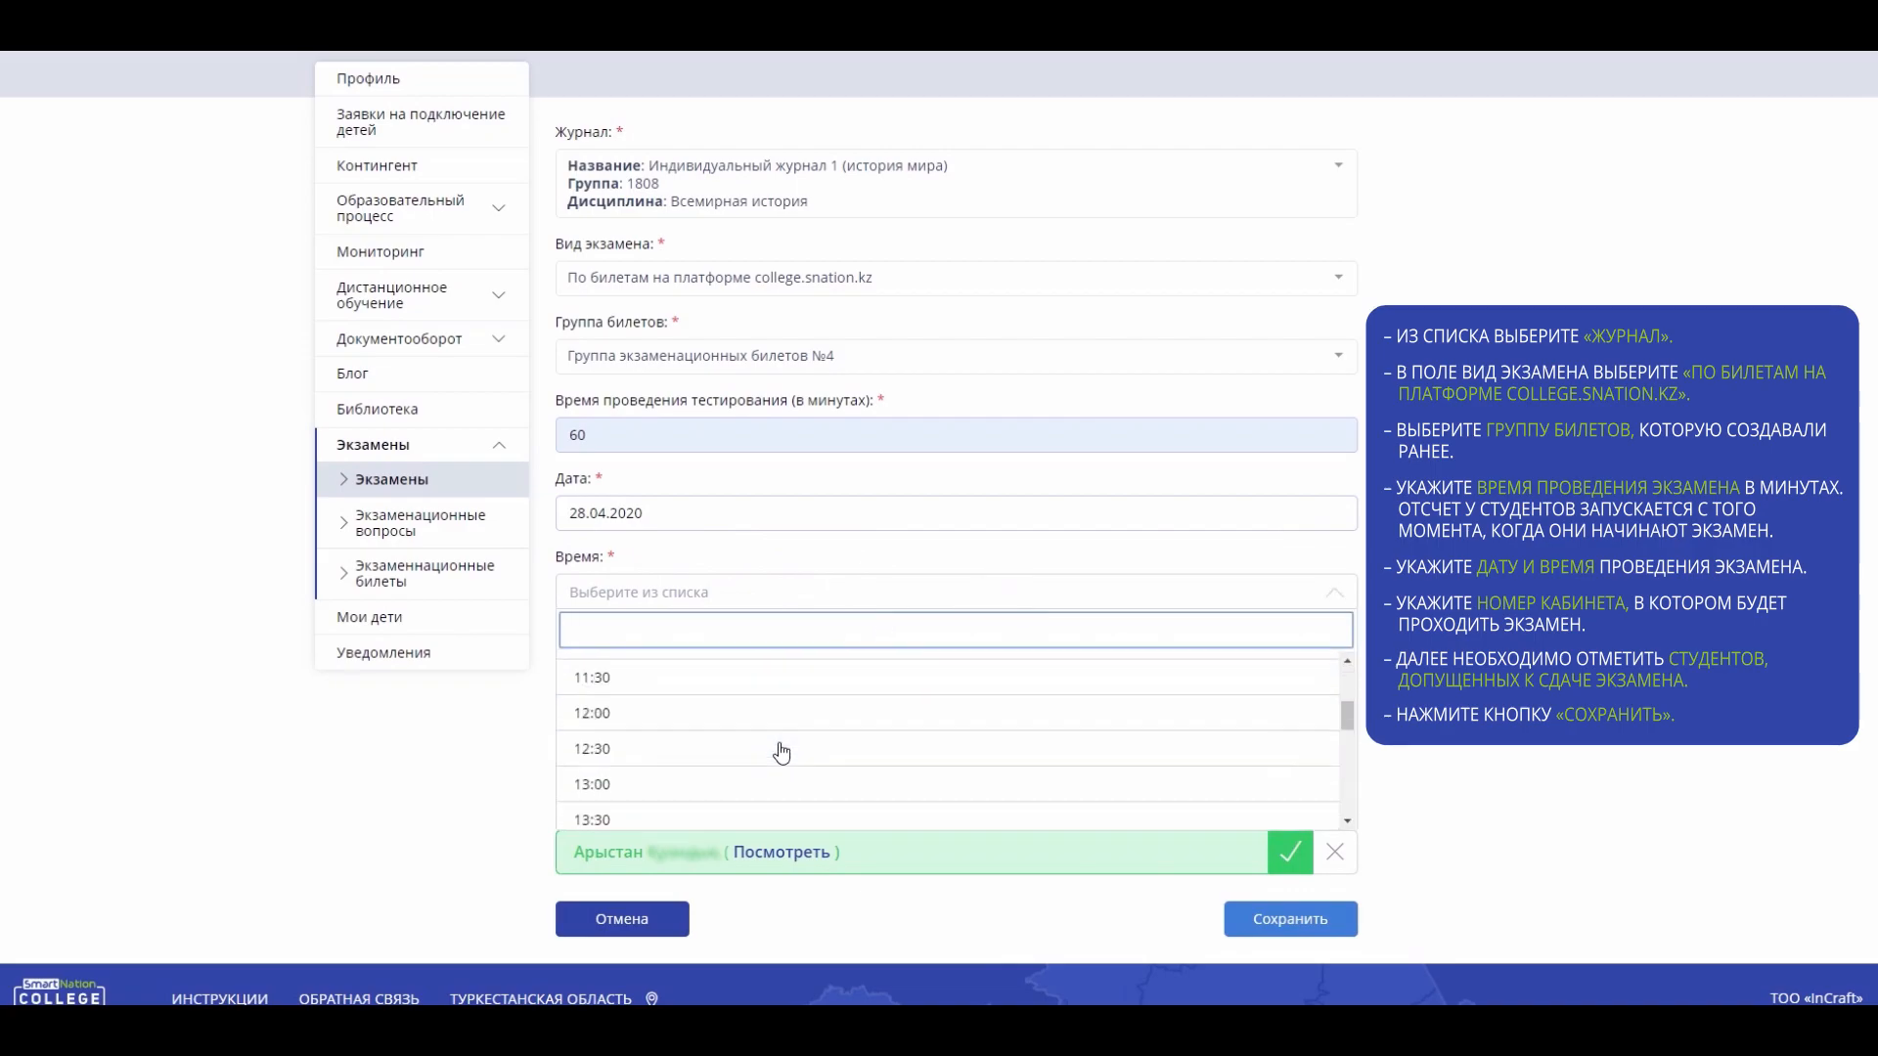
pyautogui.click(713, 761)
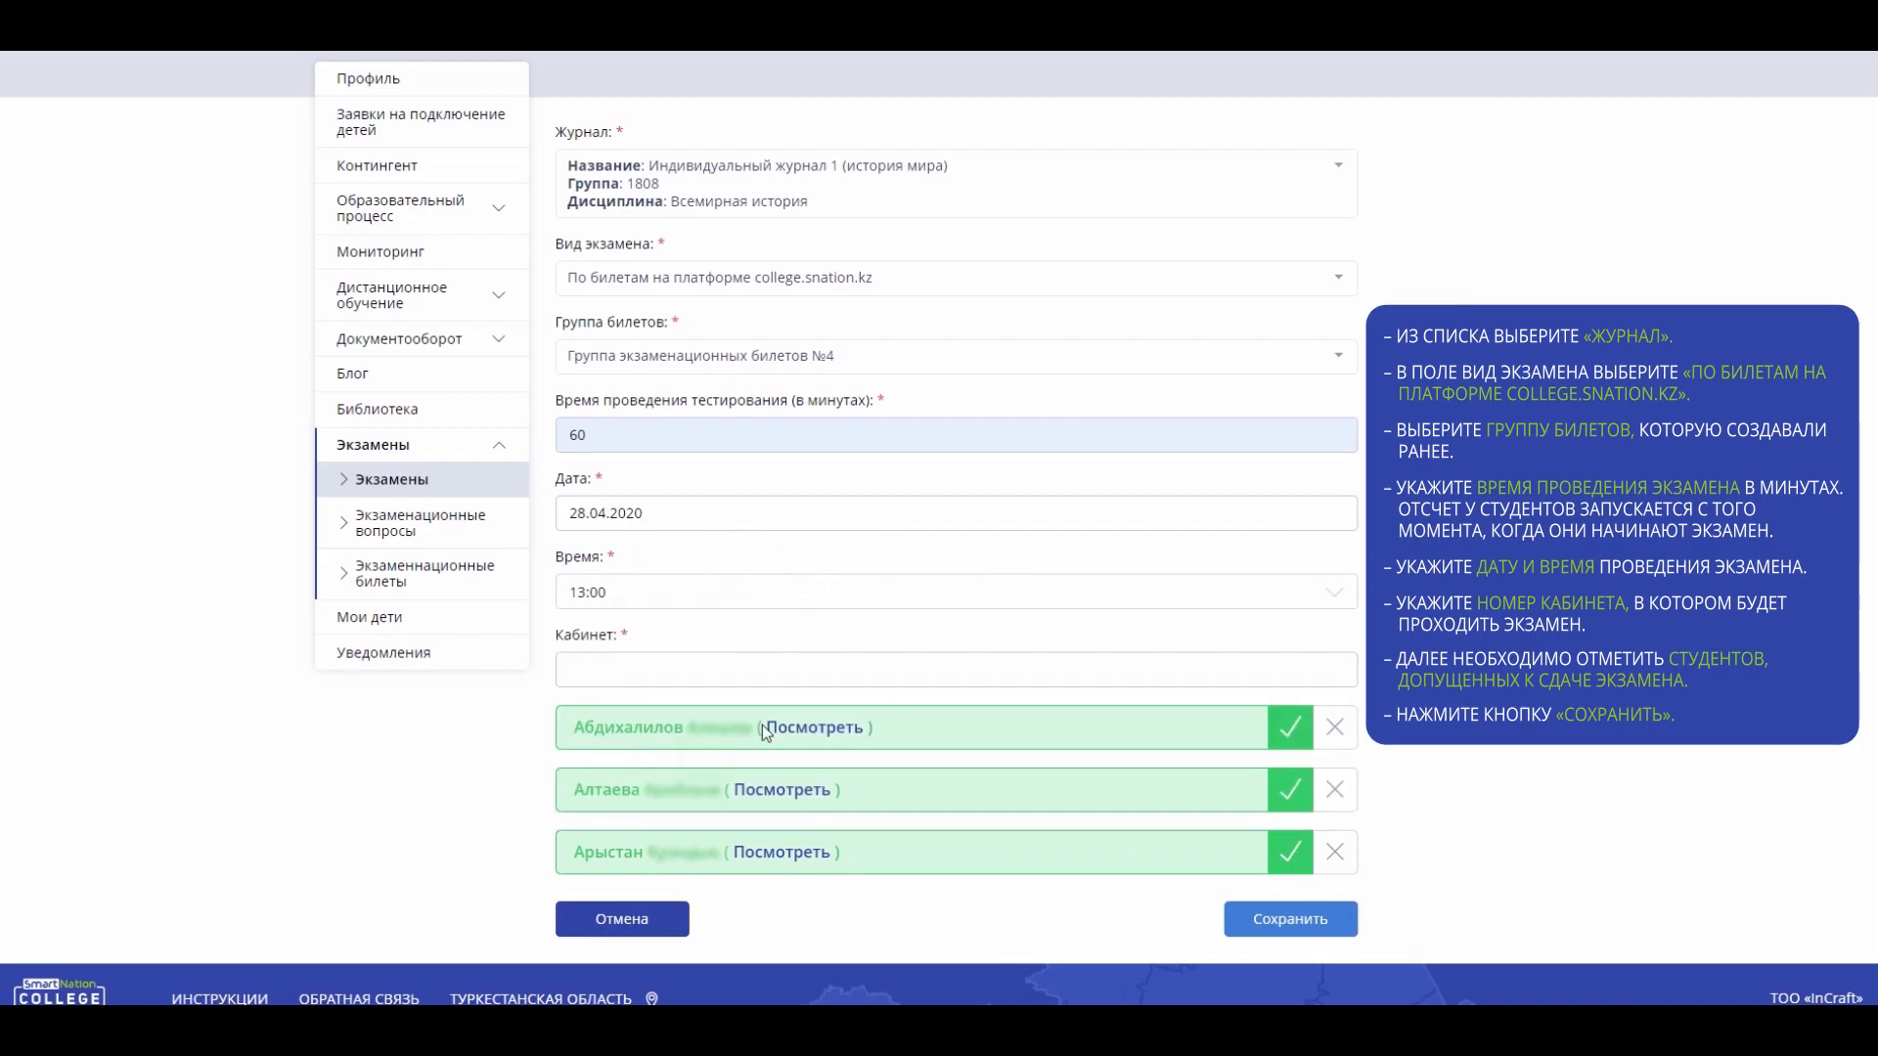
# - Enter 203 as the exam's room number ("Кабинет")
pyautogui.click(1167, 673)
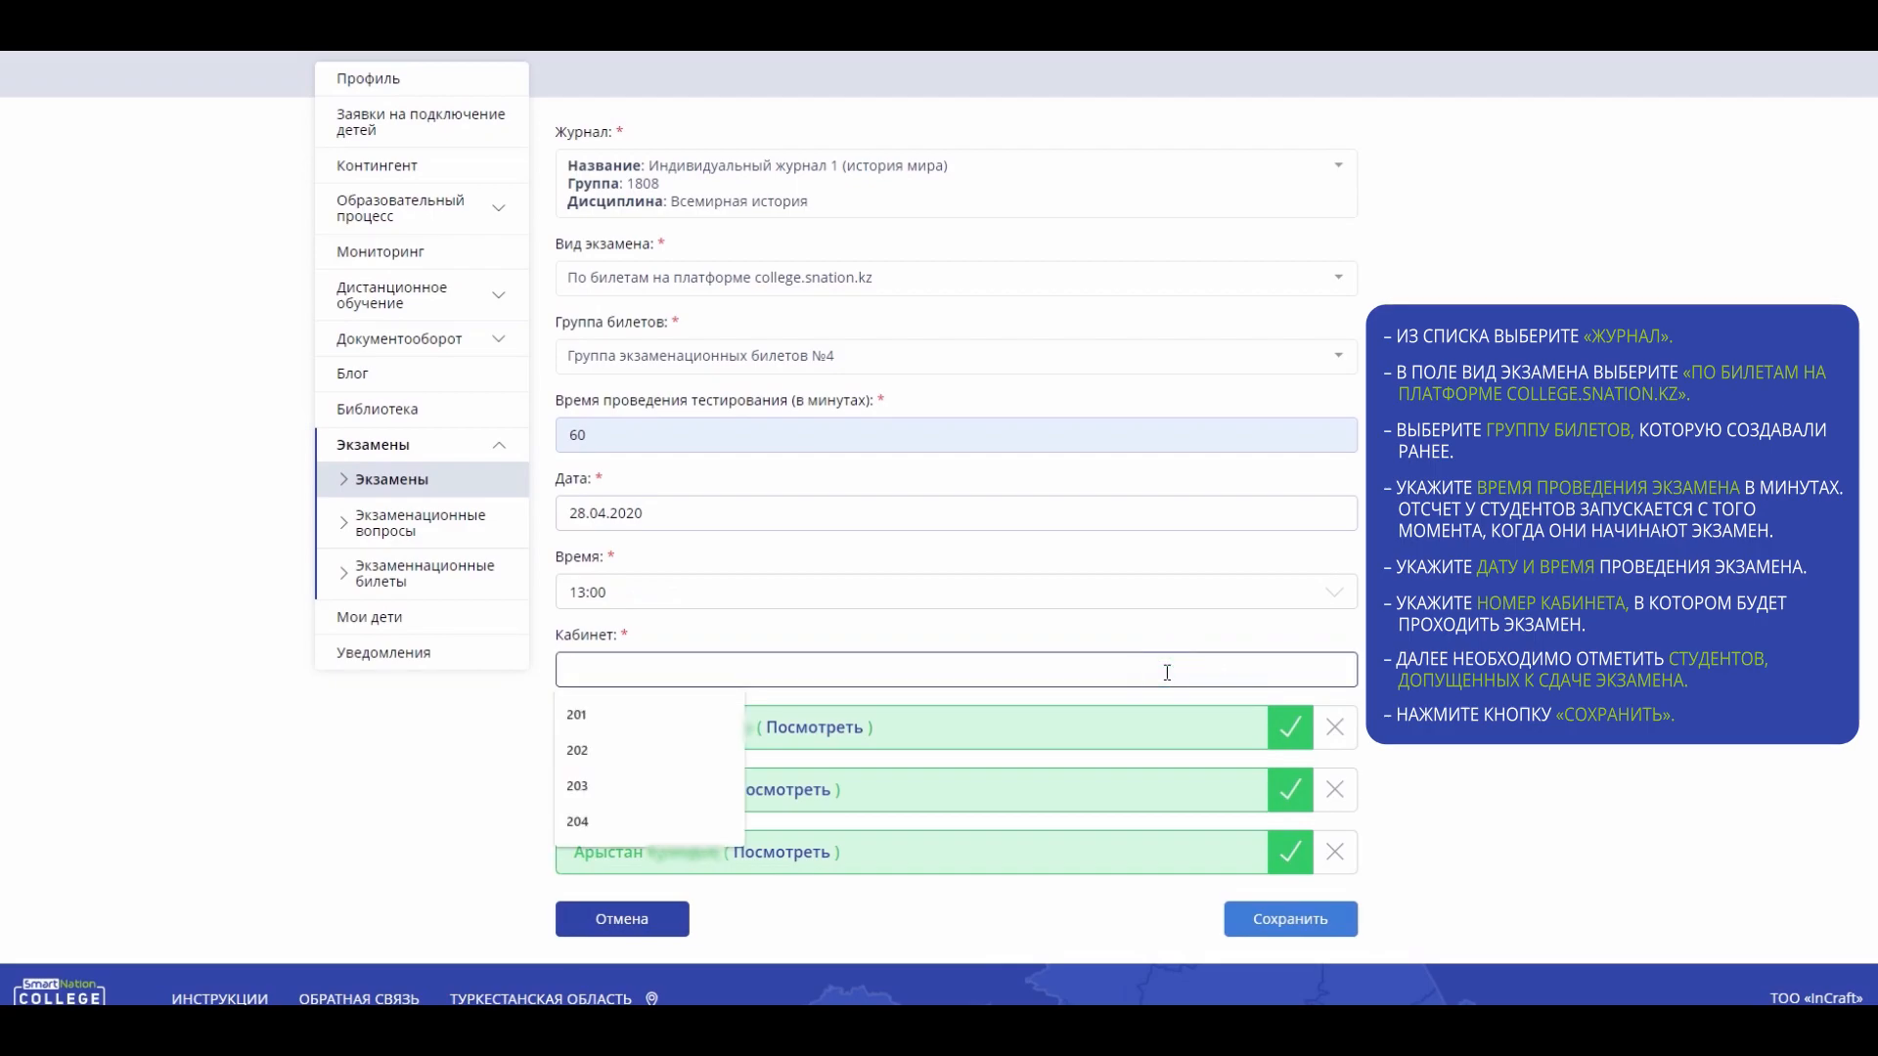
pyautogui.write('203')
pyautogui.click(1406, 711)
# - Mark the first and third students as not admitted to the exam and save the exam
pyautogui.scroll(-2, 939, 528)
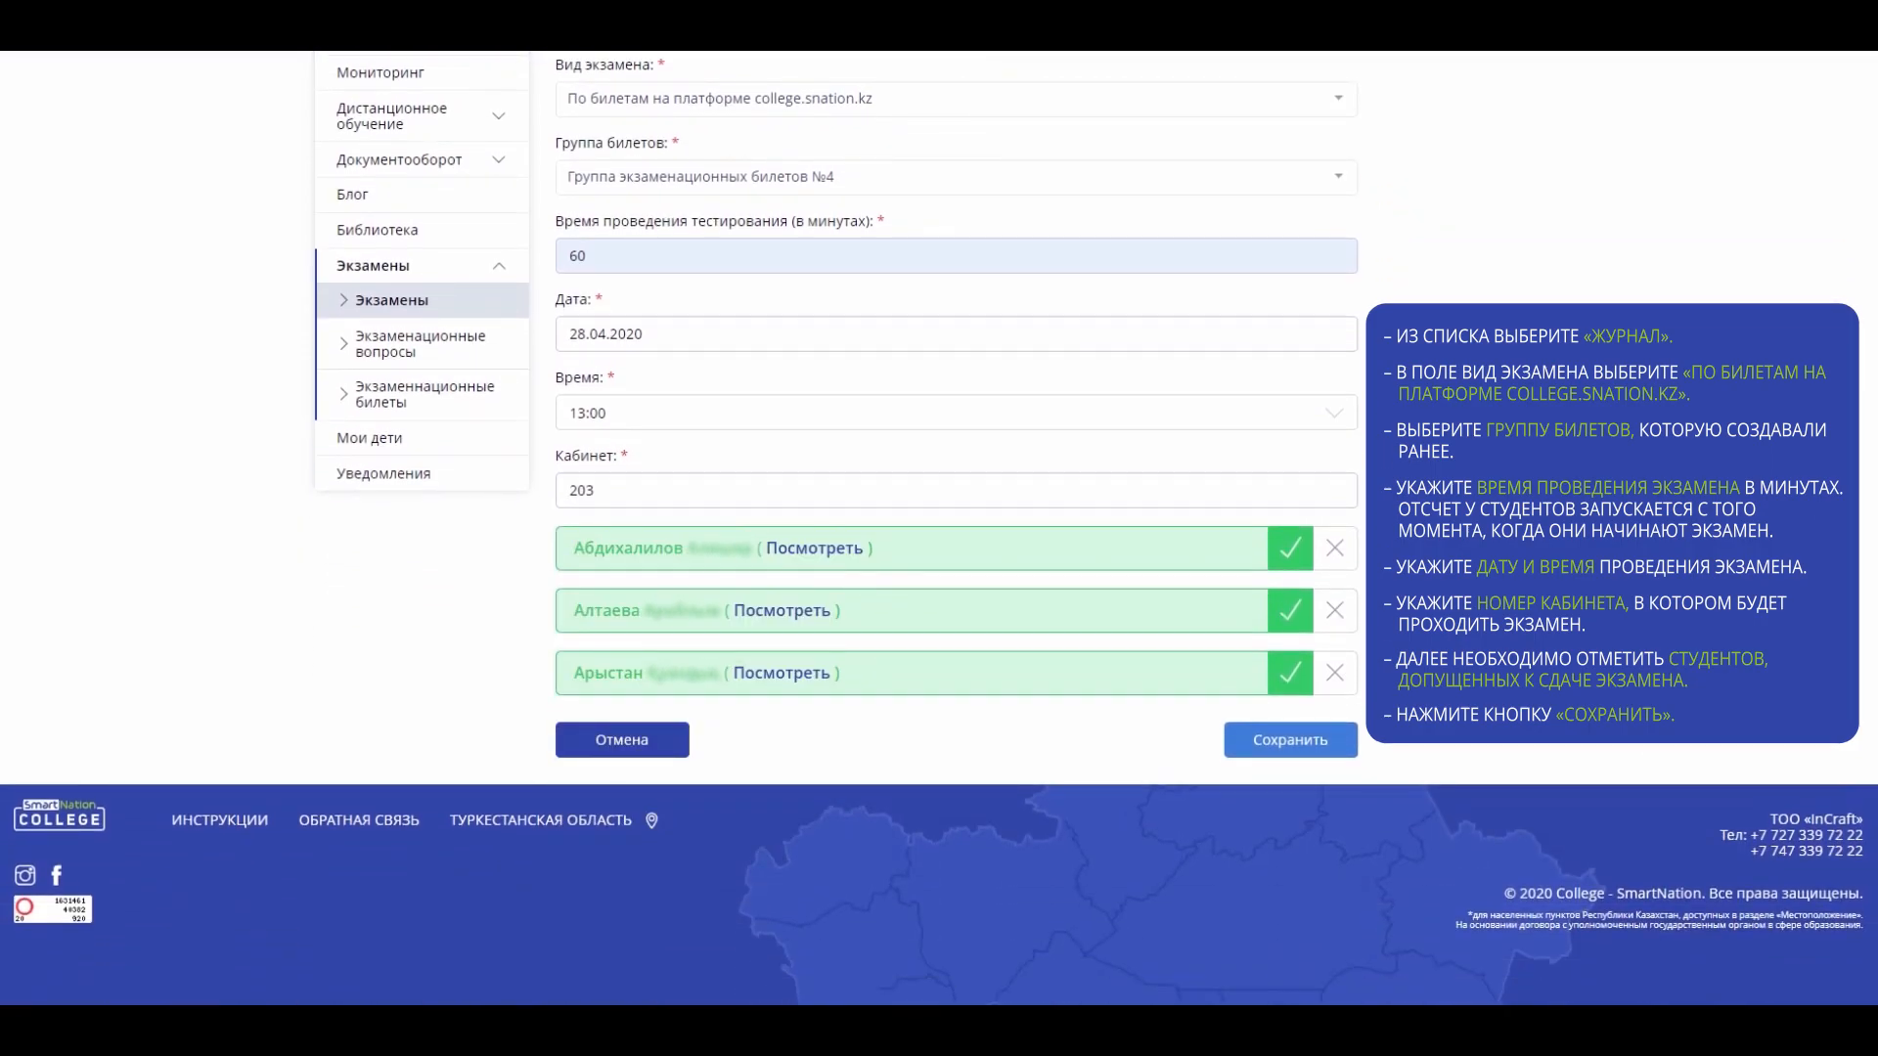
pyautogui.click(1332, 549)
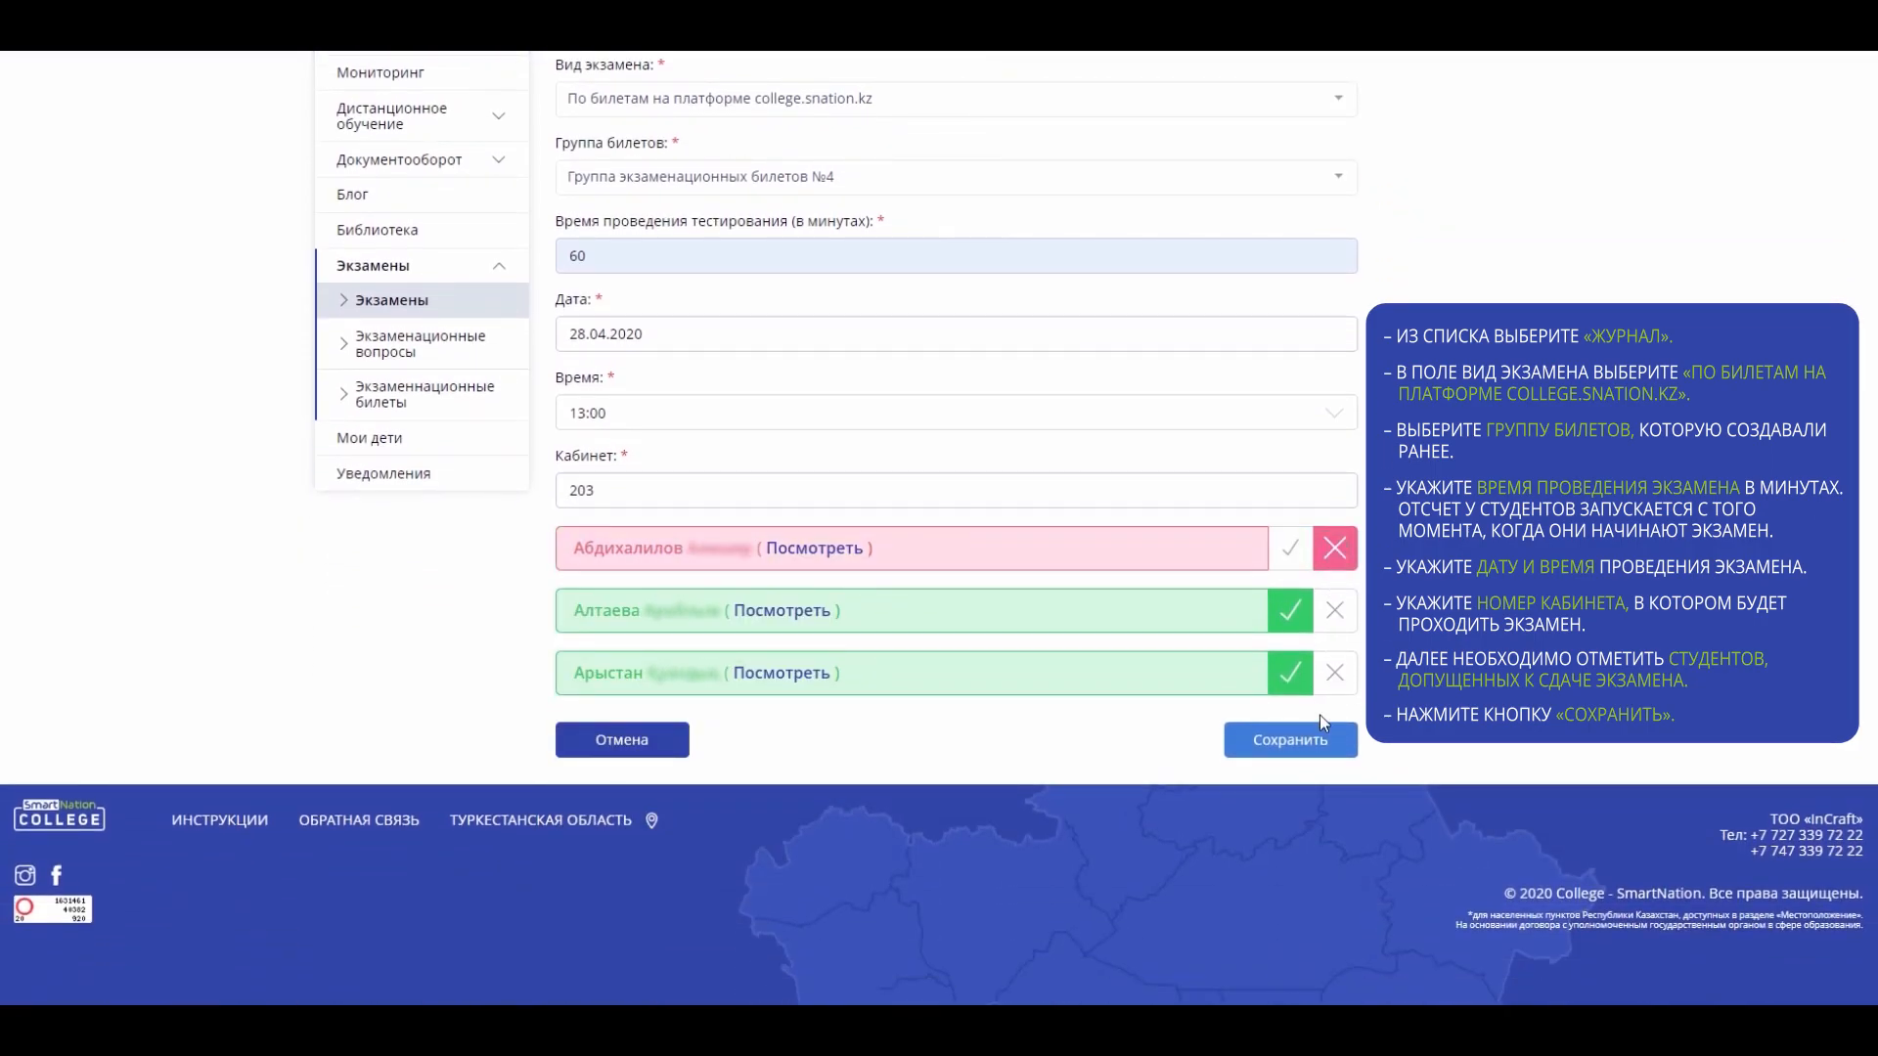
pyautogui.click(1333, 675)
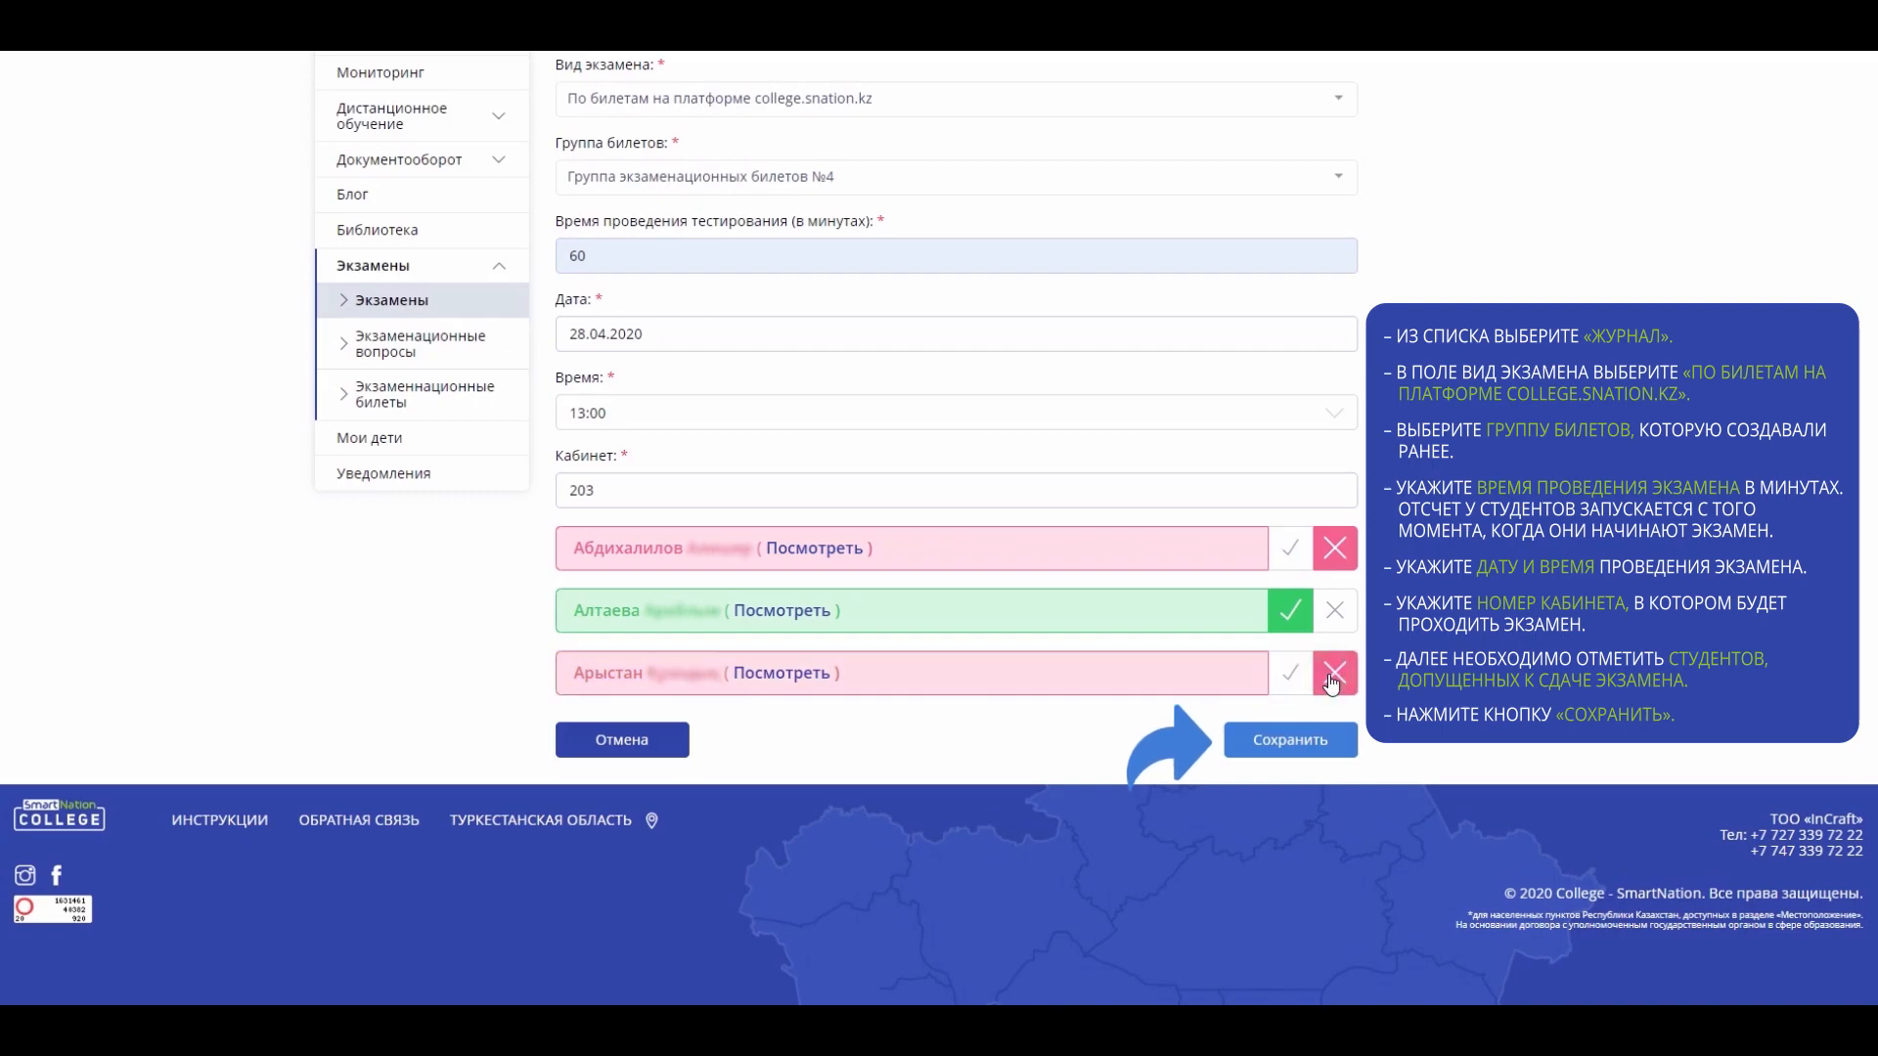
pyautogui.click(1341, 754)
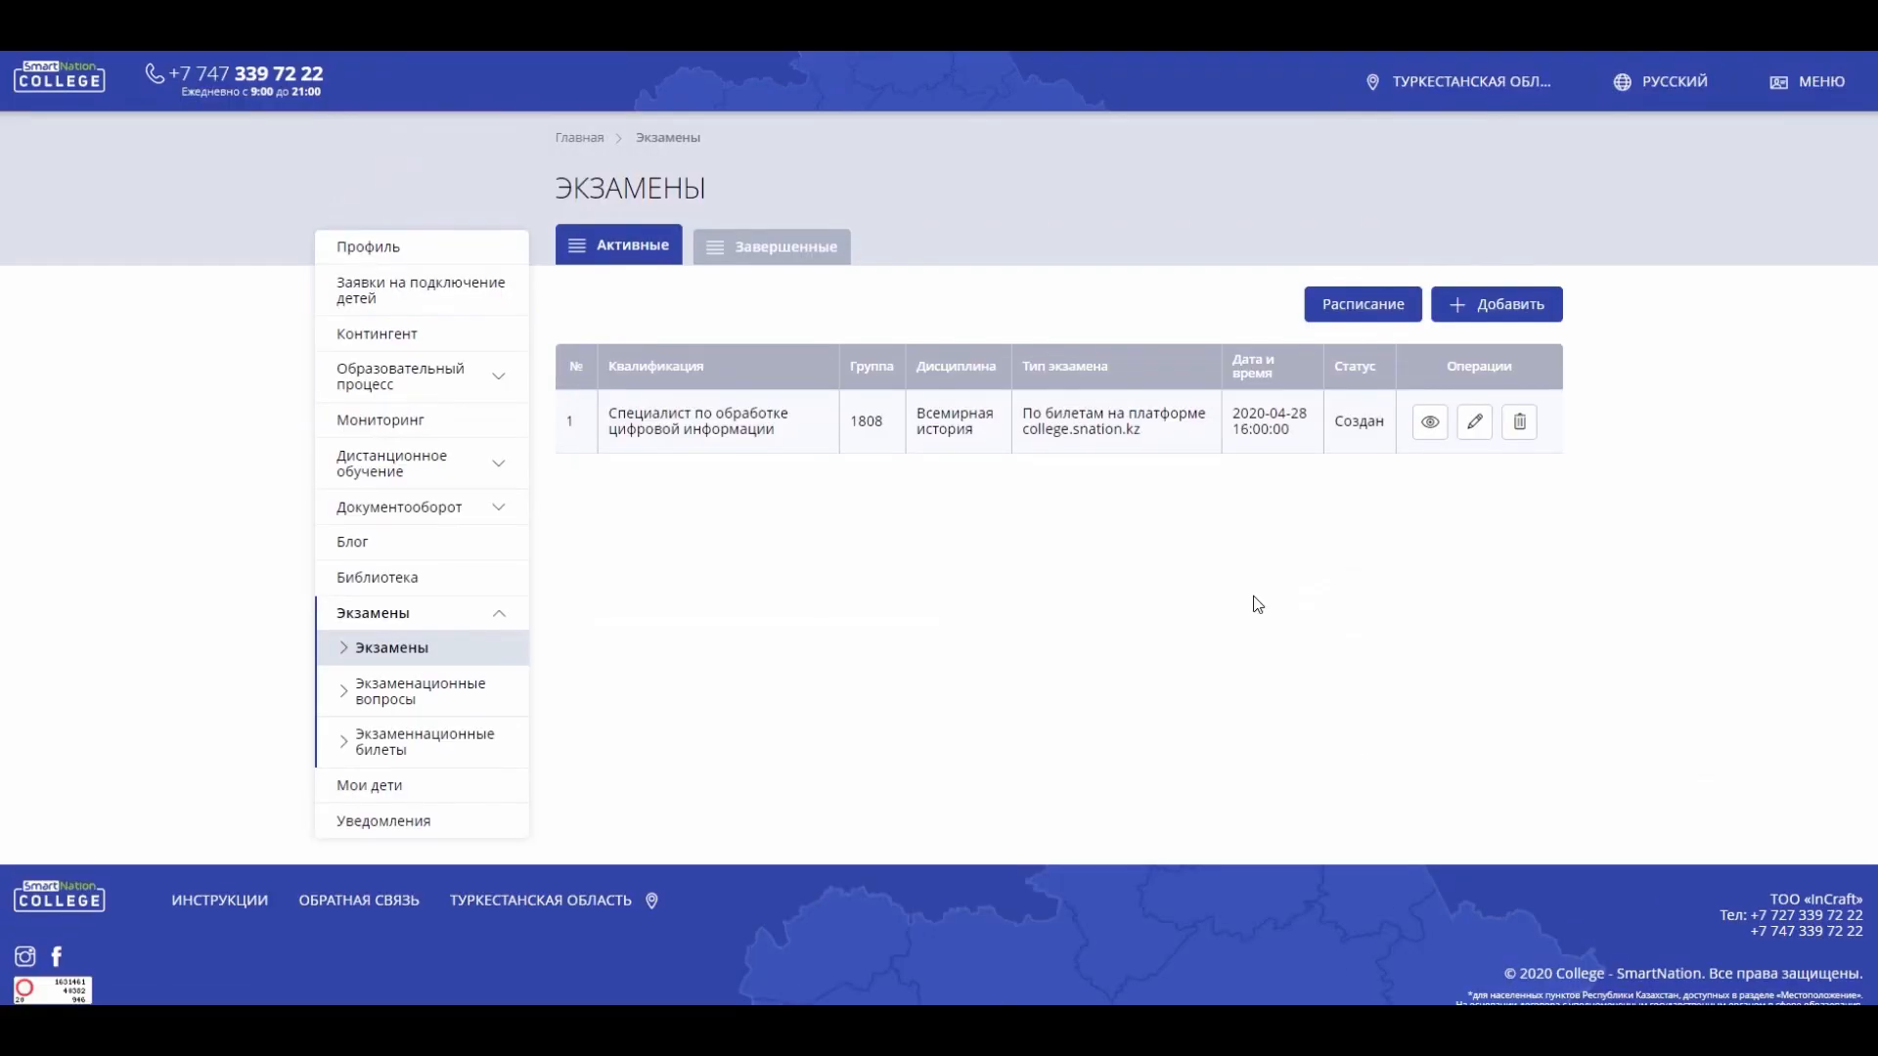
# - Open the details of the listed world history exam and start it, confirming the admitted candidate
pyautogui.click(1433, 434)
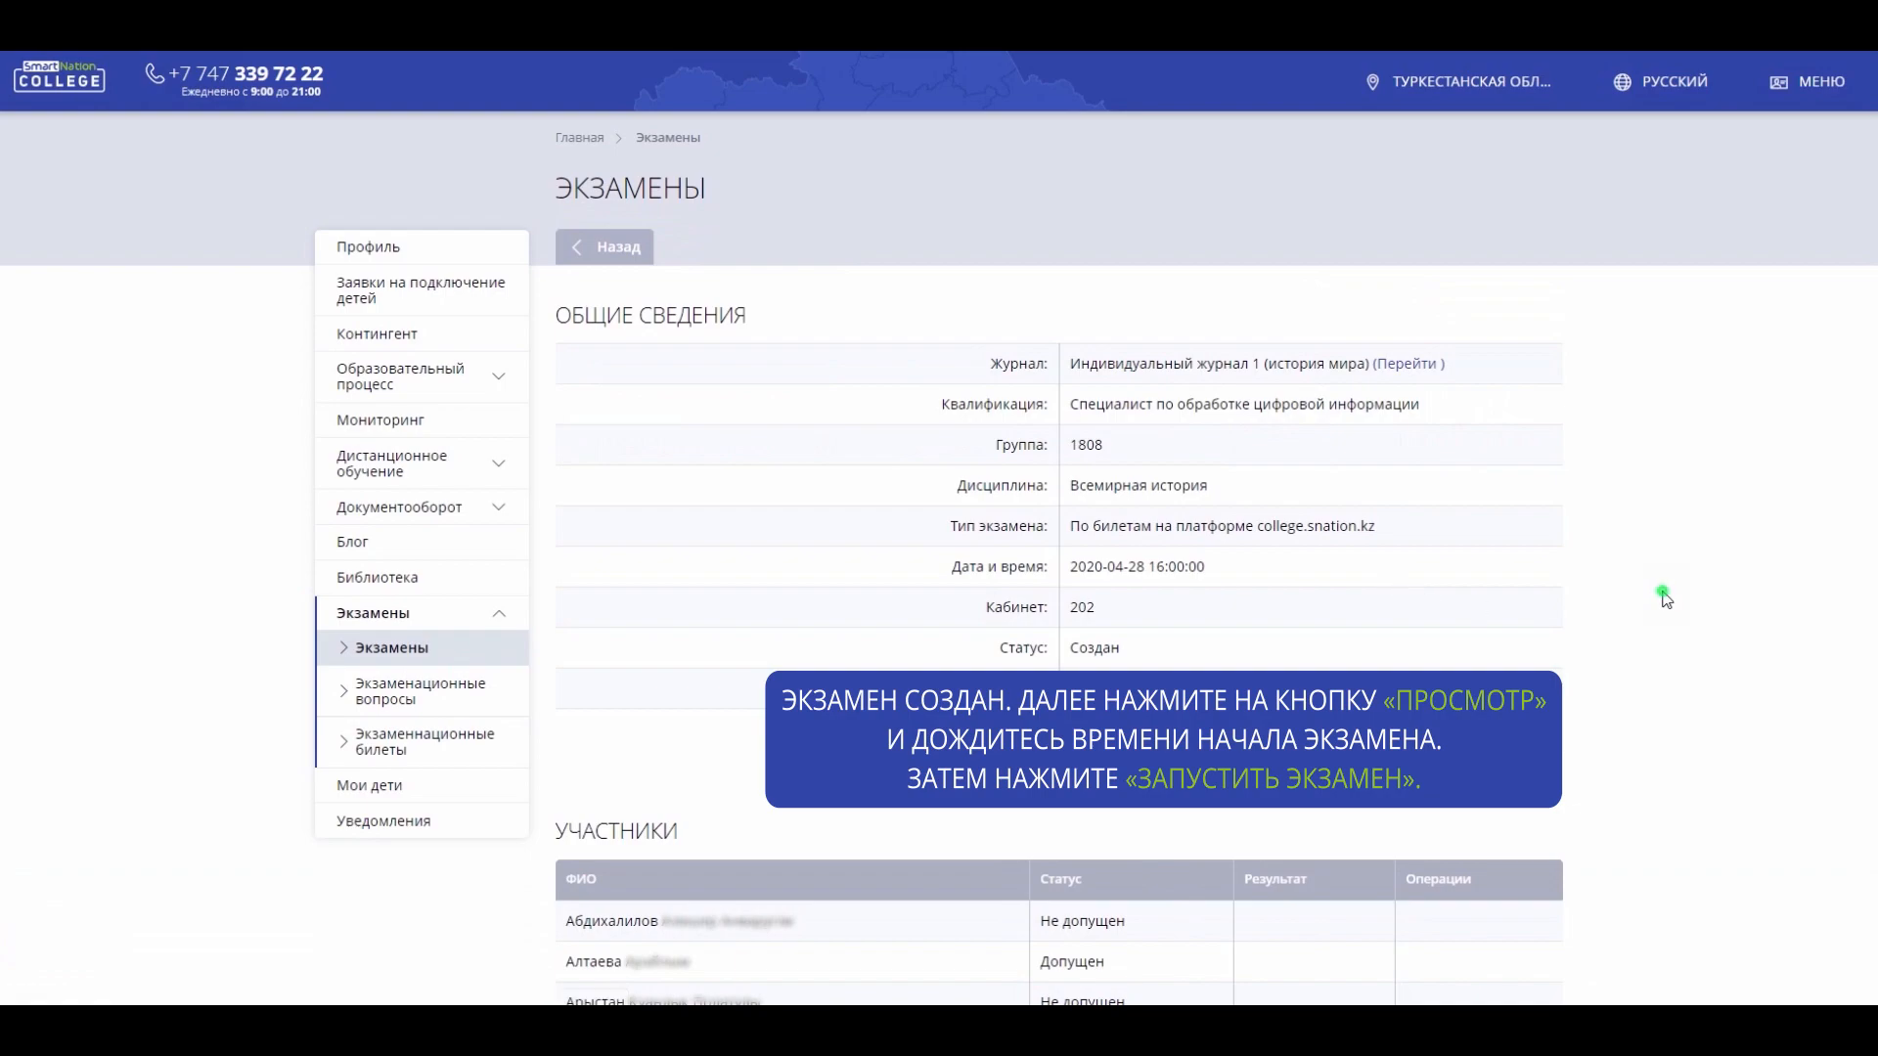
pyautogui.scroll(-2, 1667, 613)
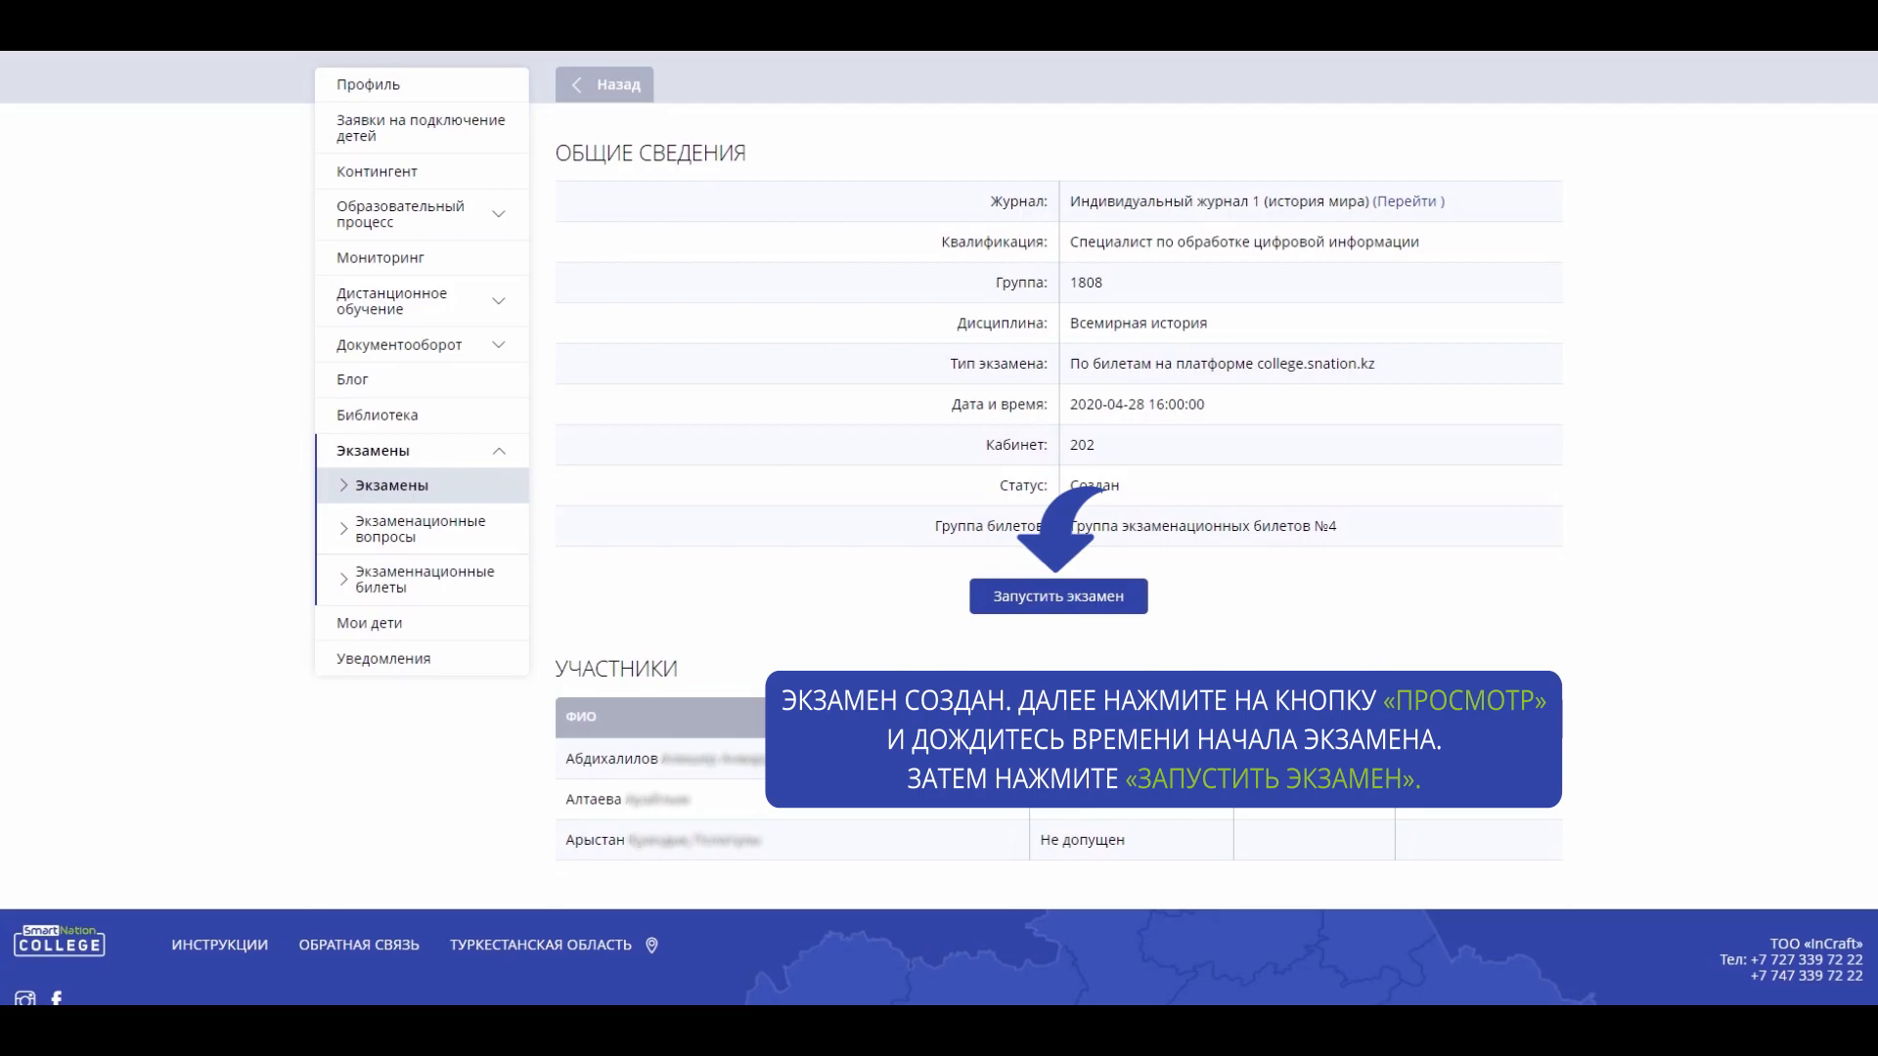
pyautogui.click(1137, 600)
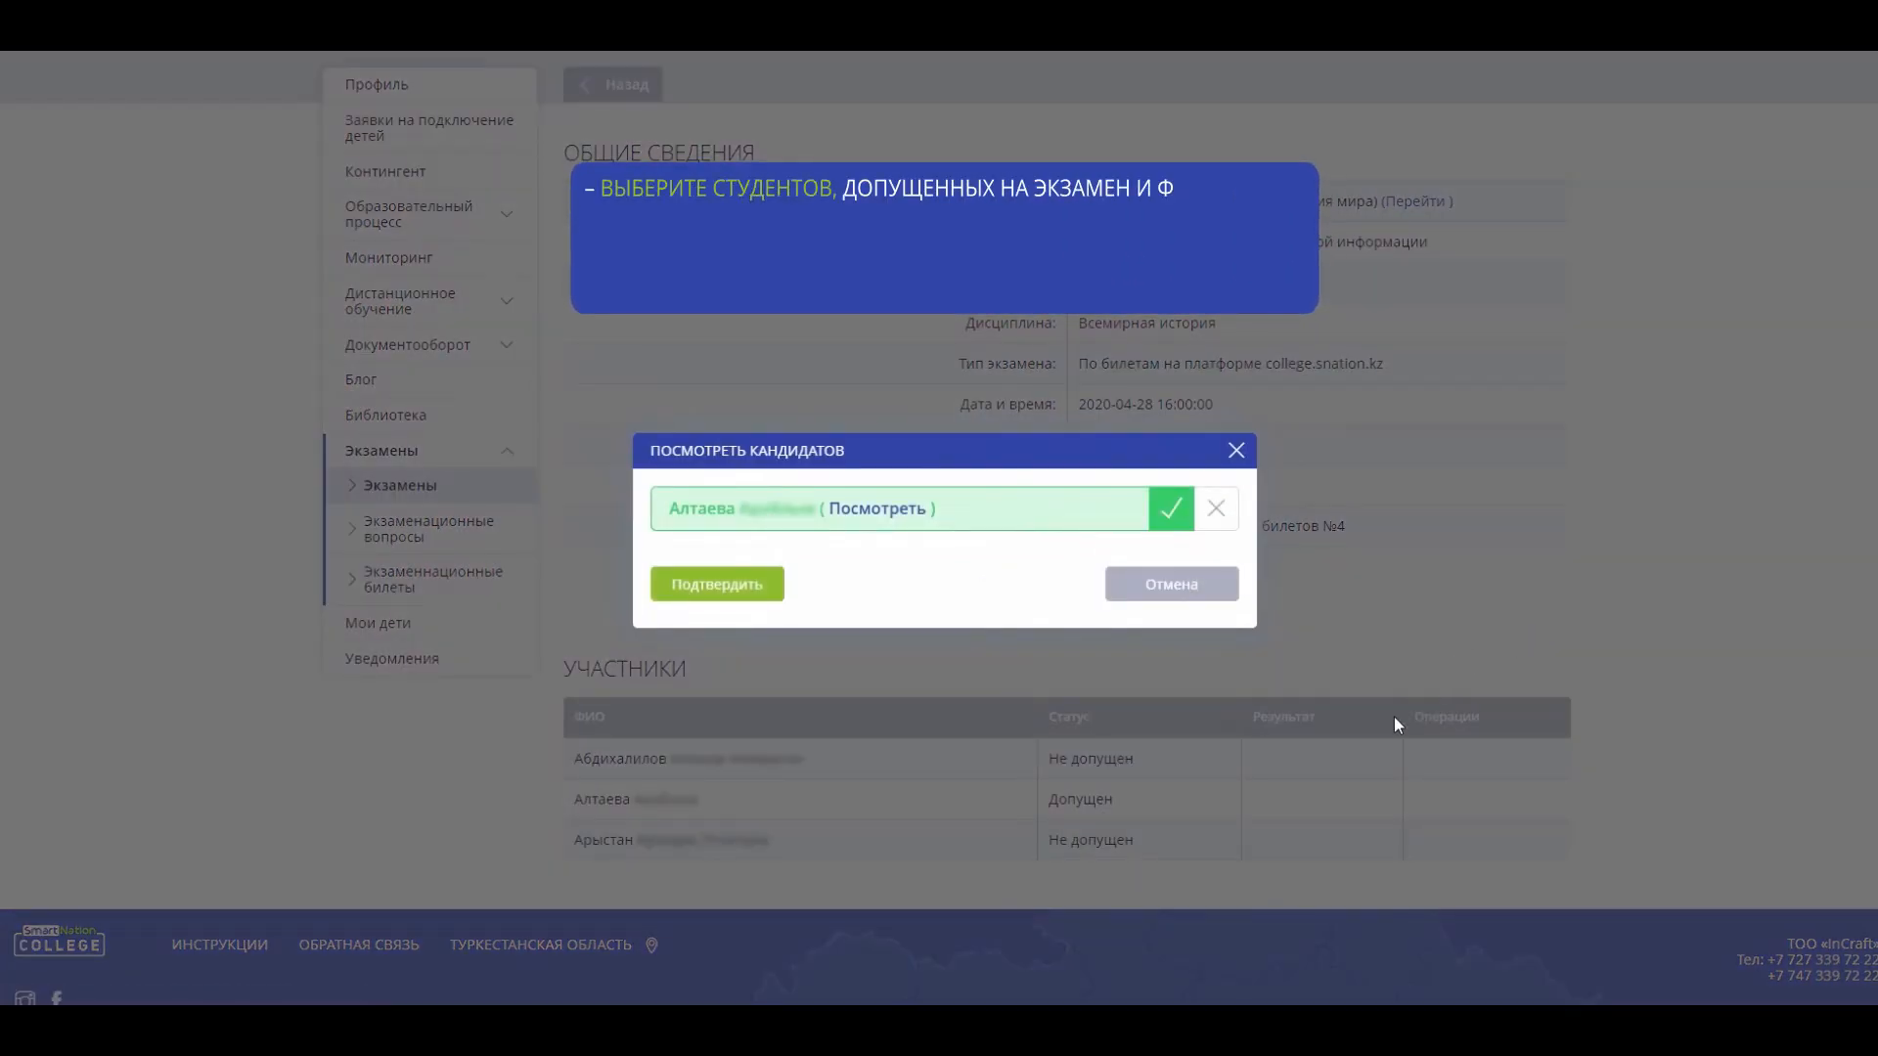
pyautogui.click(769, 593)
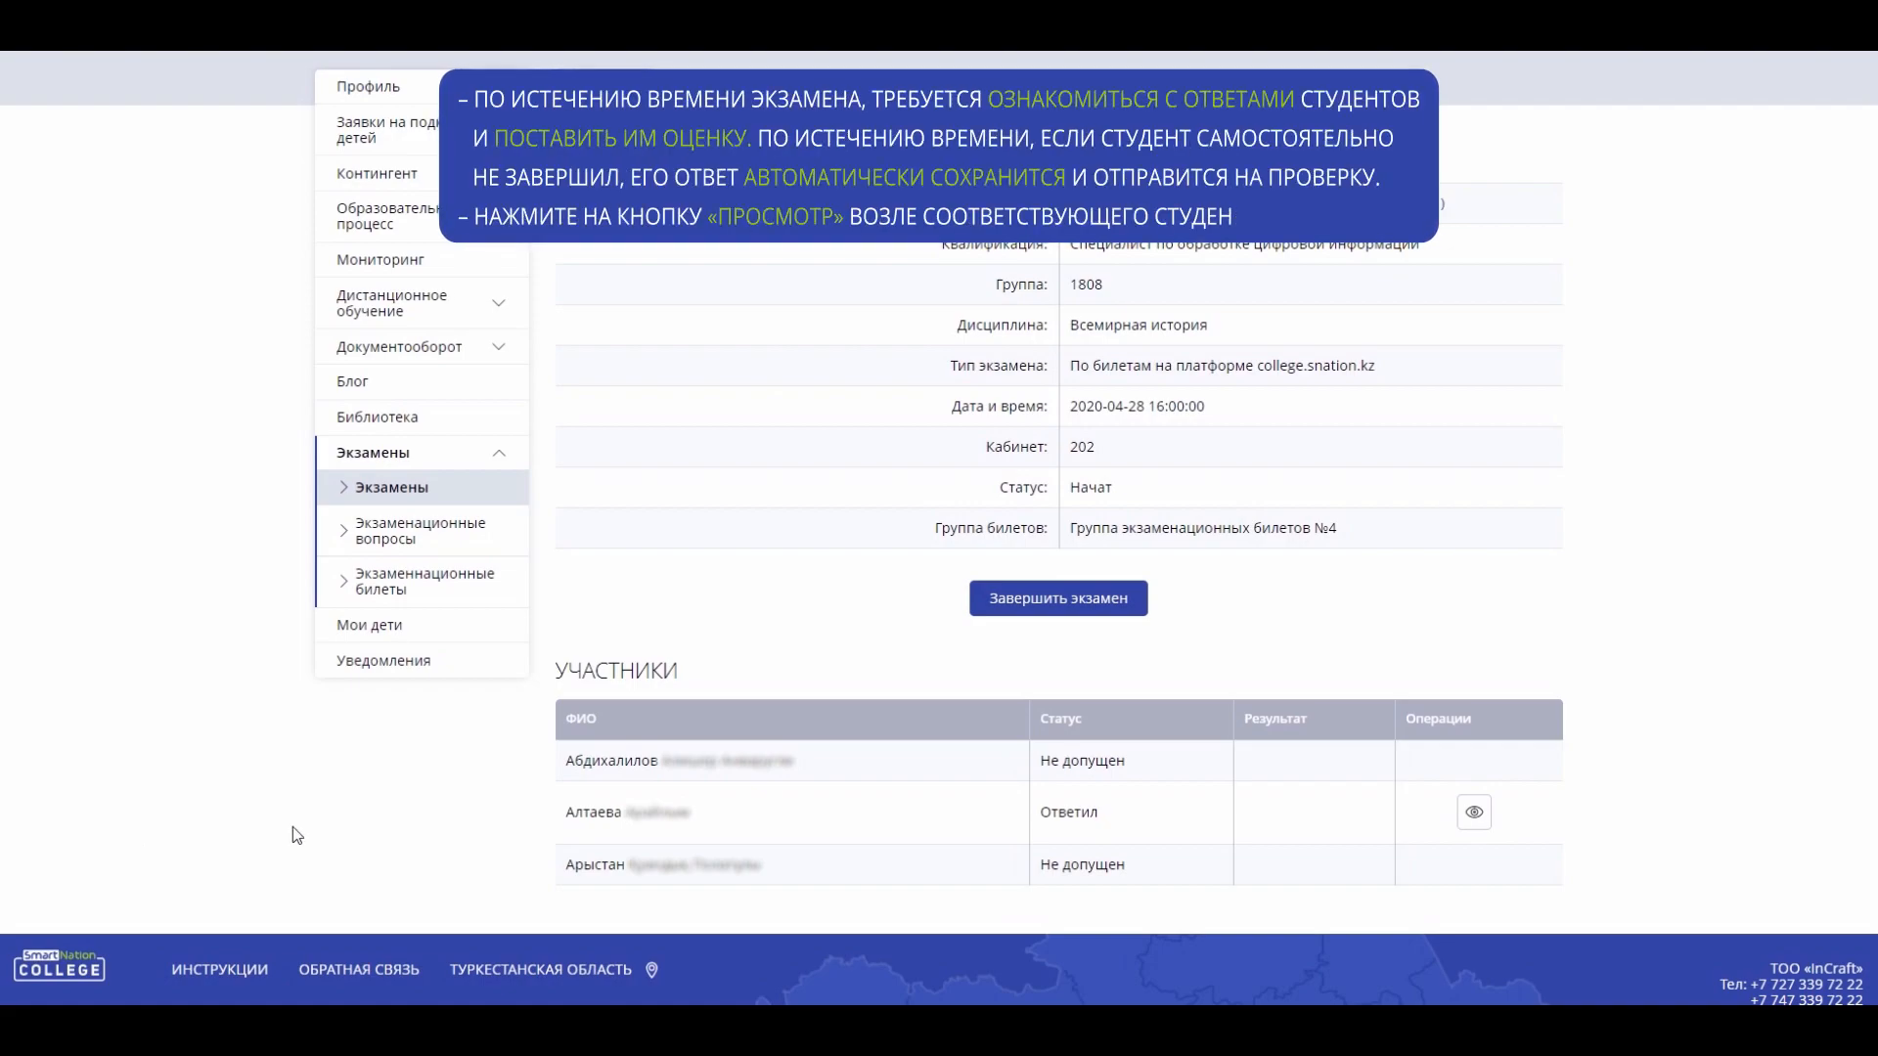
# - Open the answer of the student who has responded, read through it and set the grade ("Оценка") to 4
pyautogui.click(1490, 831)
pyautogui.scroll(-4, 1681, 210)
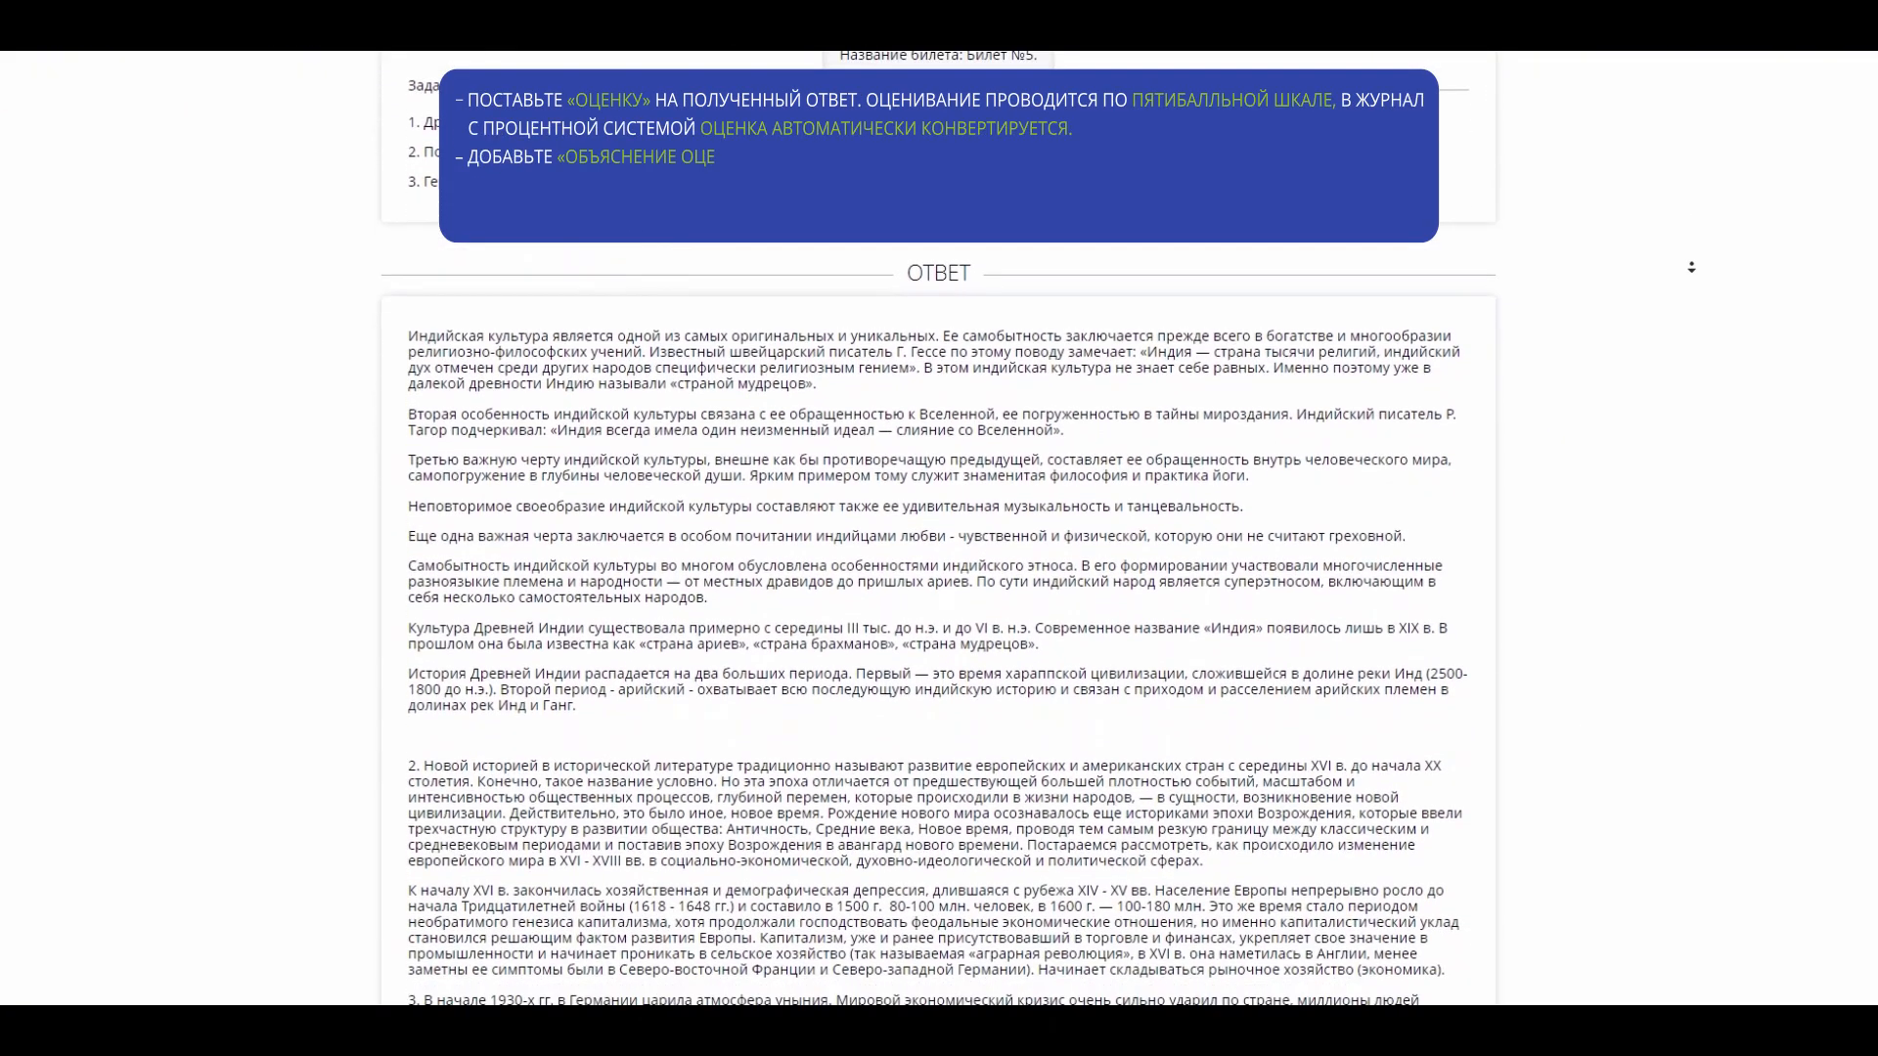
pyautogui.scroll(-6, 1690, 267)
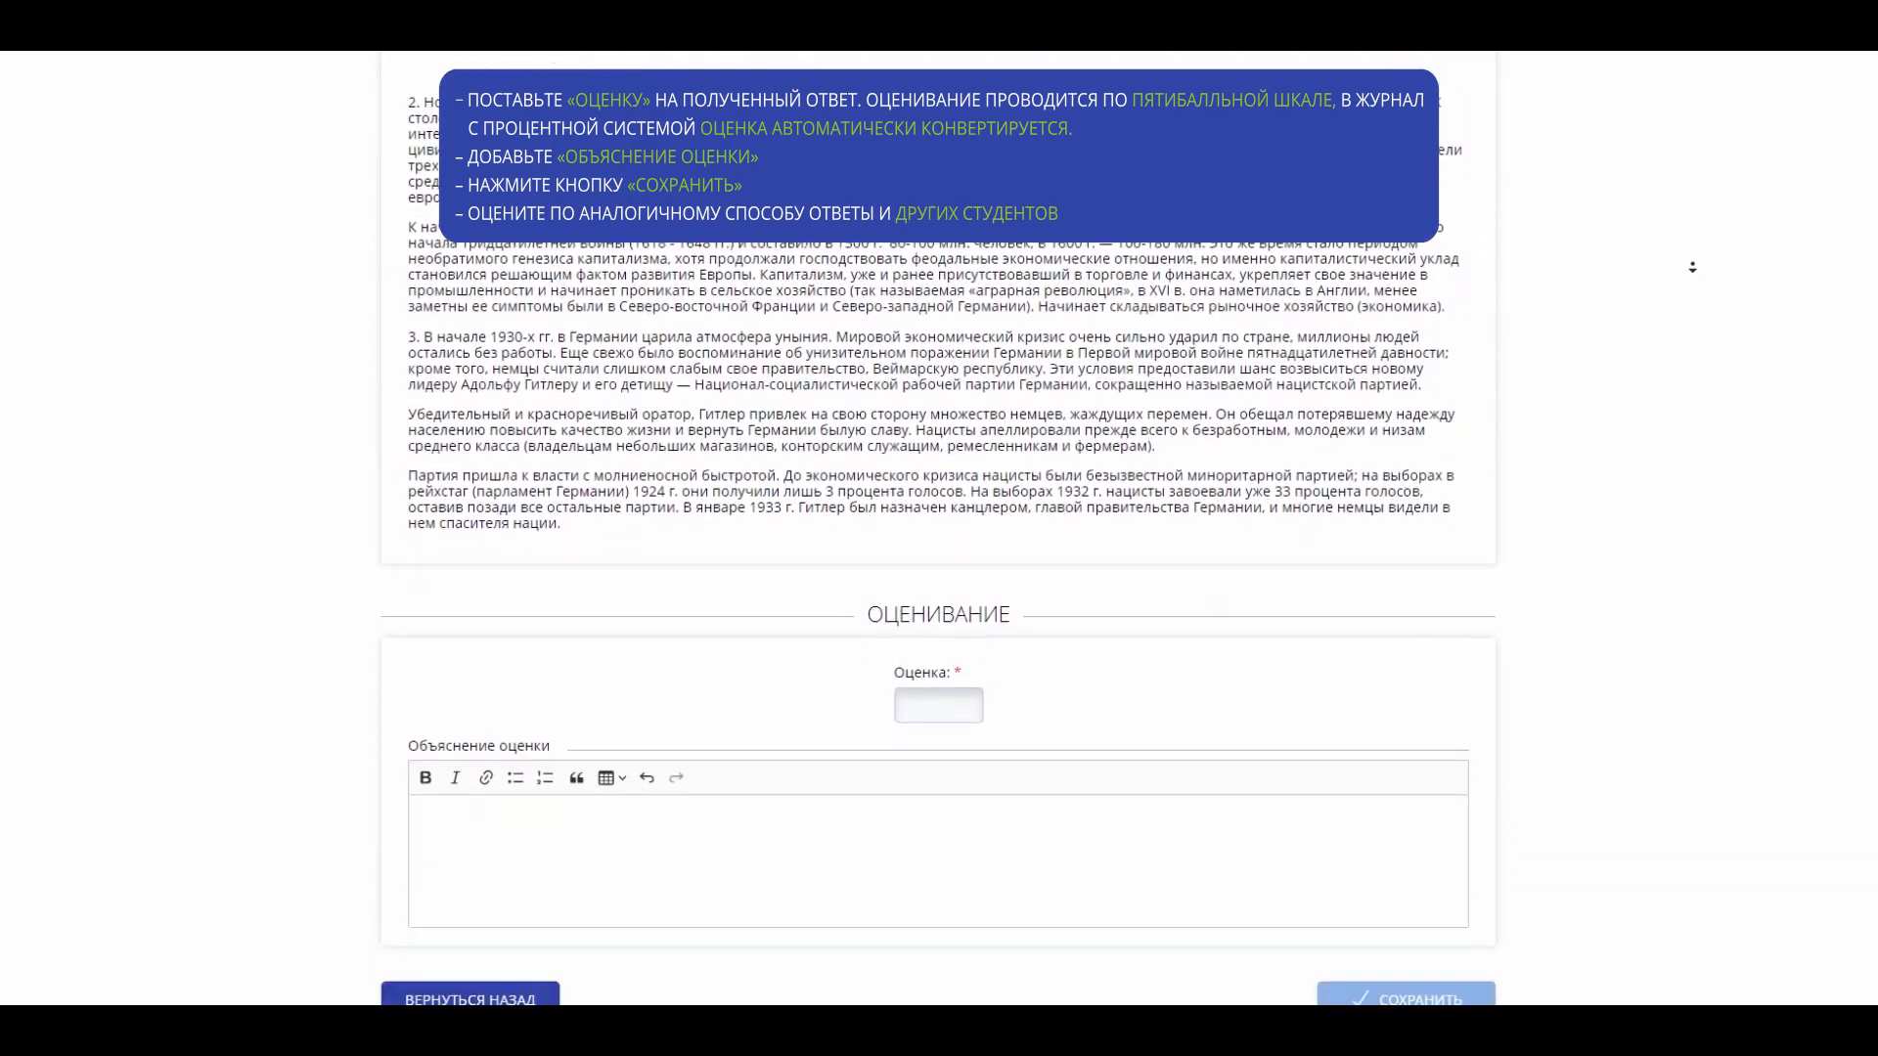
pyautogui.scroll(-2, 1692, 267)
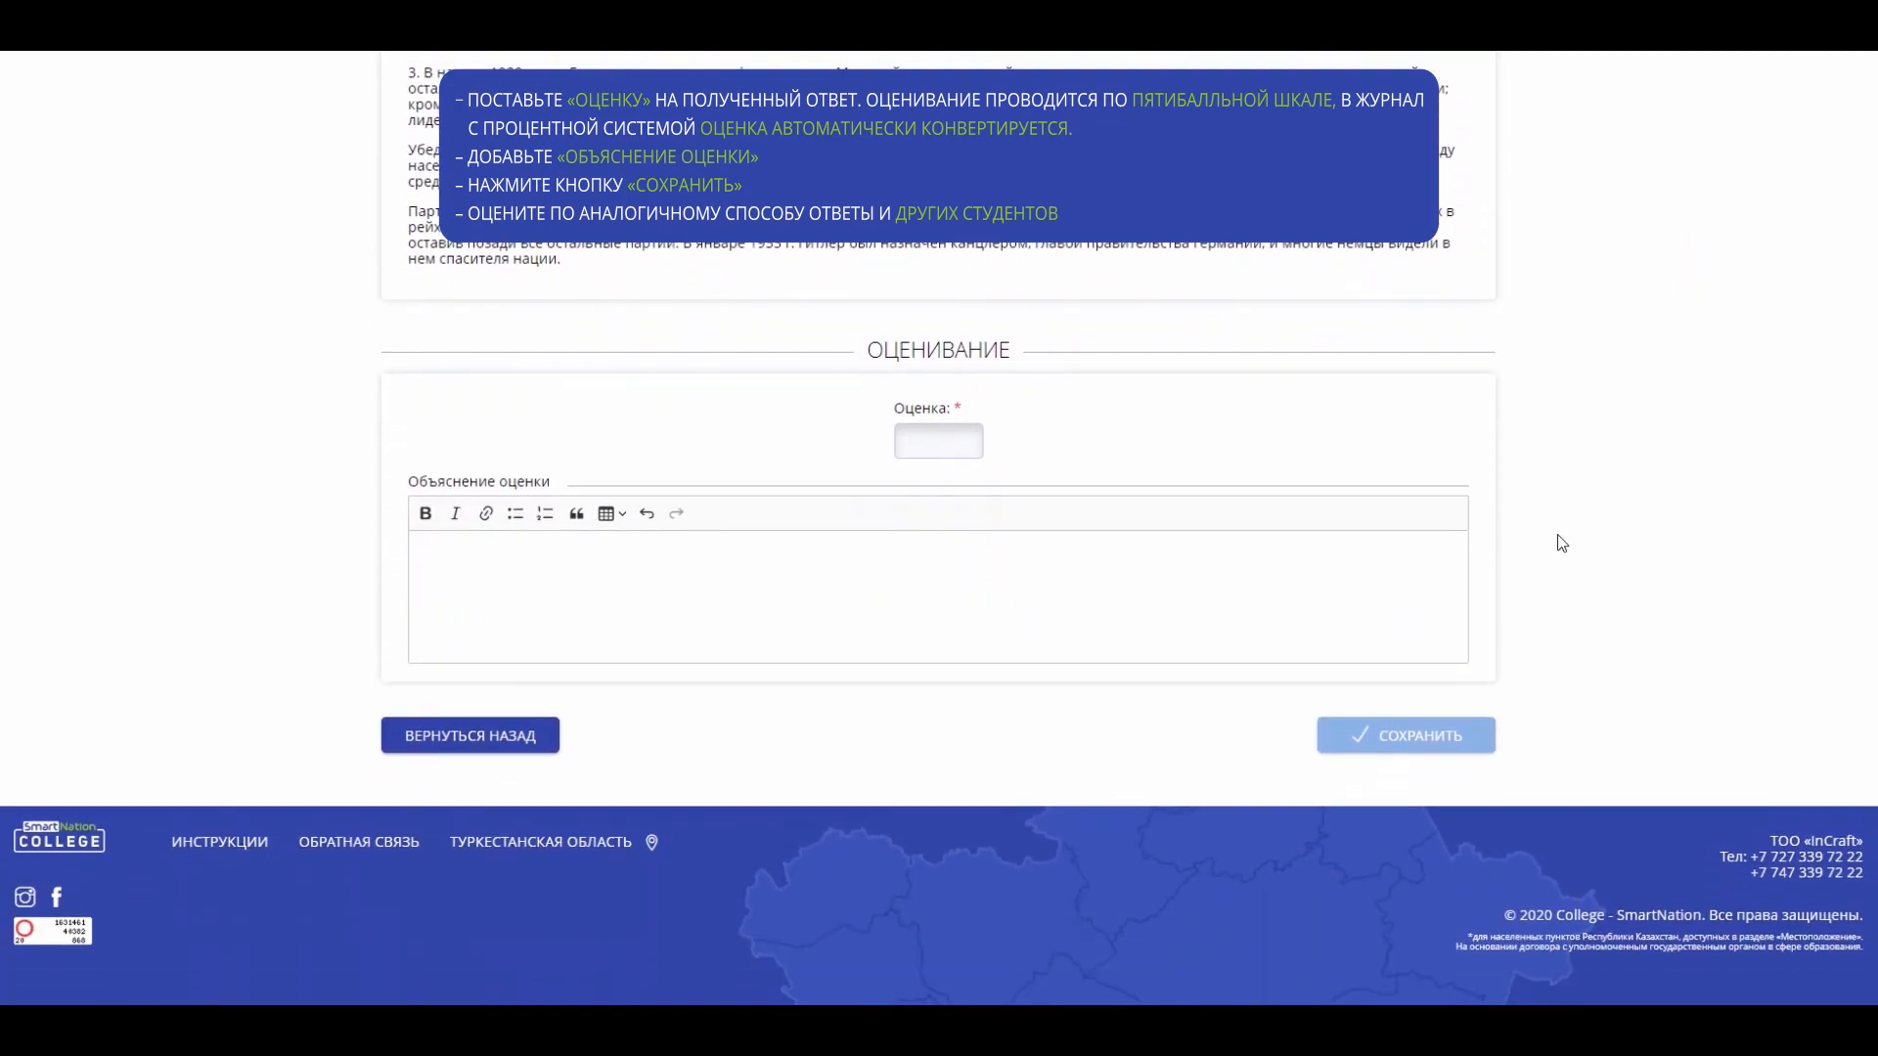
pyautogui.click(940, 439)
pyautogui.click(1126, 468)
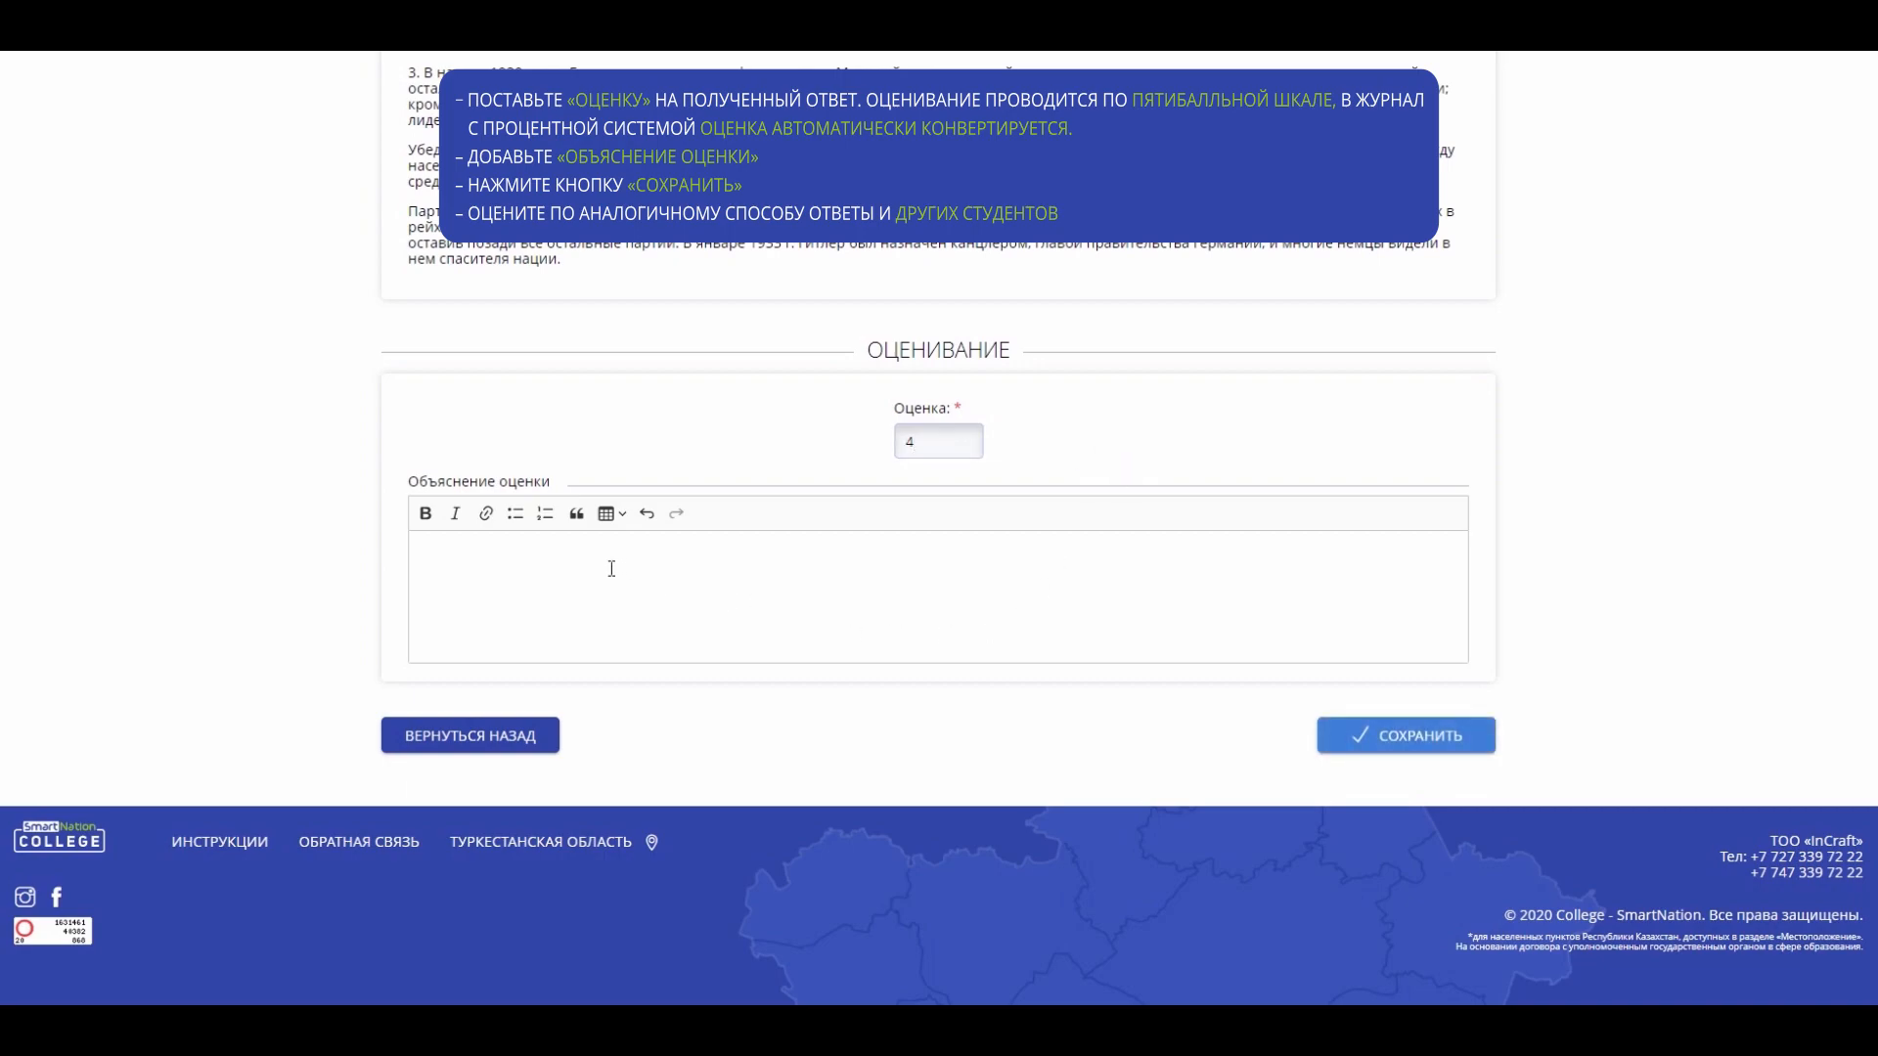
# - Enter the grade explanation "Названы главные характерные черты событий, явлений без необходимой конкретизации их фактами. Ответ недостаточно логичен. Допущены недочеты." and save the assessment with confirmation
pyautogui.click(487, 564)
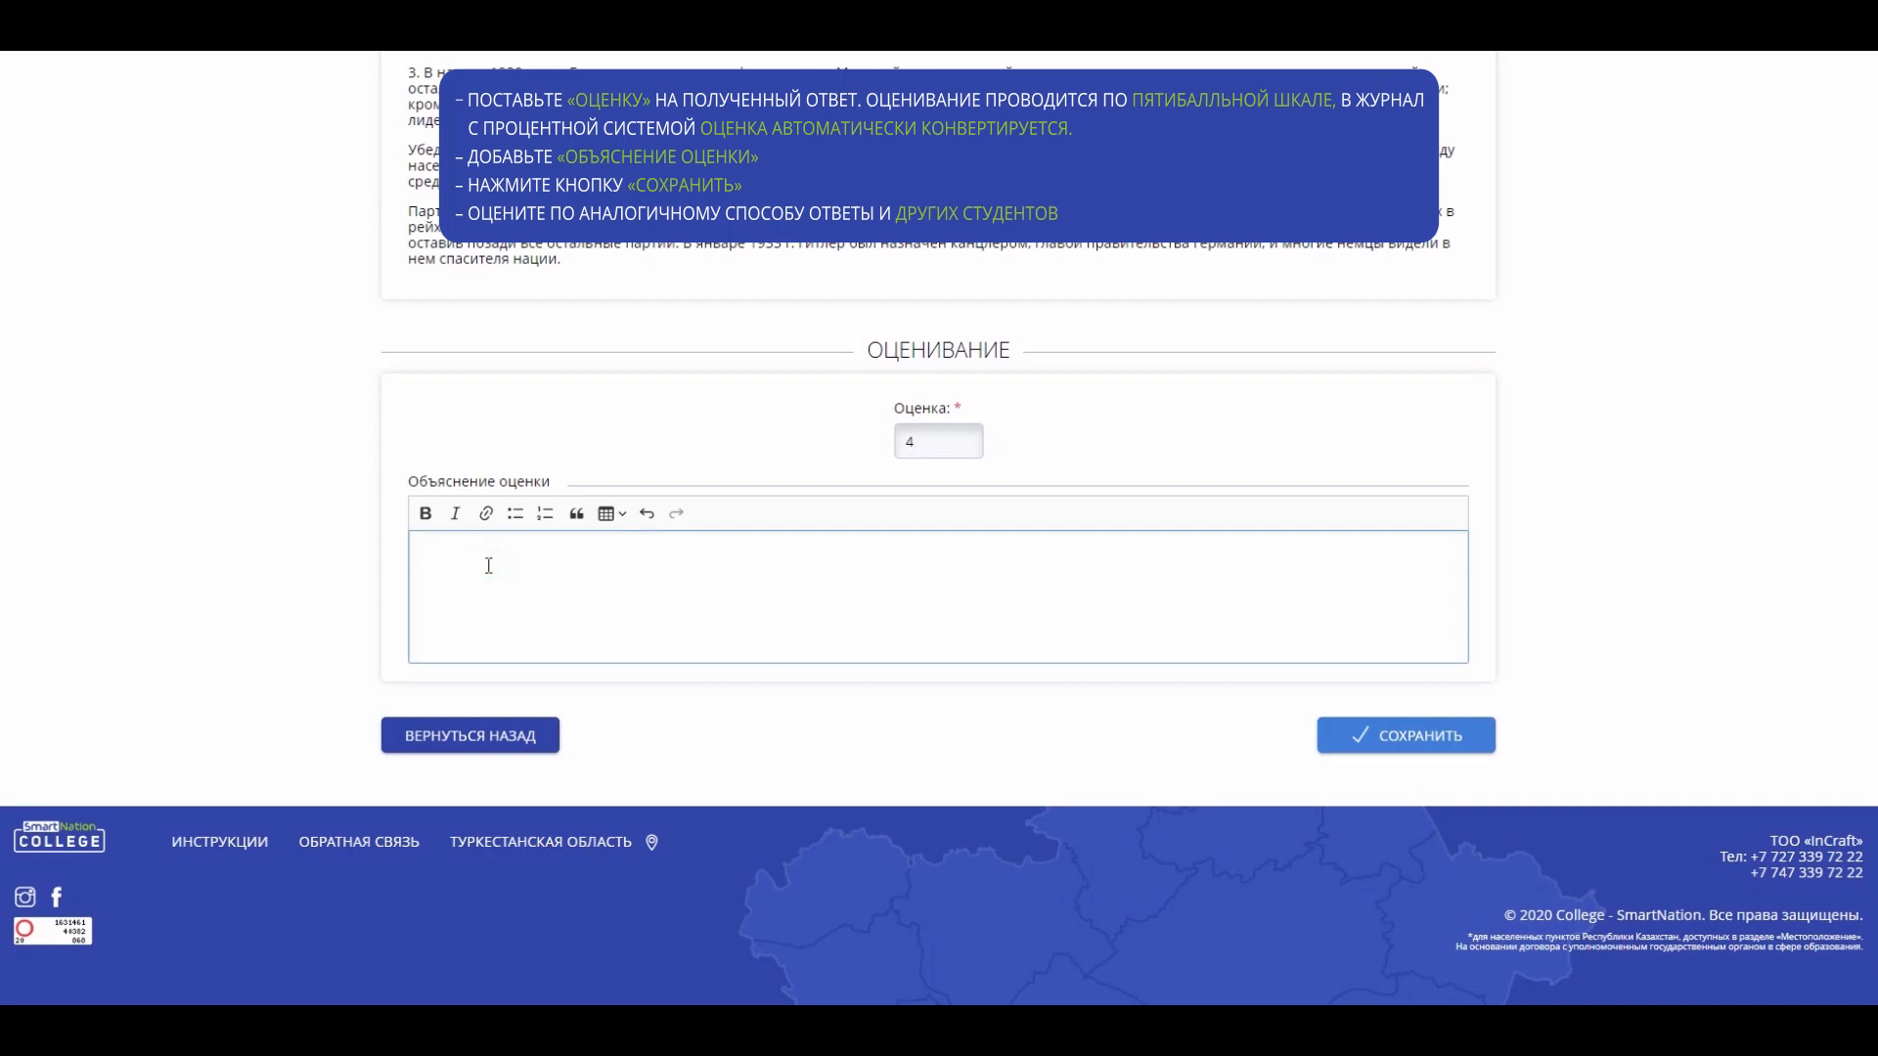
pyautogui.write('Названы главные характерные черты событий, явлений без необходимой конкретизации их фактами. Ответ недостаточно логичен. Допущены недочеты.')
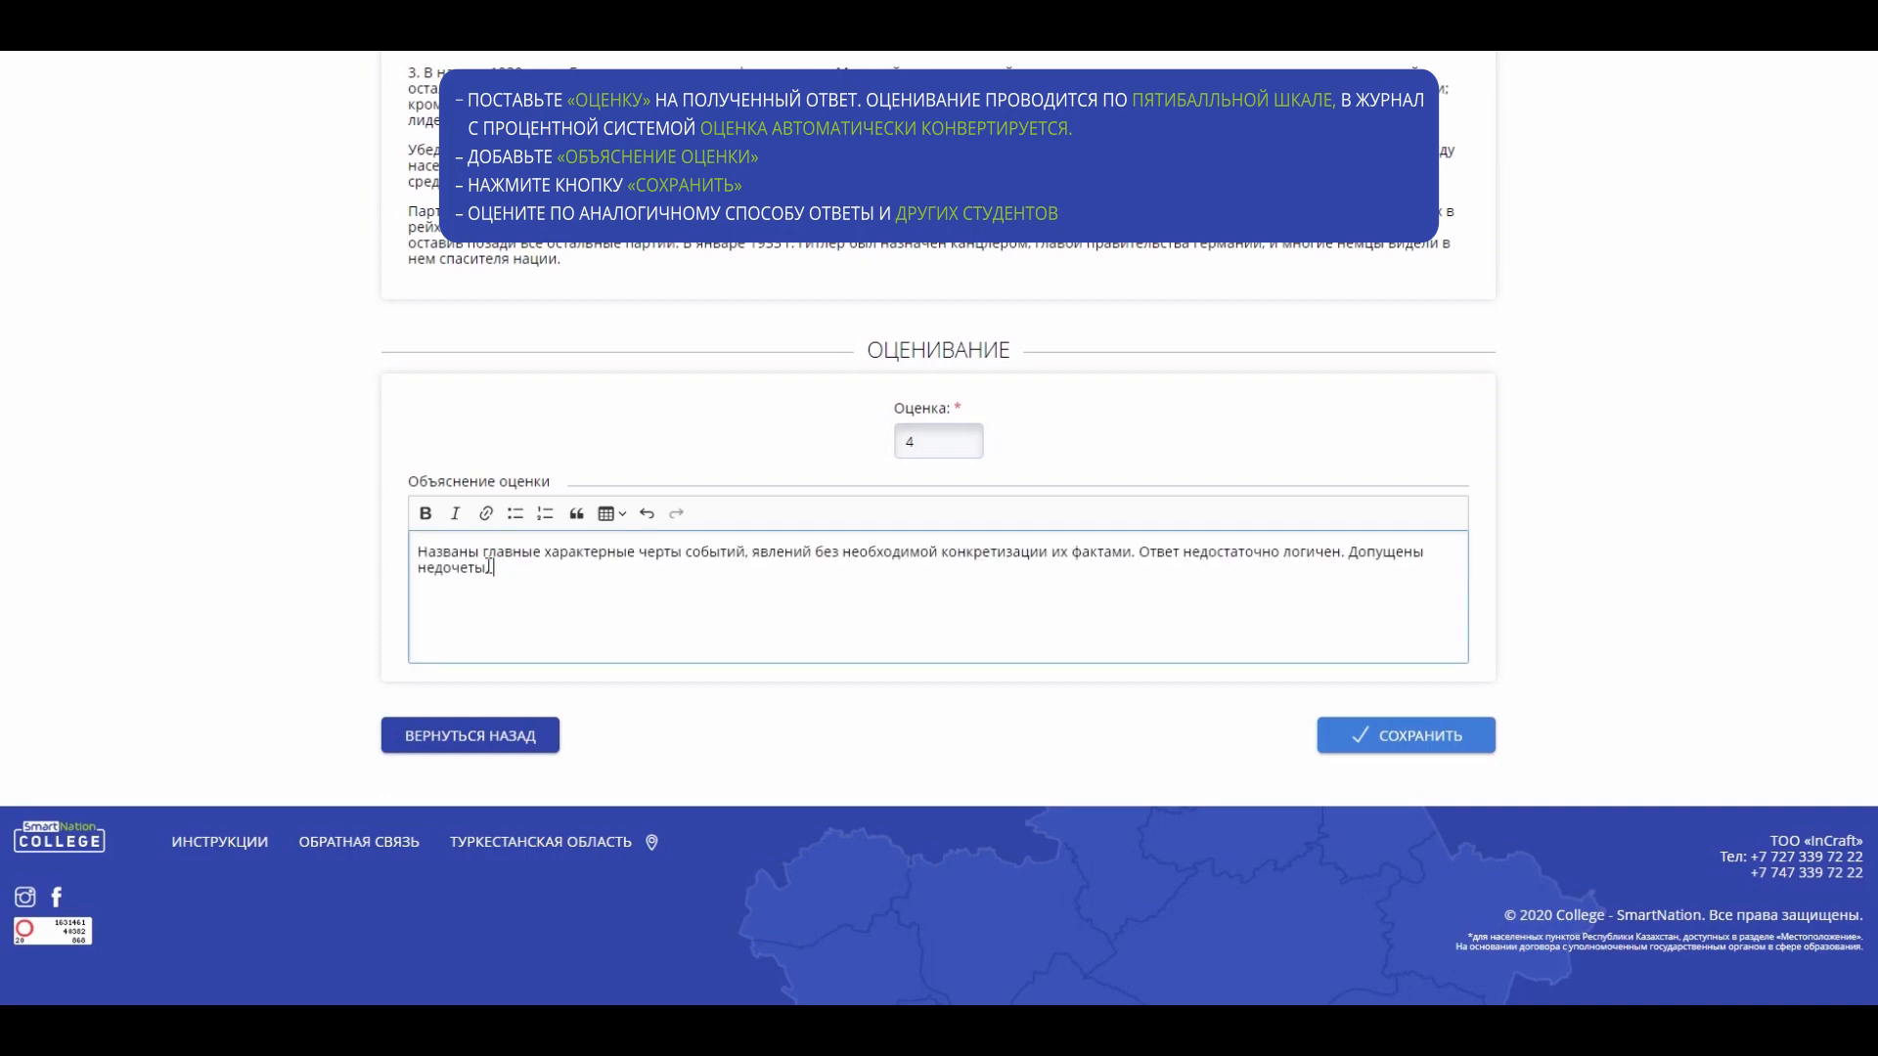
pyautogui.click(1589, 565)
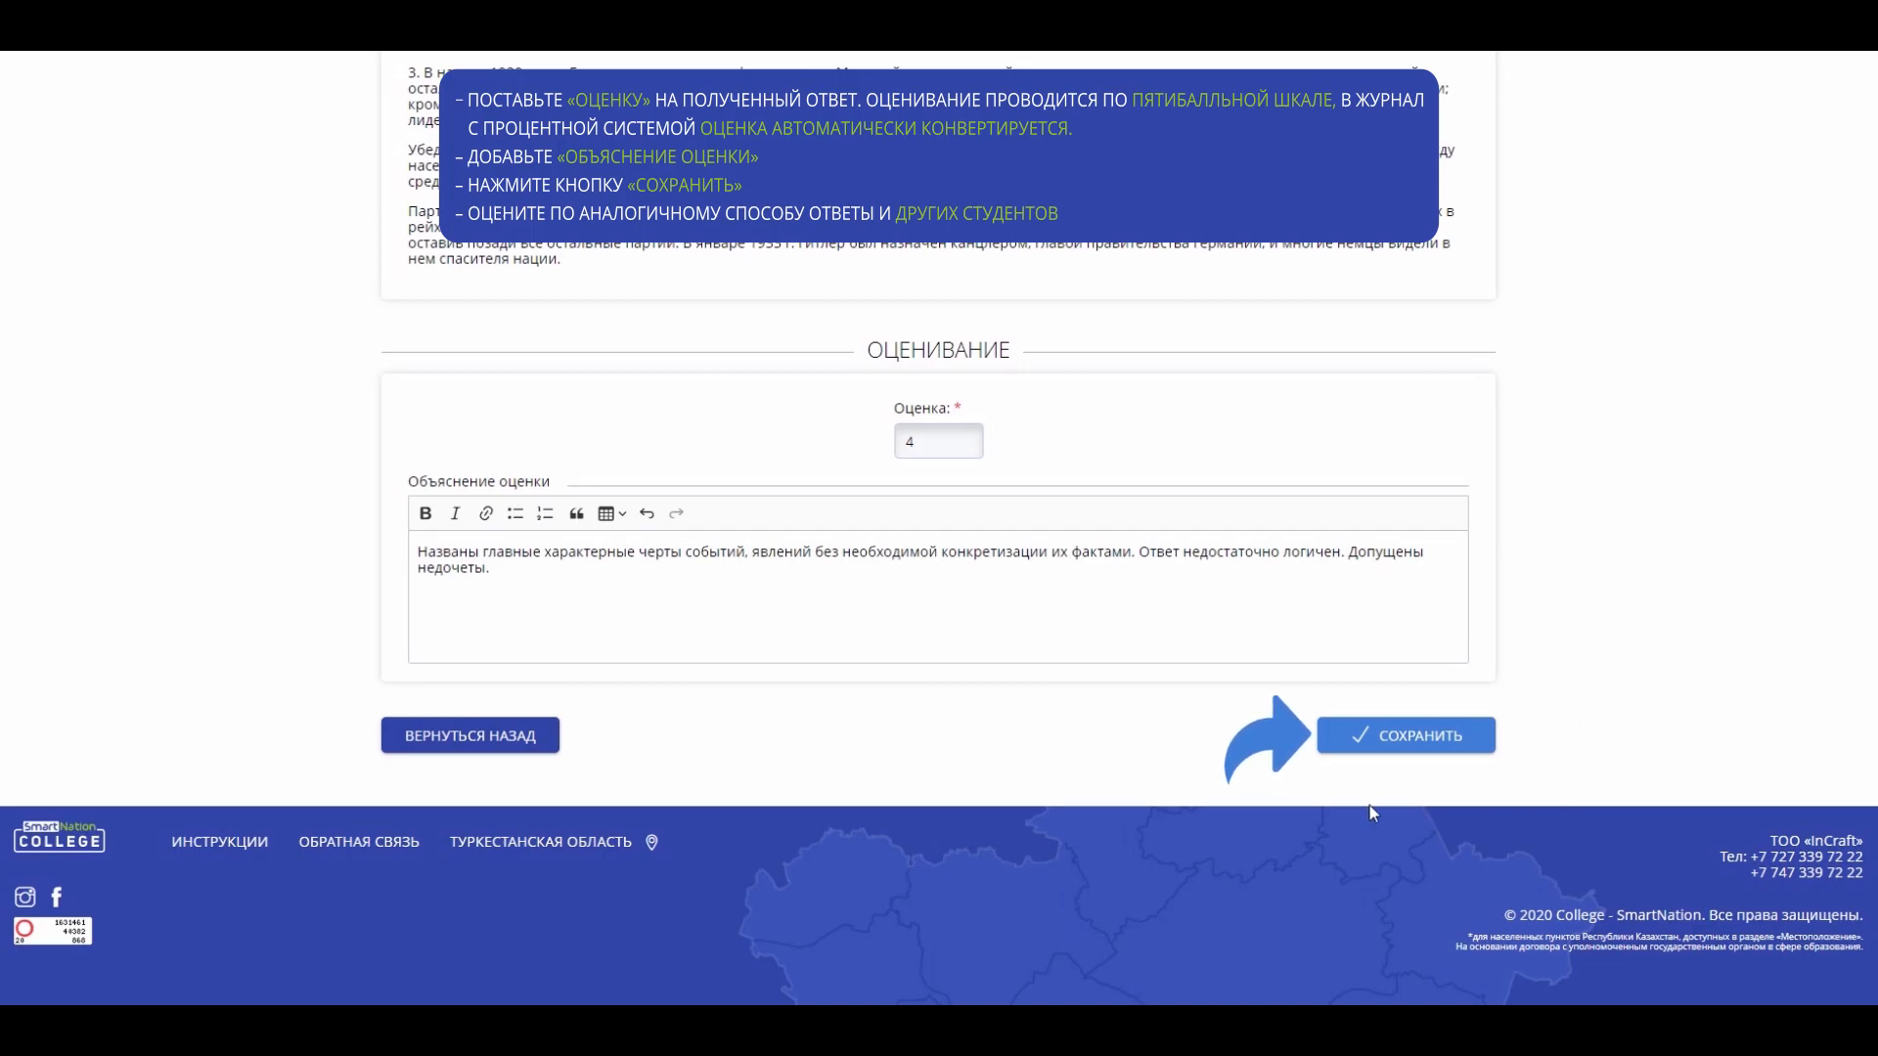
pyautogui.click(1457, 747)
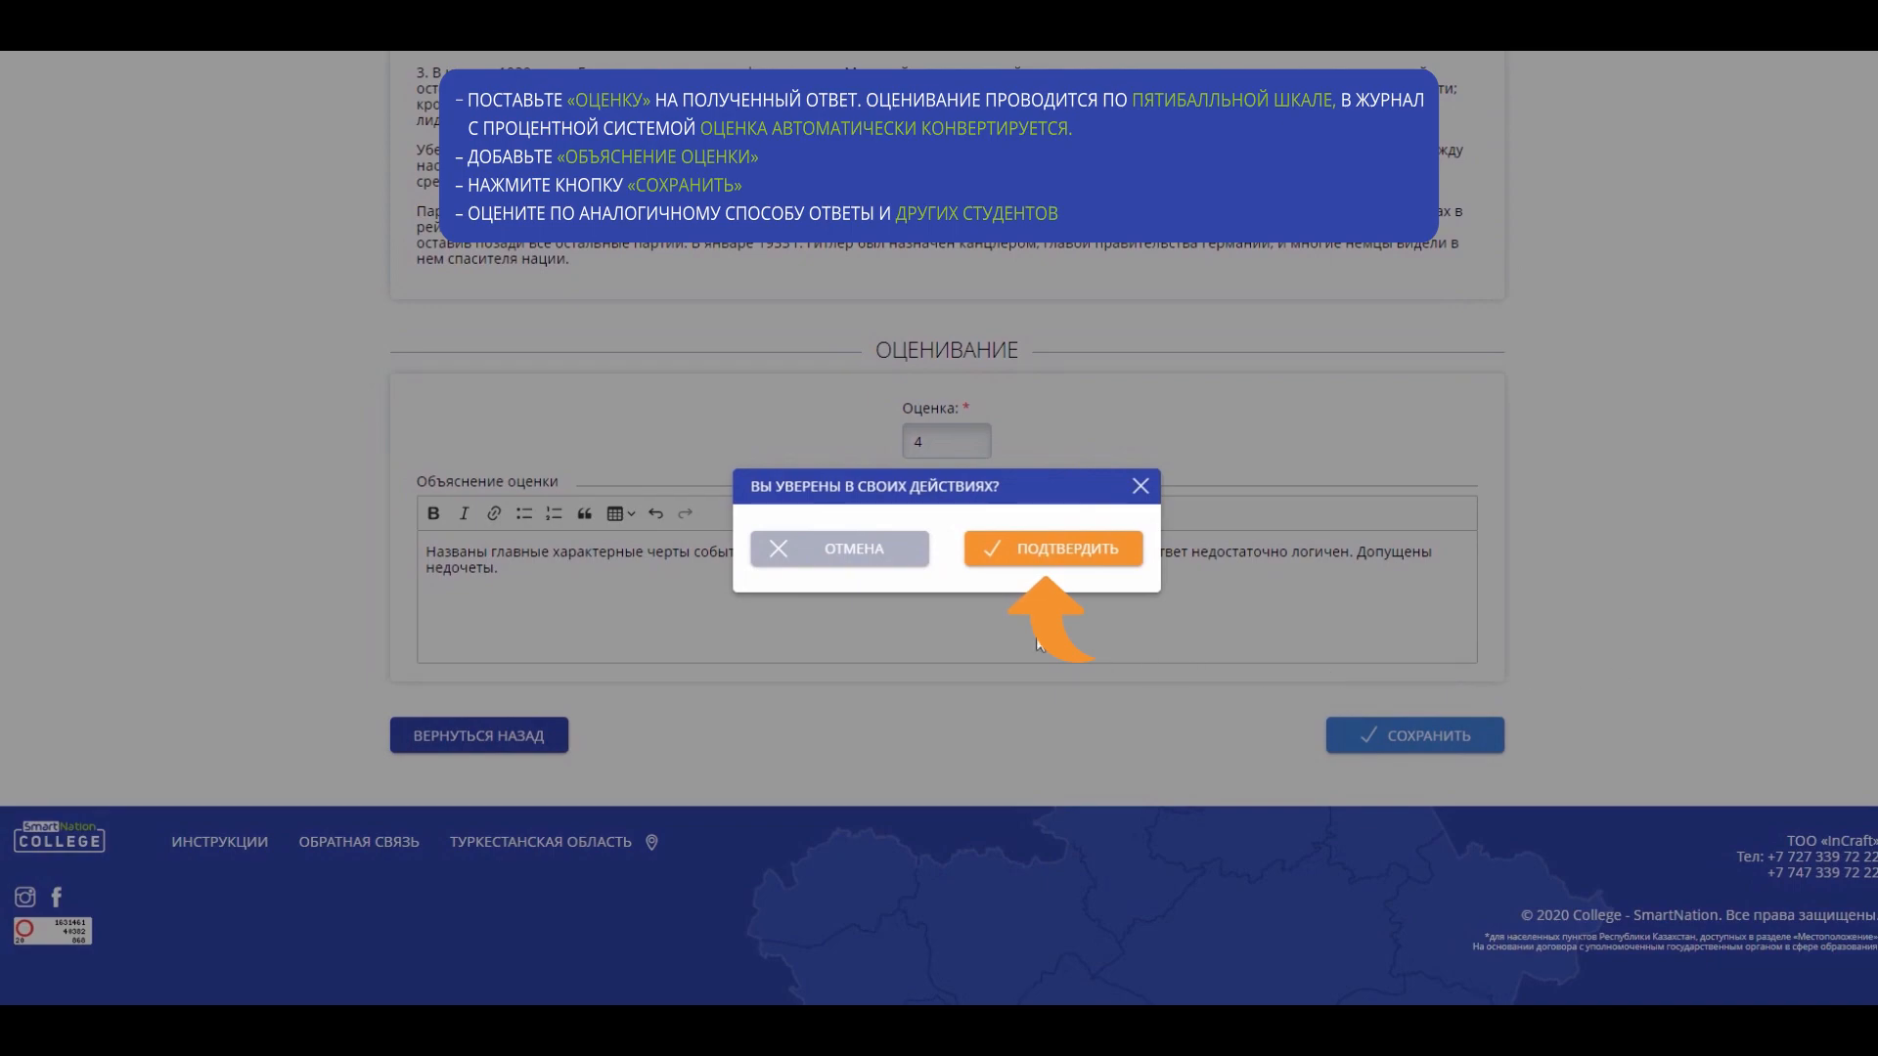
pyautogui.click(1123, 566)
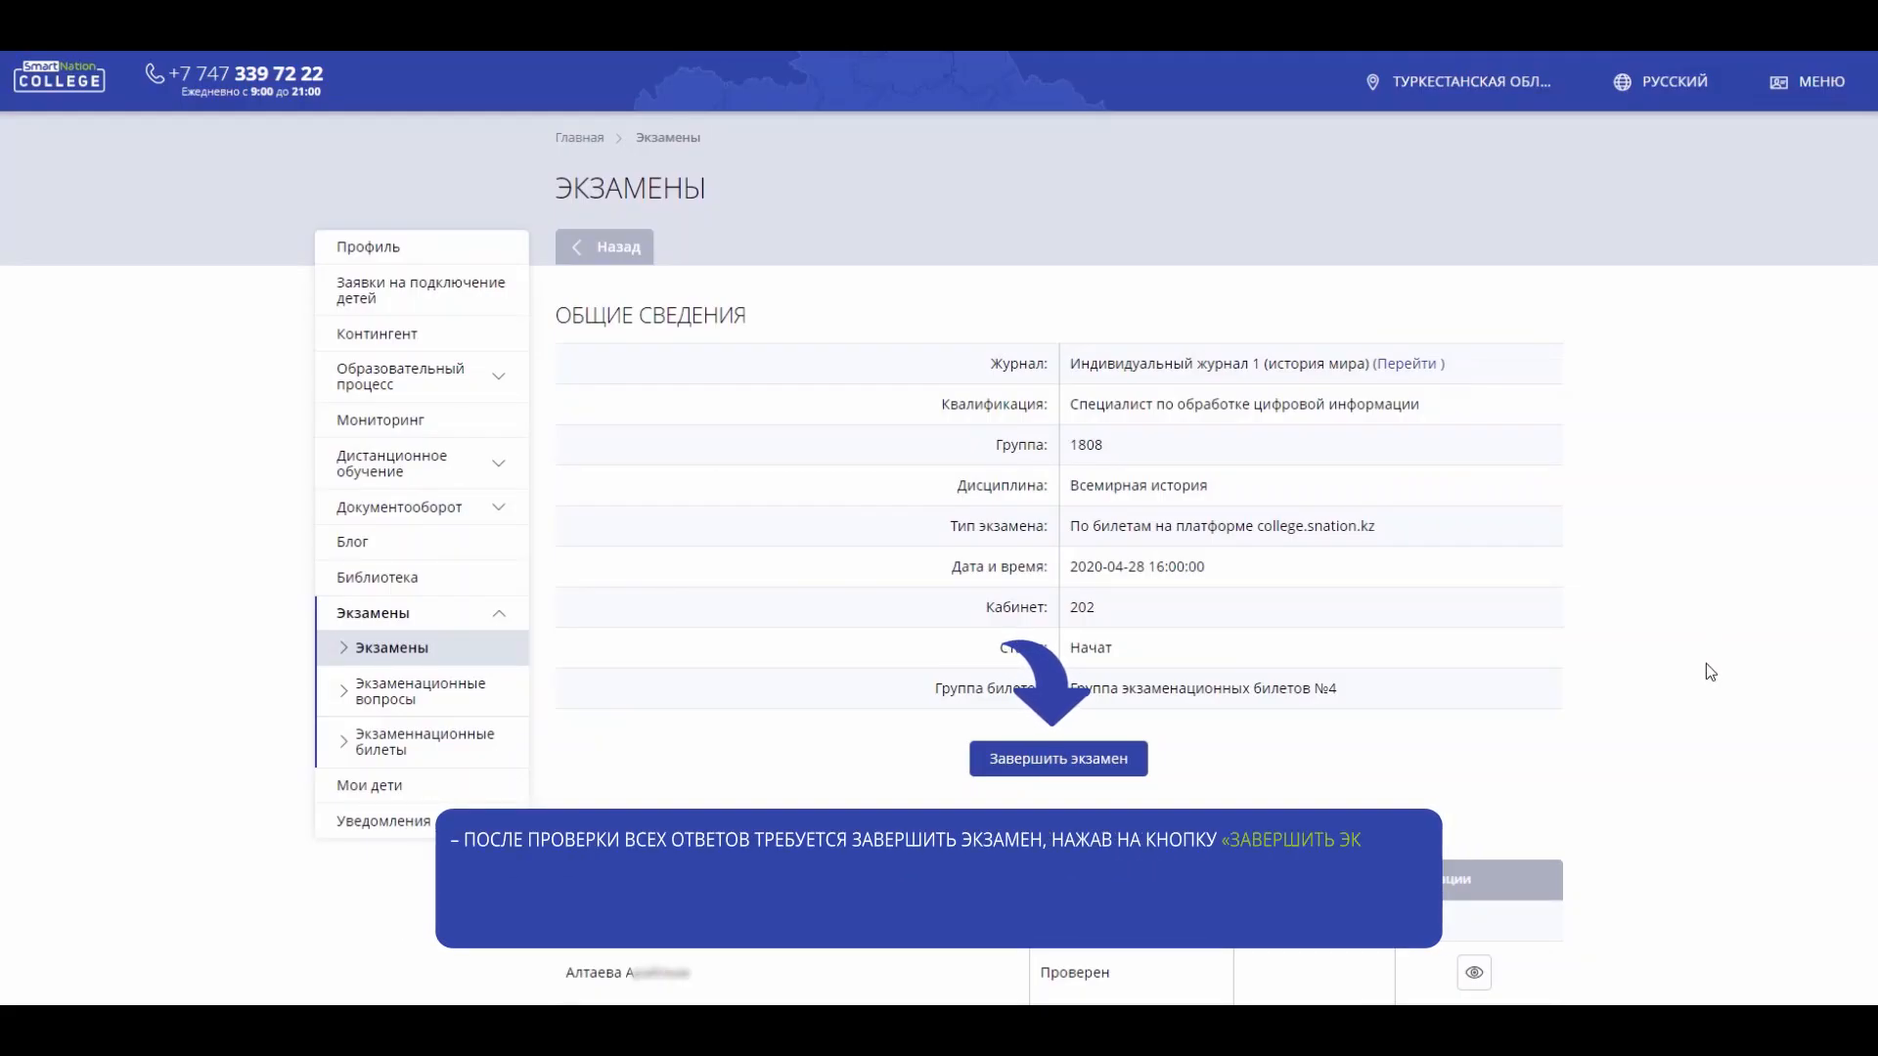
# - Finish the exam, attaching the file "Протокол.pdf" from the desktop as its protocol
pyautogui.click(1121, 761)
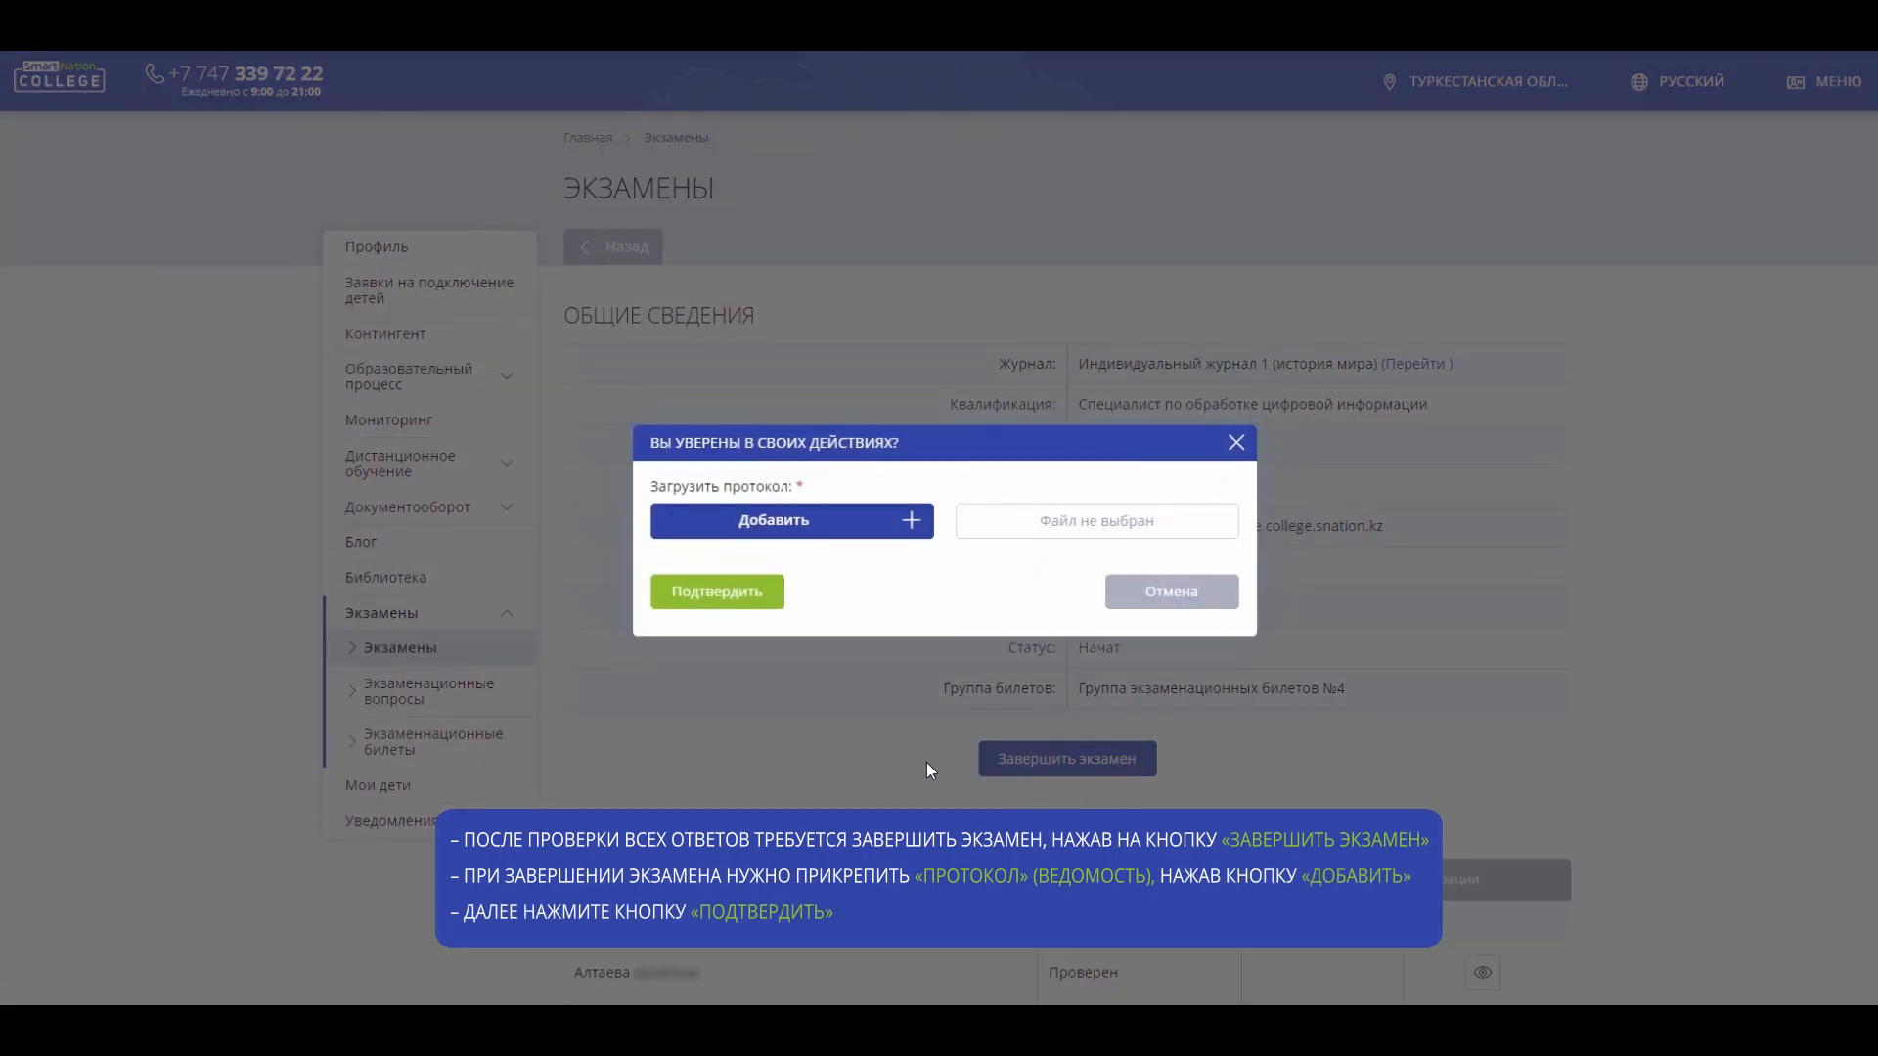
pyautogui.click(911, 522)
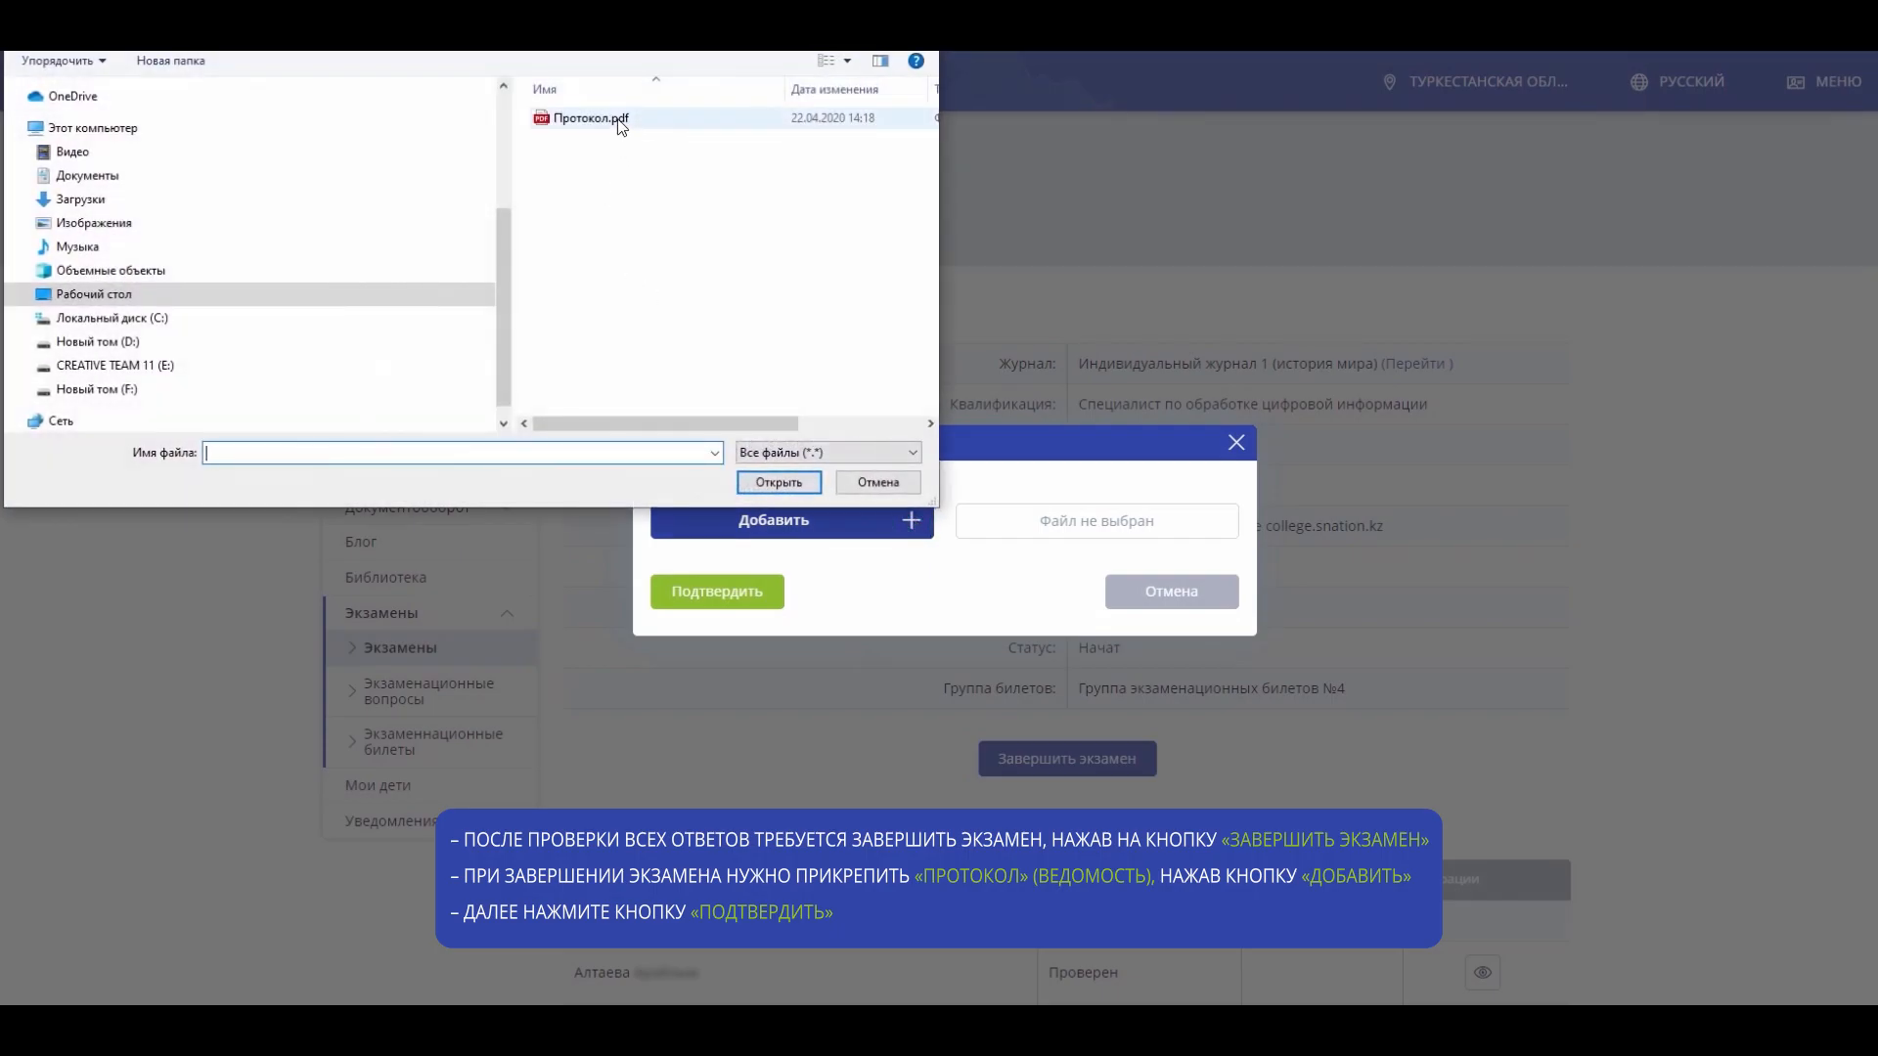
pyautogui.doubleClick(616, 120)
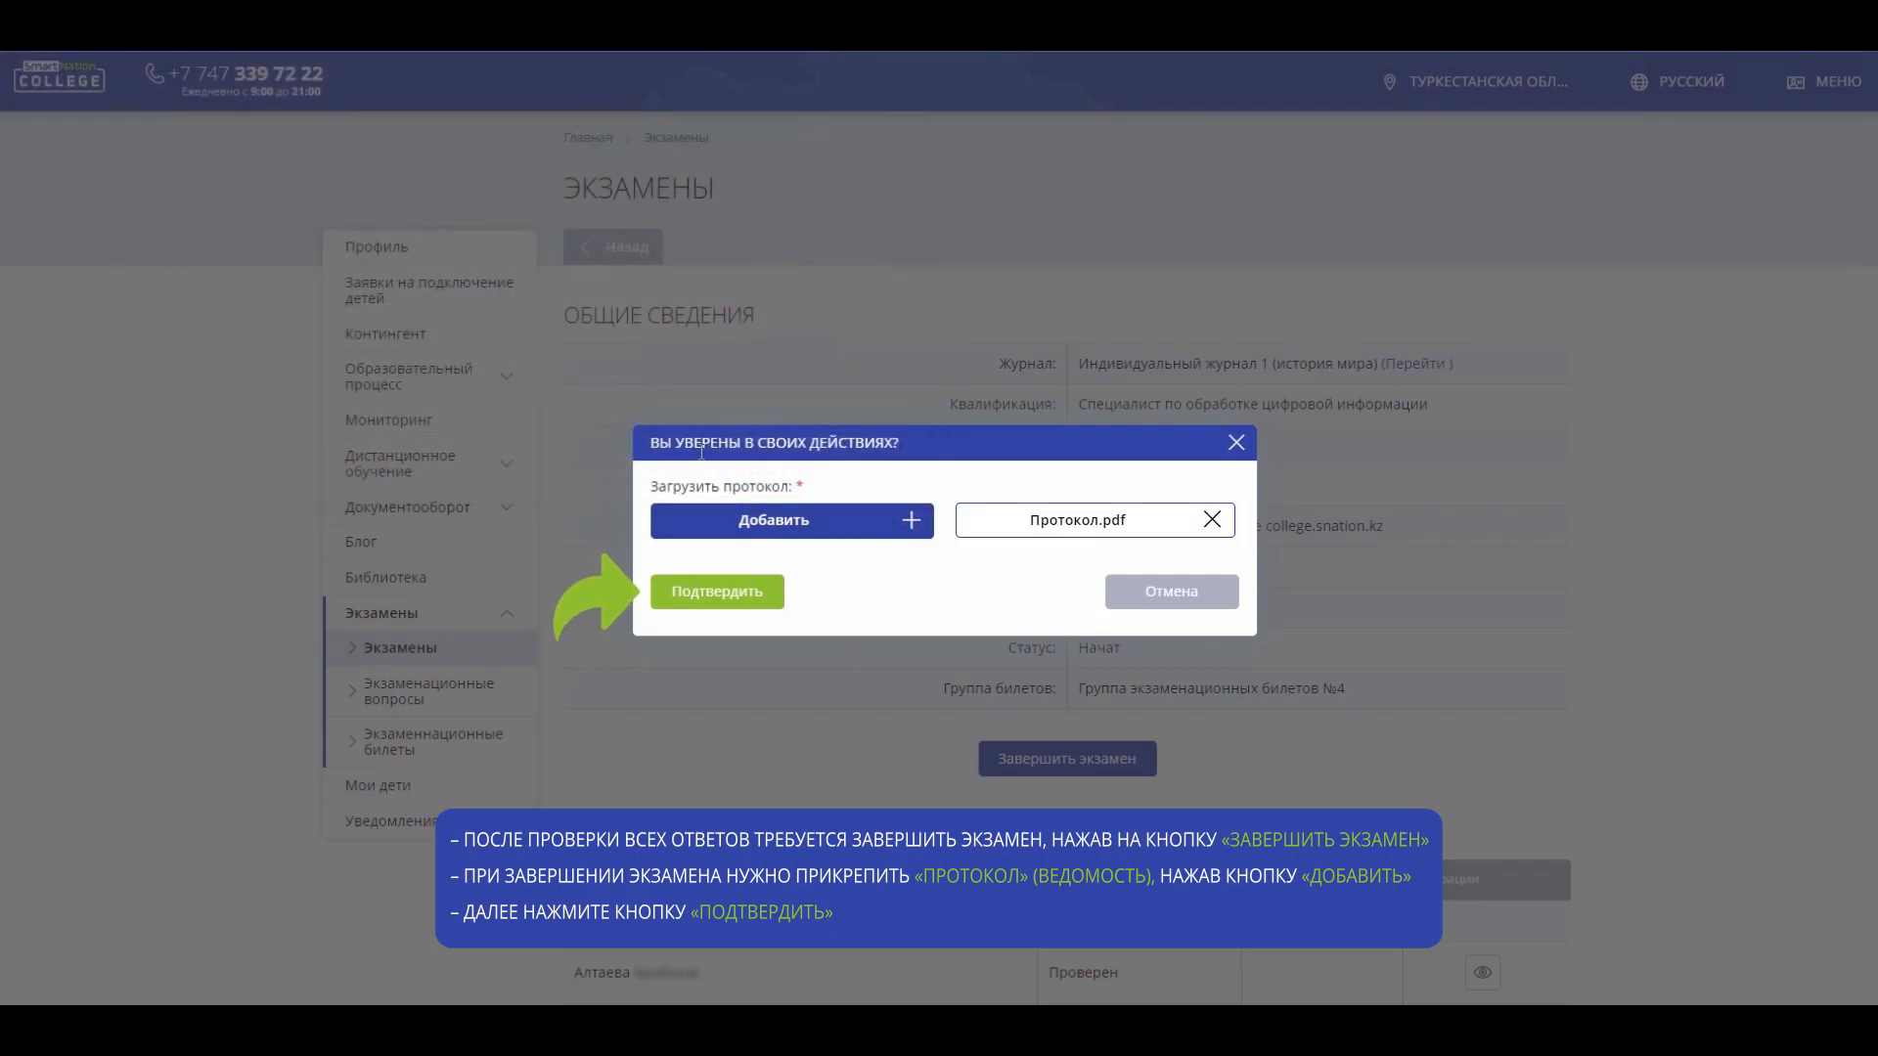
pyautogui.click(767, 605)
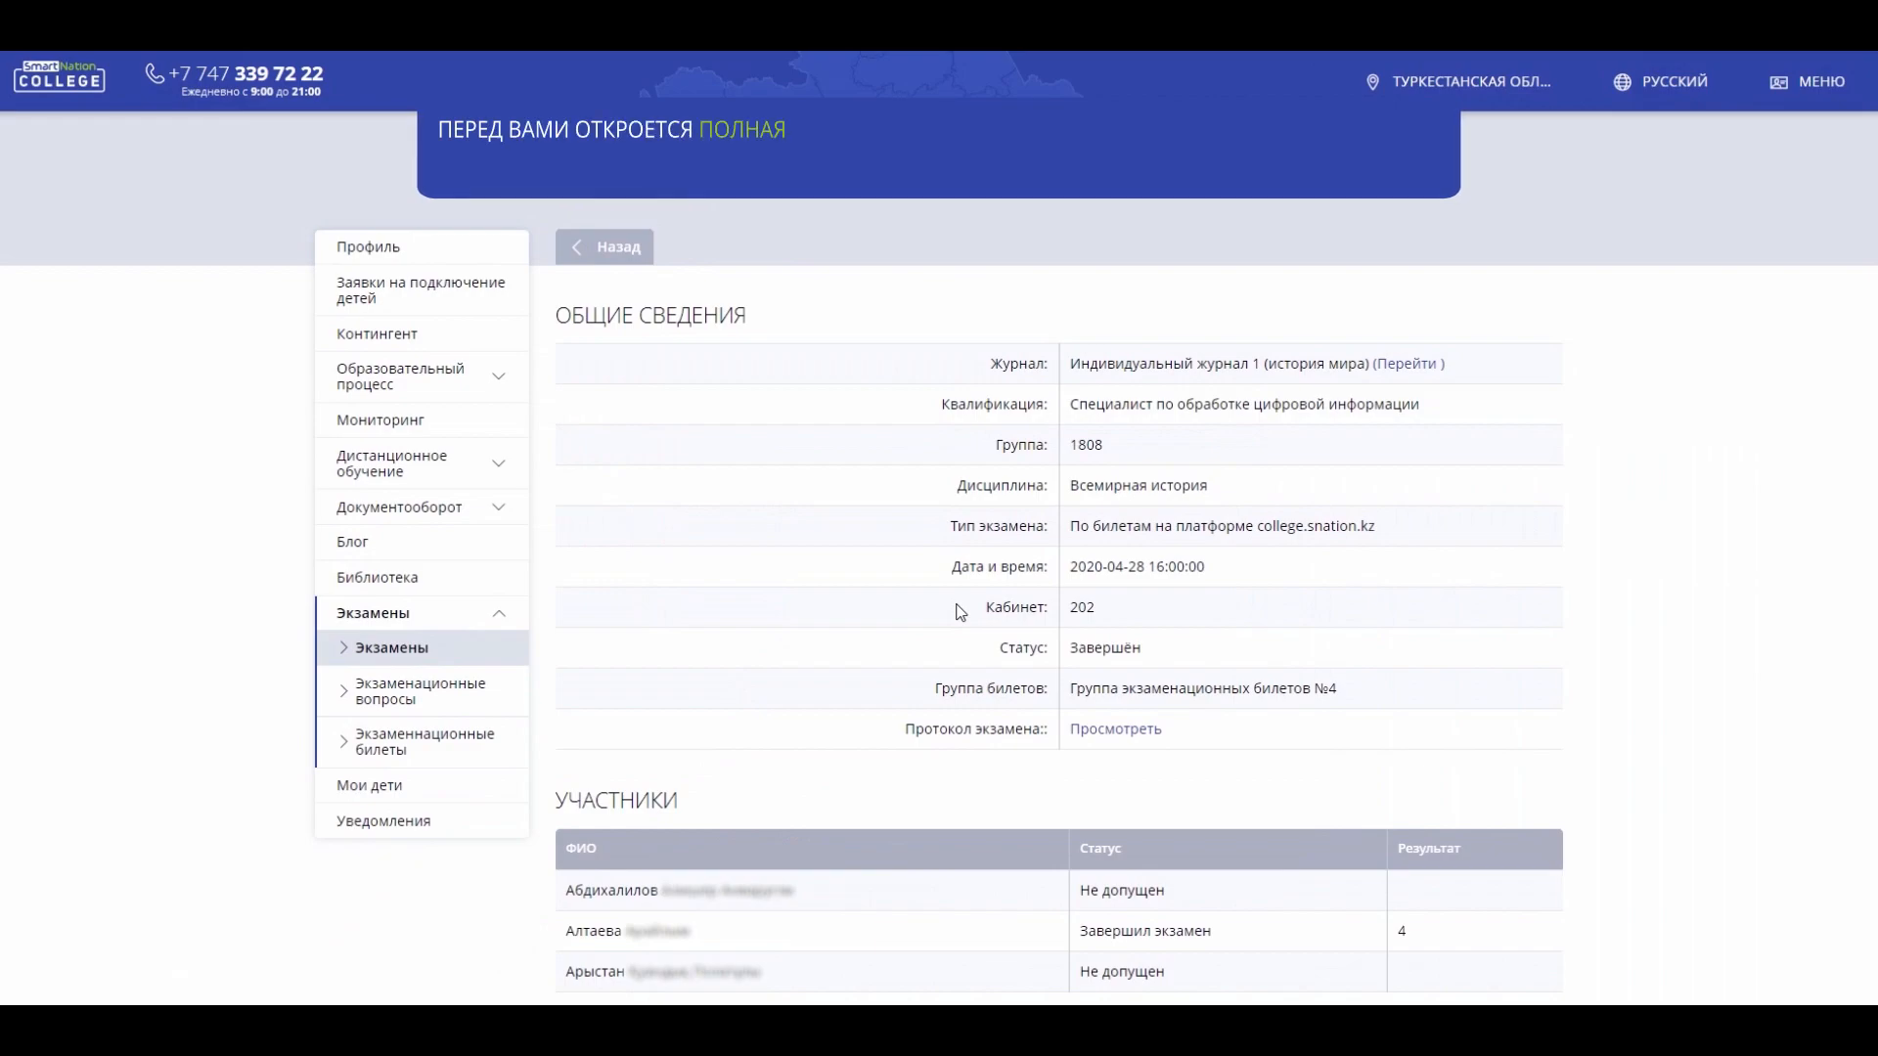
# - Review the finished exam's details and the students' exam grades in the linked journal
pyautogui.middleClick(1676, 514)
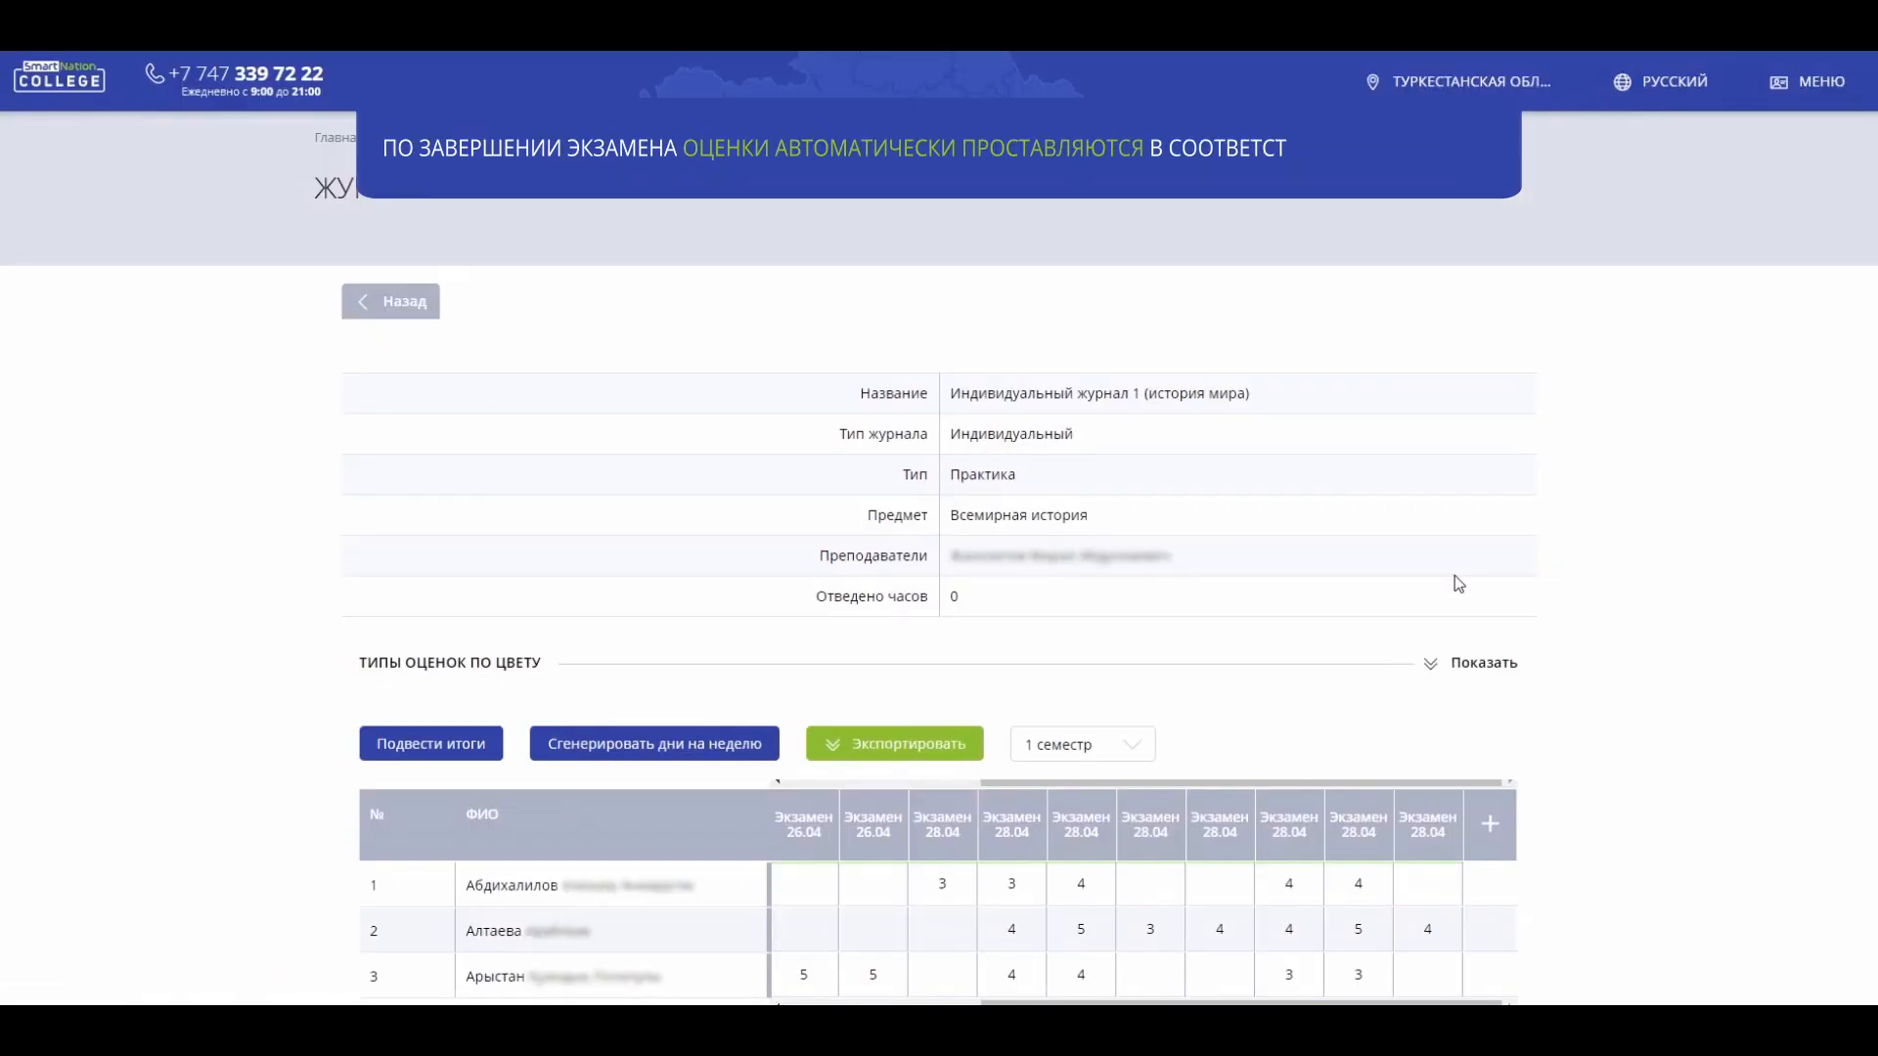
pyautogui.middleClick(1679, 574)
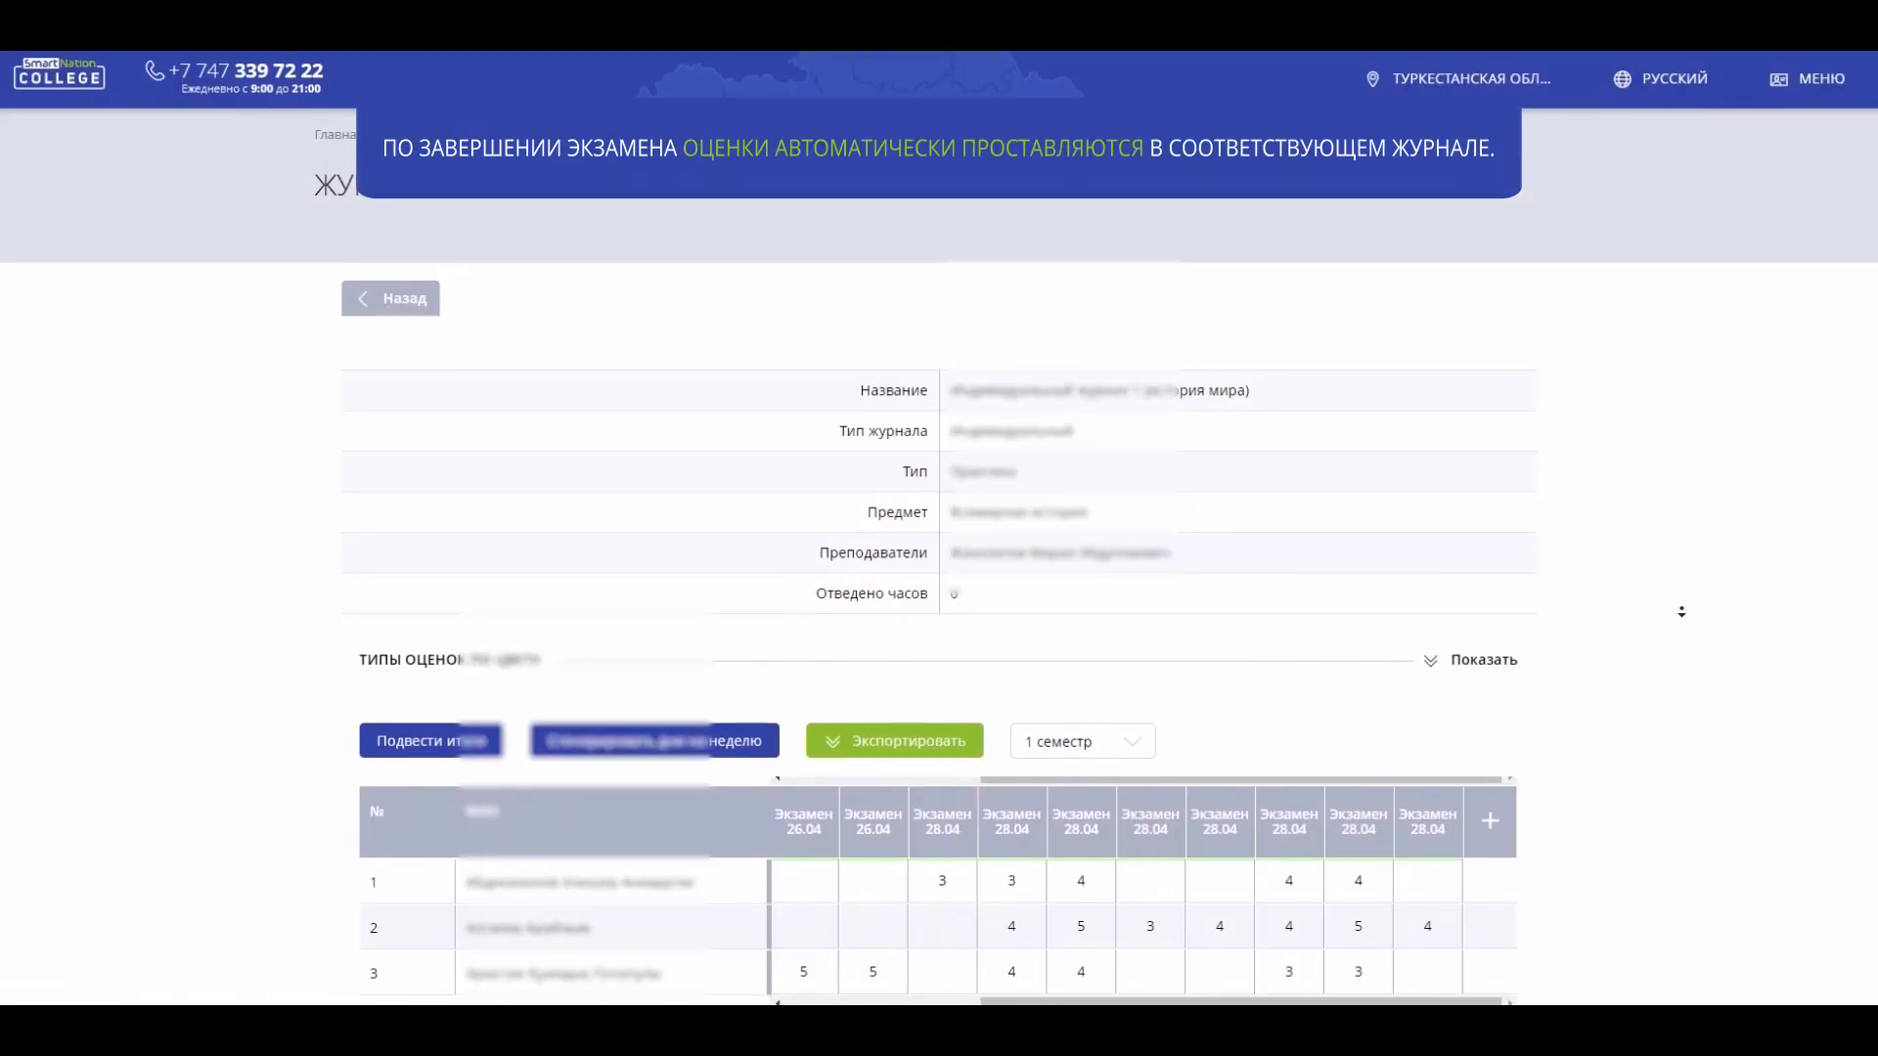
pyautogui.middleClick(1686, 632)
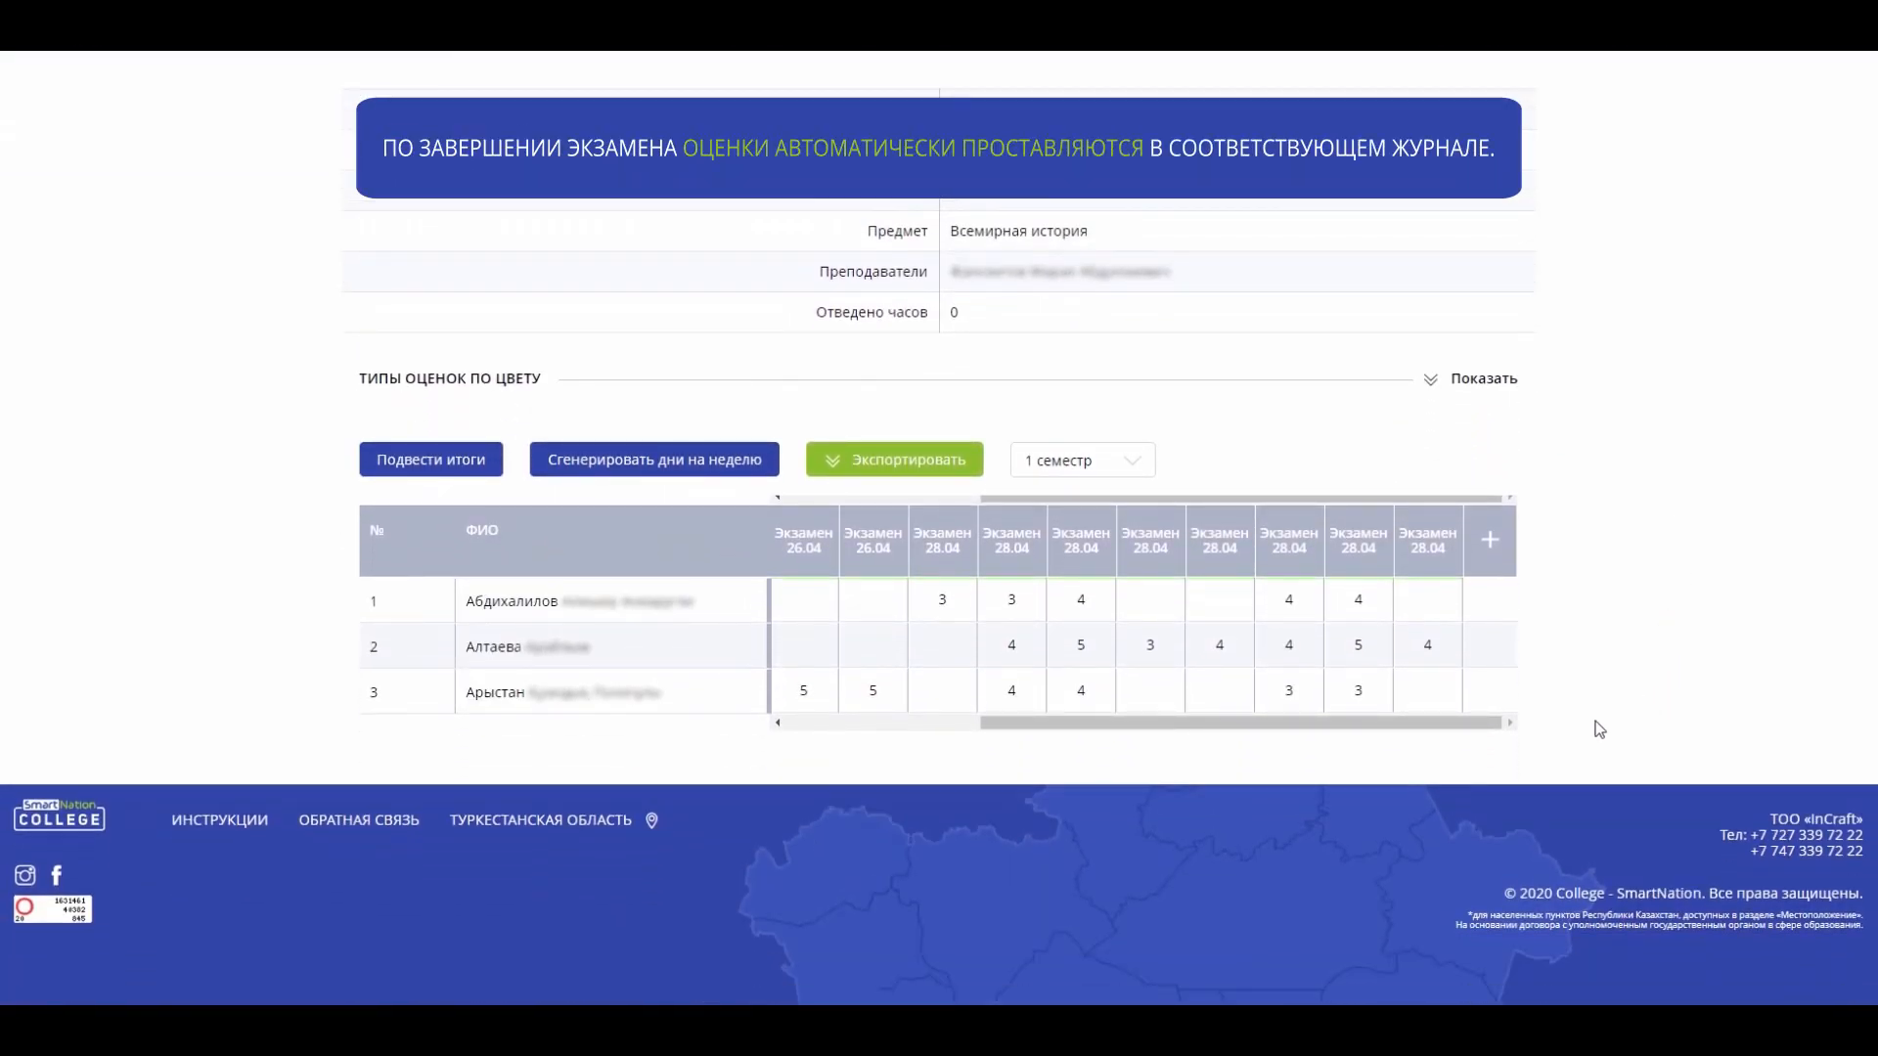